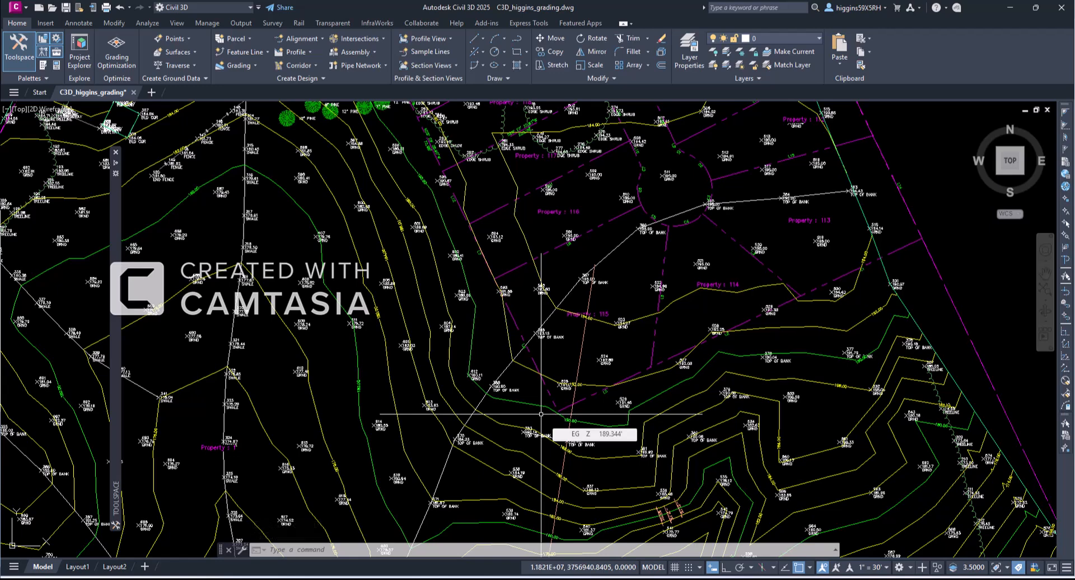
- Examine the TOB survey figure between top-of-bank points 383 and 382 near the south corner of Property 115
scroll(562, 425, up, 4)
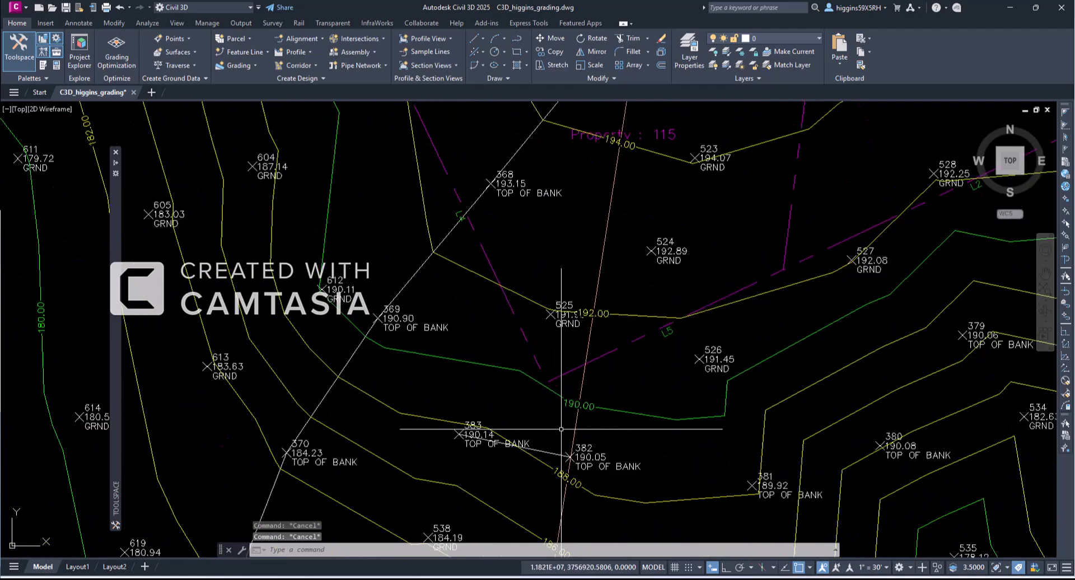
mouse_move(561, 425)
middle_down()
mouse_move(525, 398)
mouse_move(513, 309)
middle_up()
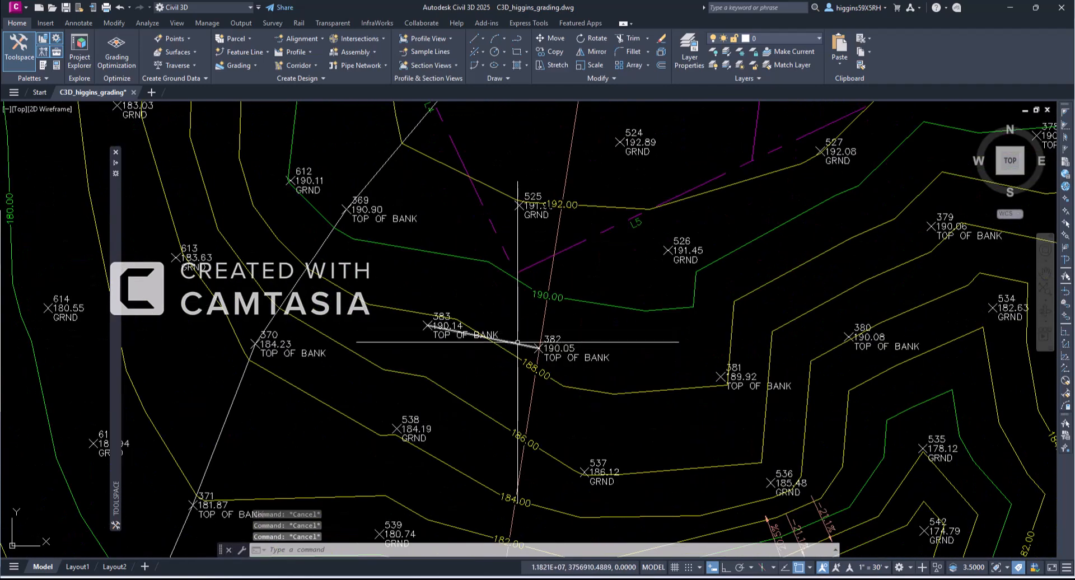
click(516, 341)
click(511, 321)
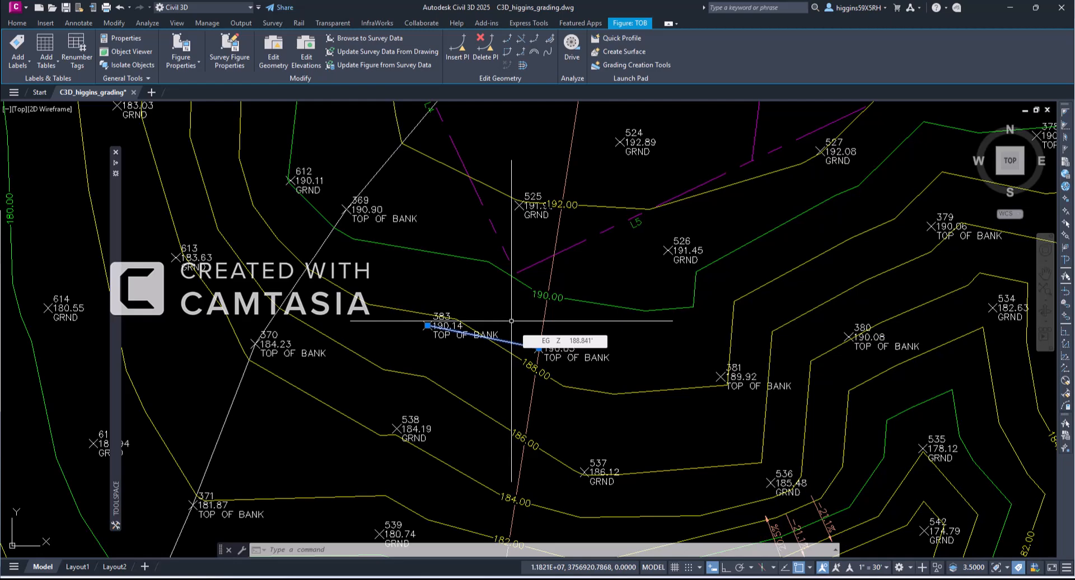
key(Escape)
key(Escape)
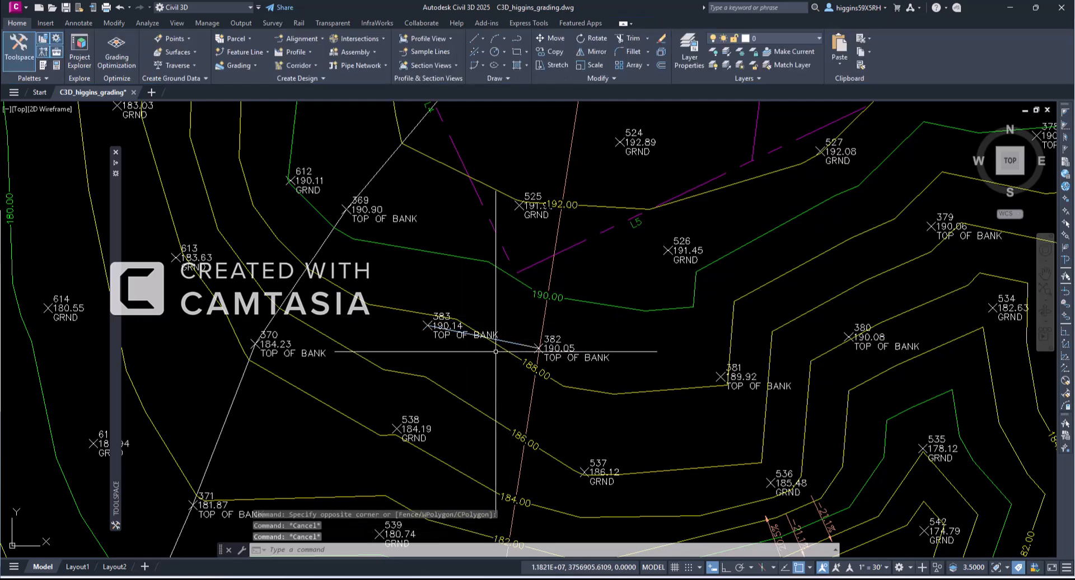
key(Escape)
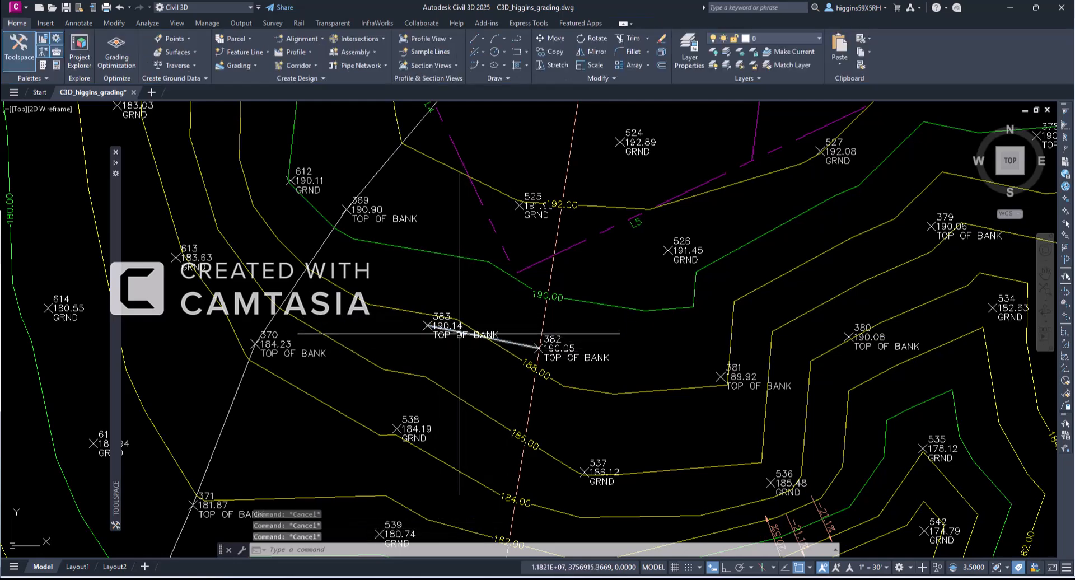
click(515, 345)
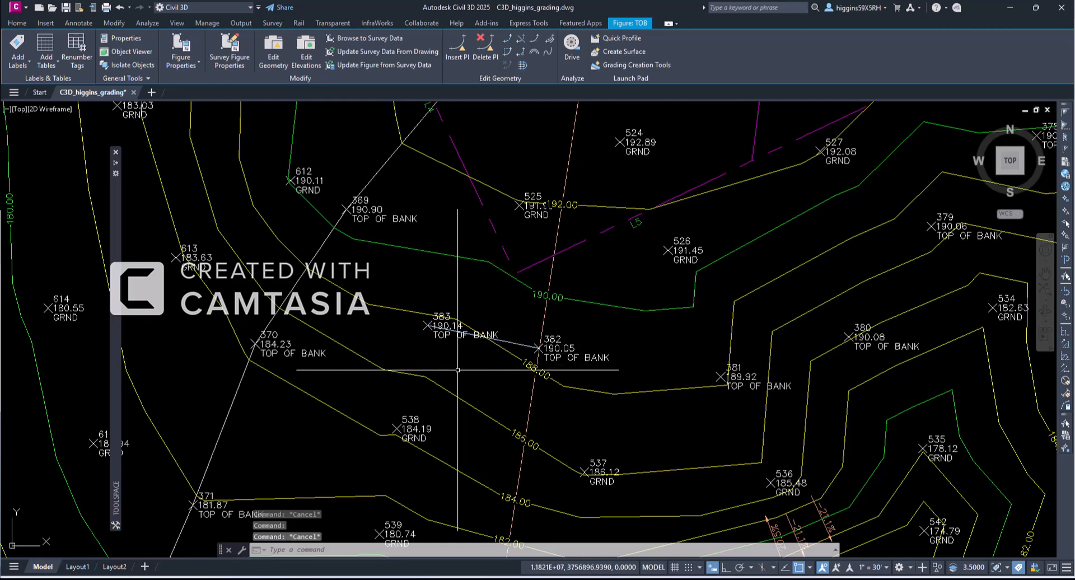
key(Escape)
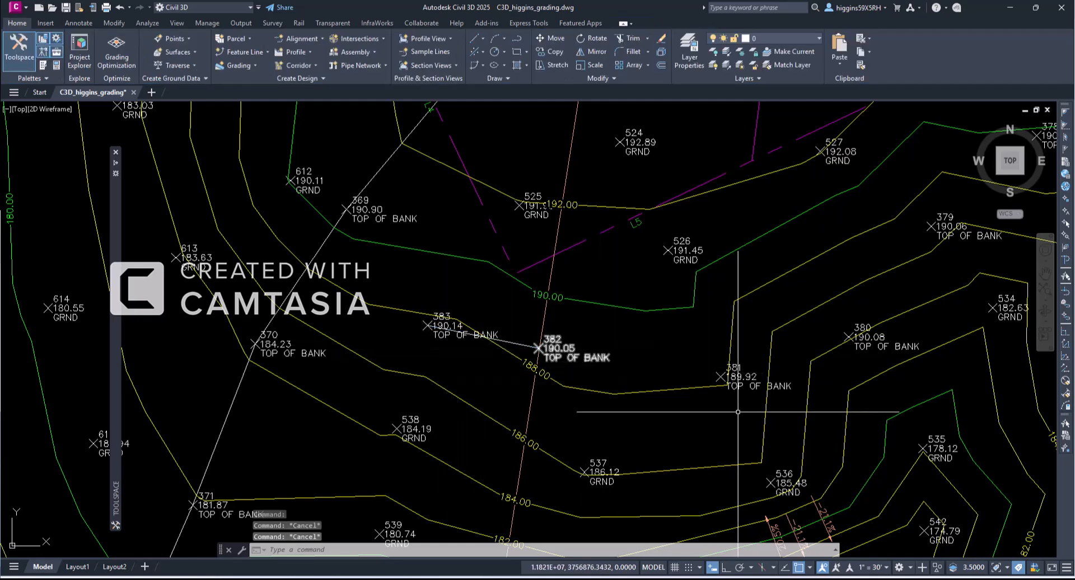
- Check the top-of-bank points from 381 through 378 that continue from the TOB figure, including the figure's end at point 382
mouse_move(733, 402)
middle_down()
mouse_move(578, 393)
mouse_move(499, 369)
middle_up()
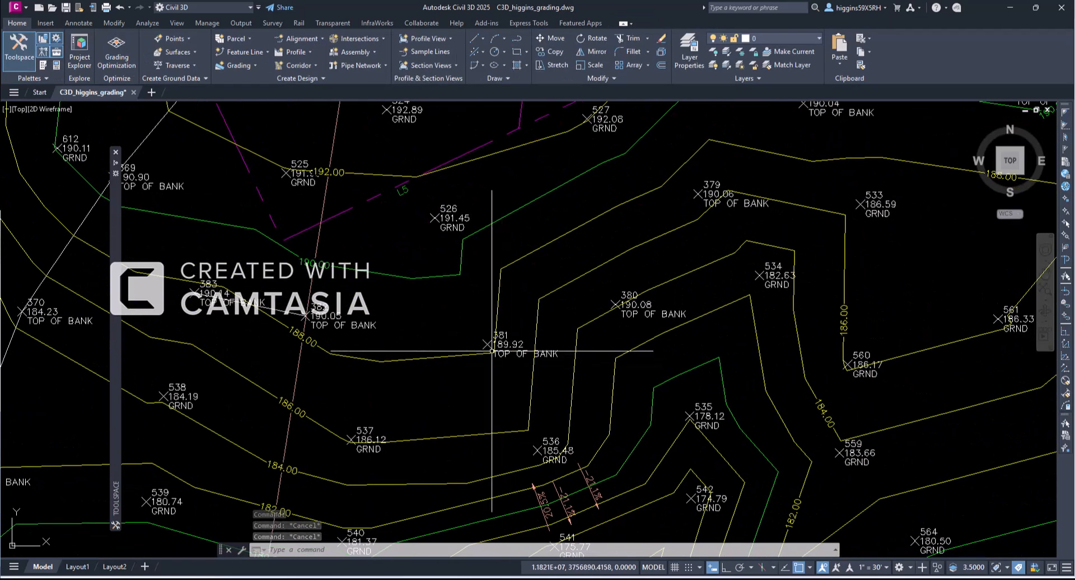
click(642, 312)
click(630, 324)
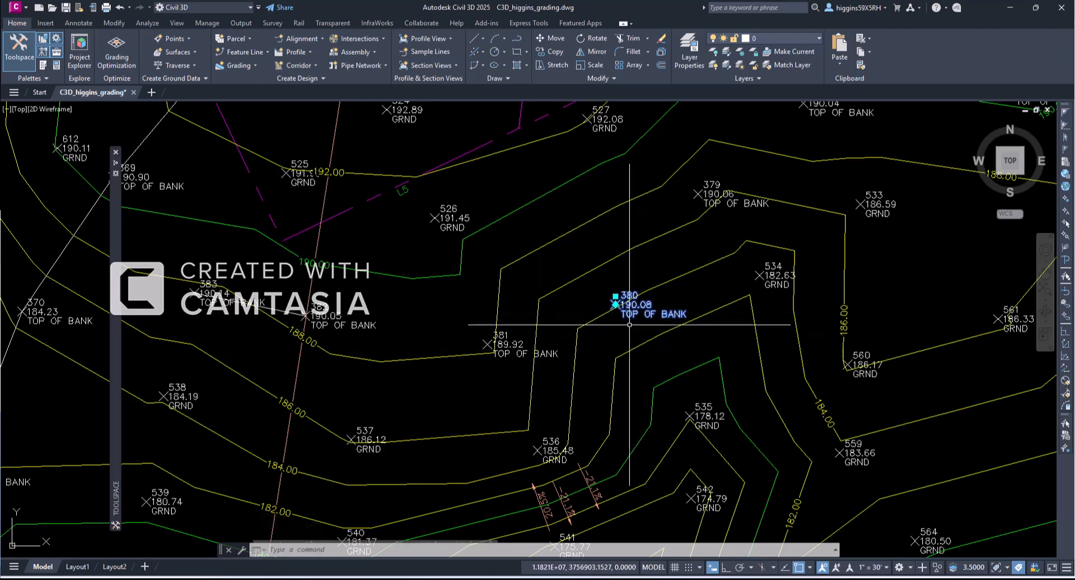
click(510, 352)
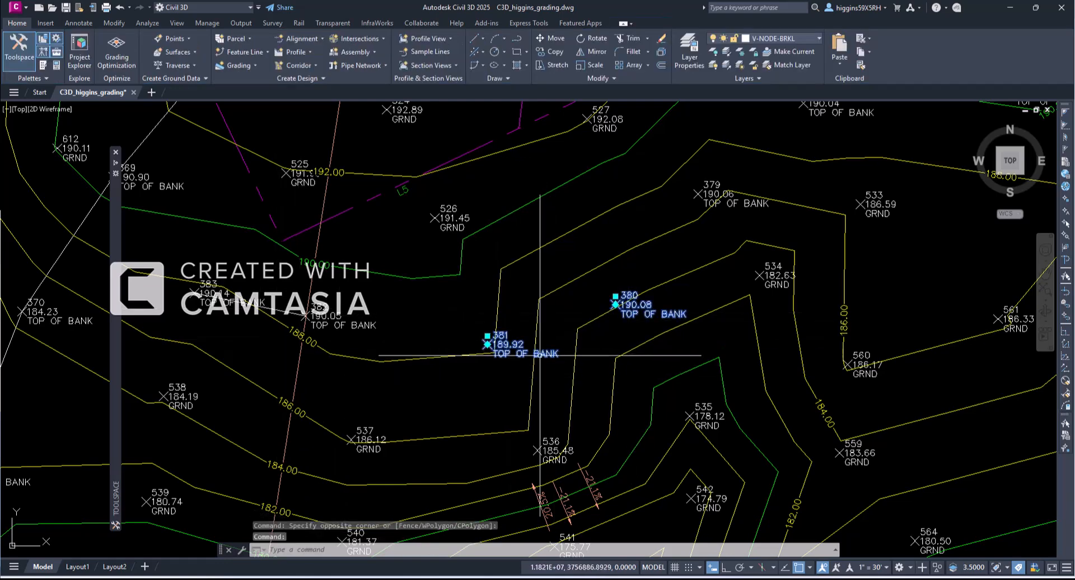
click(731, 201)
scroll(688, 257, down, 2)
scroll(673, 287, up, 2)
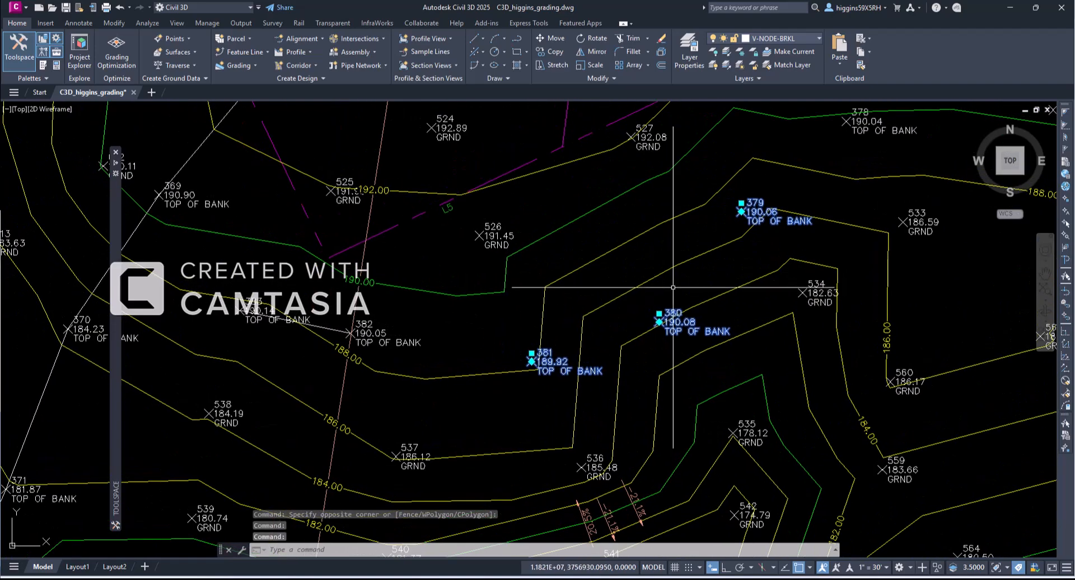
scroll(673, 287, down, 2)
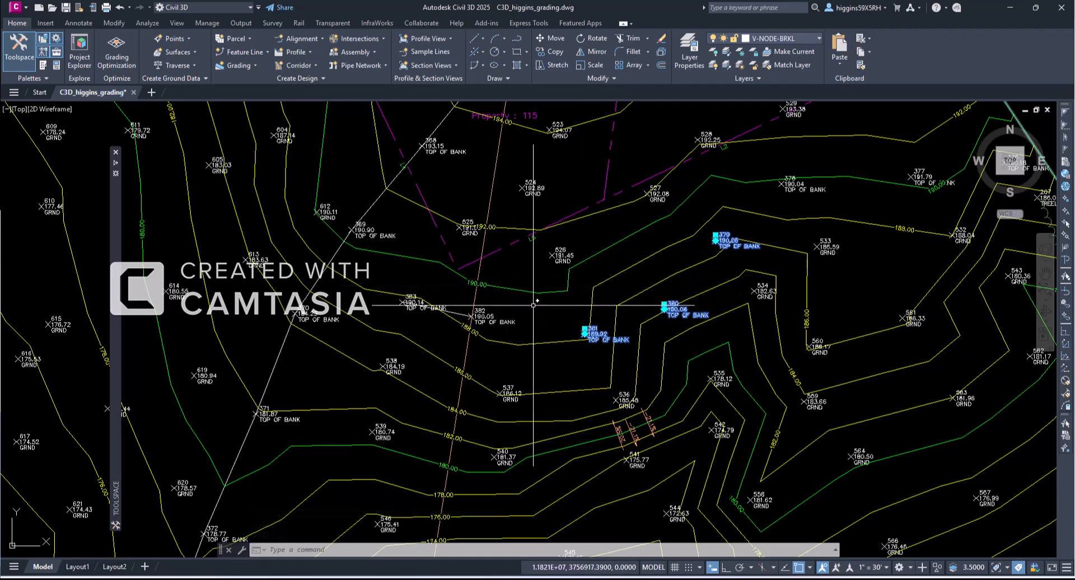
click(802, 191)
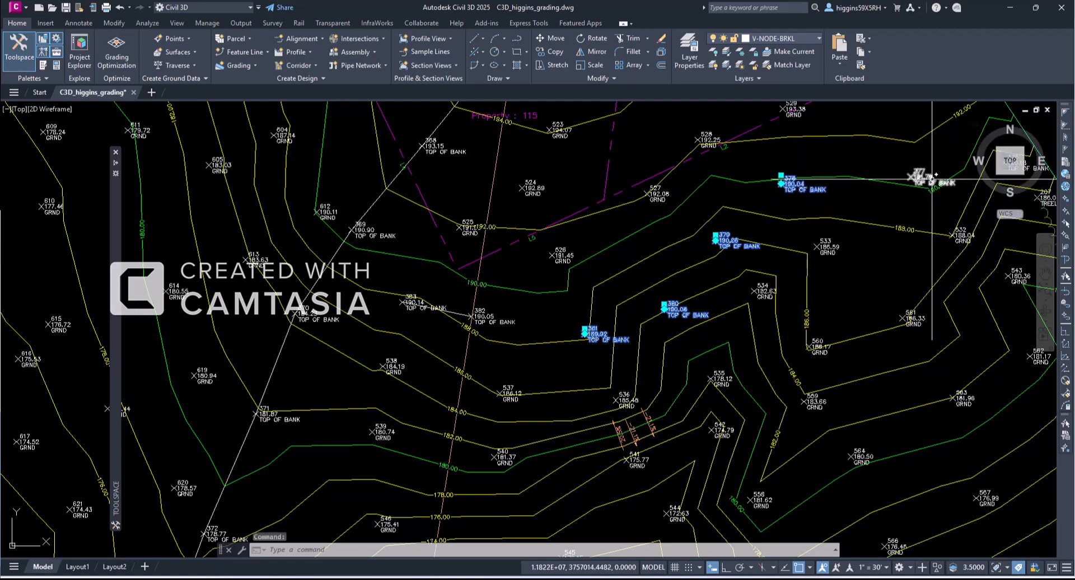
mouse_move(869, 179)
middle_down()
mouse_move(415, 329)
mouse_move(1040, 96)
middle_up()
key(Escape)
key(Escape)
key(Escape)
middle_drag(592, 227, 583, 249)
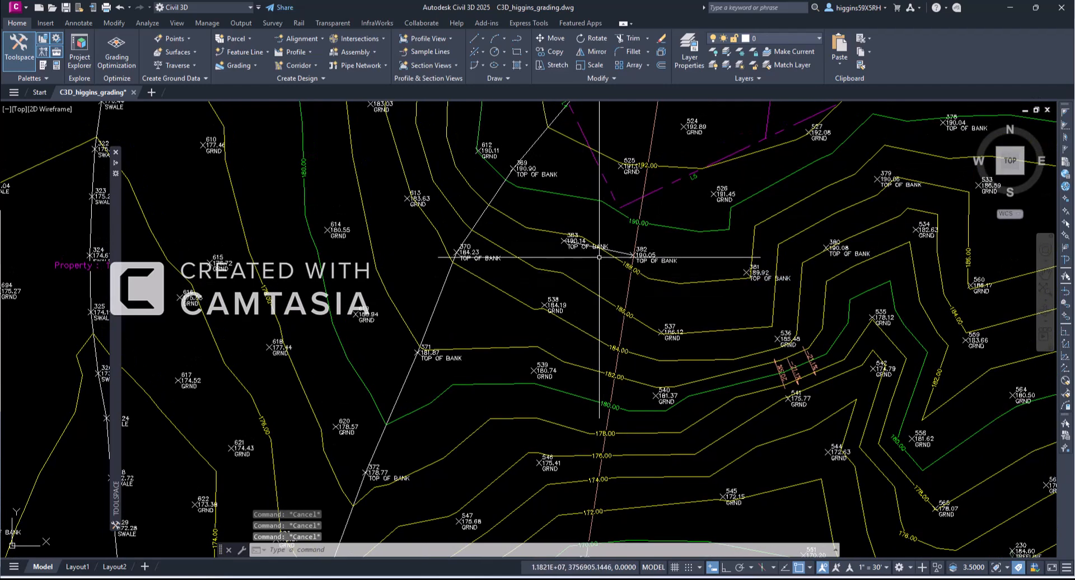
click(615, 250)
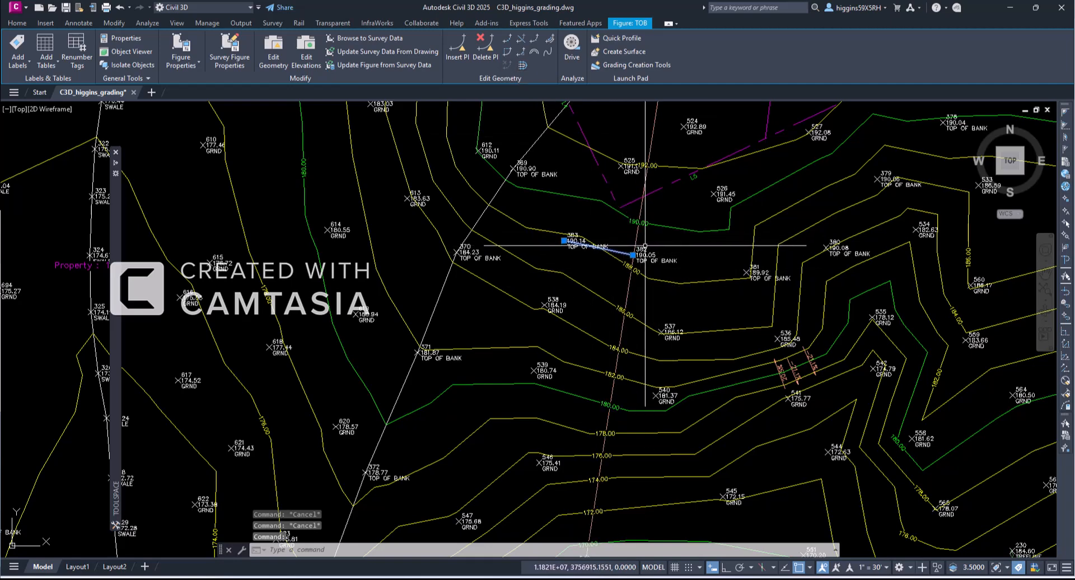
key(Escape)
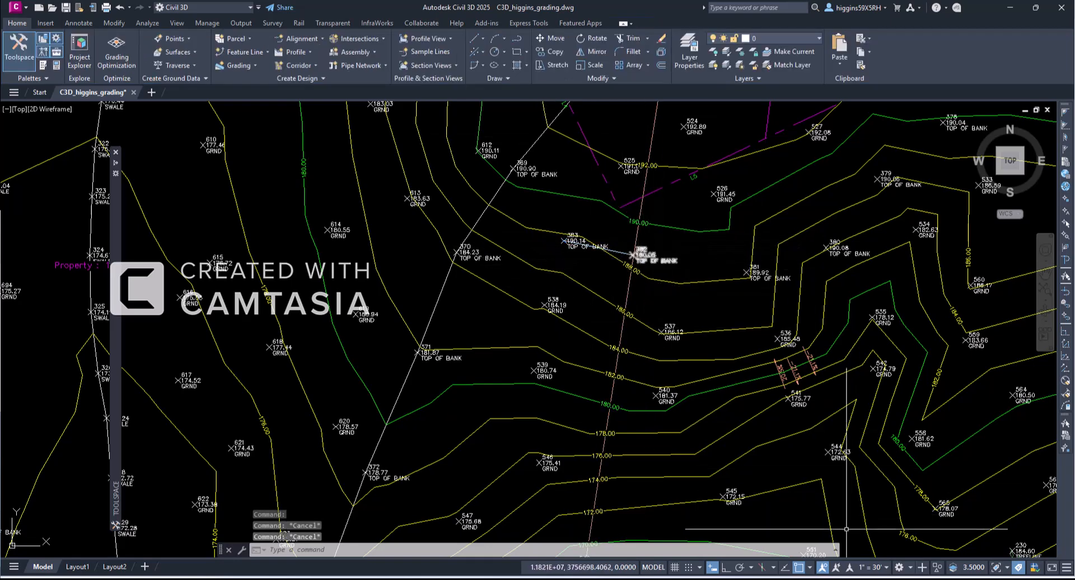
- Set the running object snaps by enabling Node and turning off Perpendicular
click(810, 566)
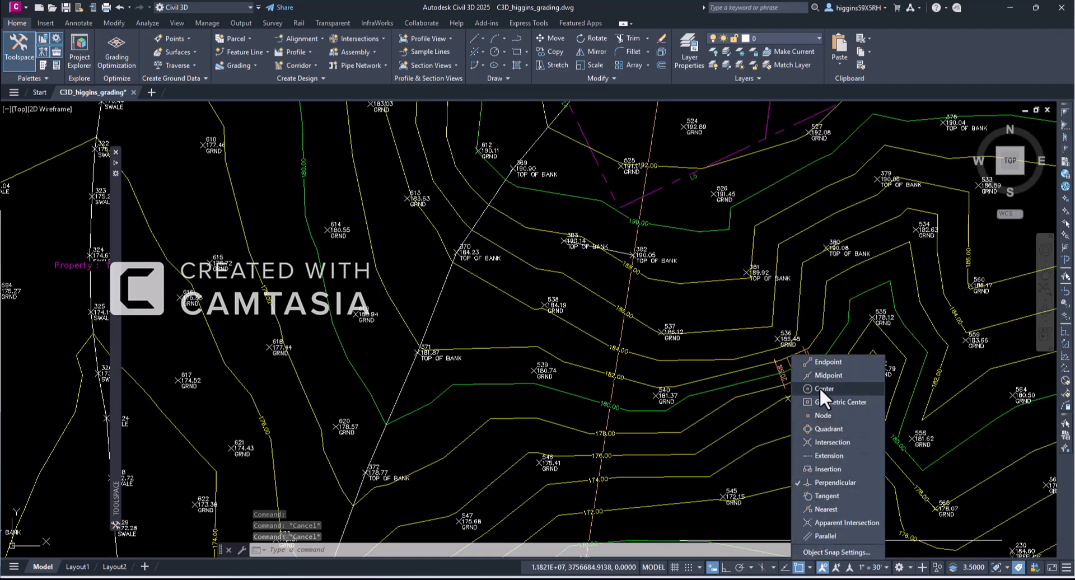
click(824, 417)
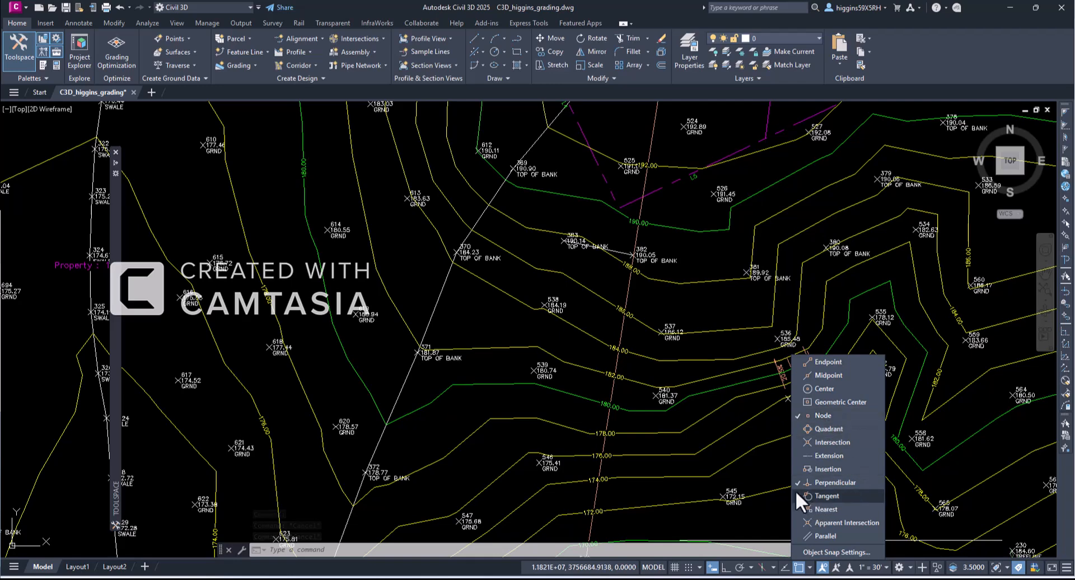
click(796, 483)
key(Escape)
key(Escape)
key(Escape)
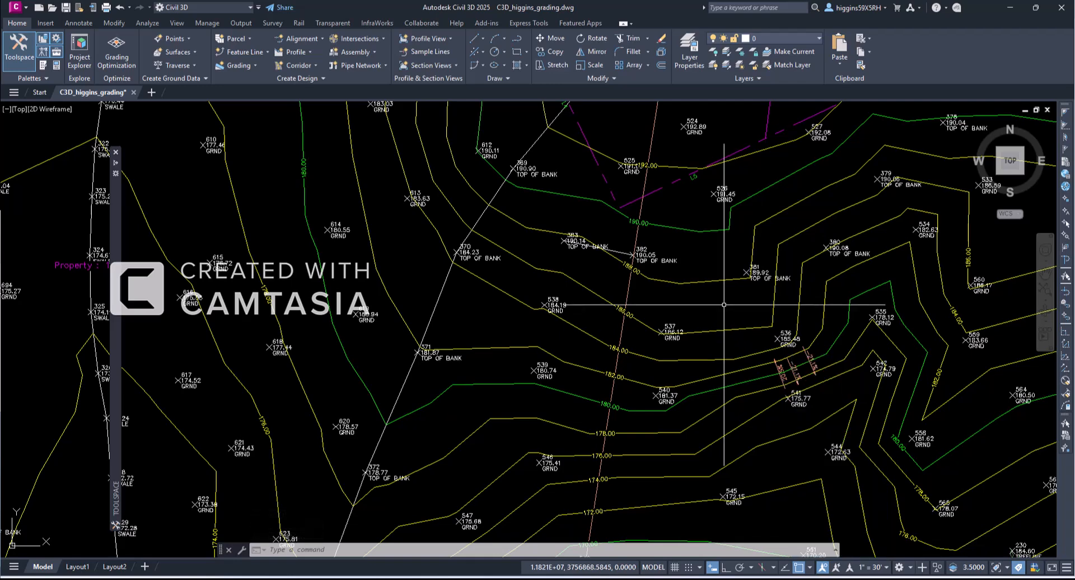
- Start a polyline at top-of-bank point 382 and draw it through point 381 to point 380
middle_drag(631, 365, 577, 391)
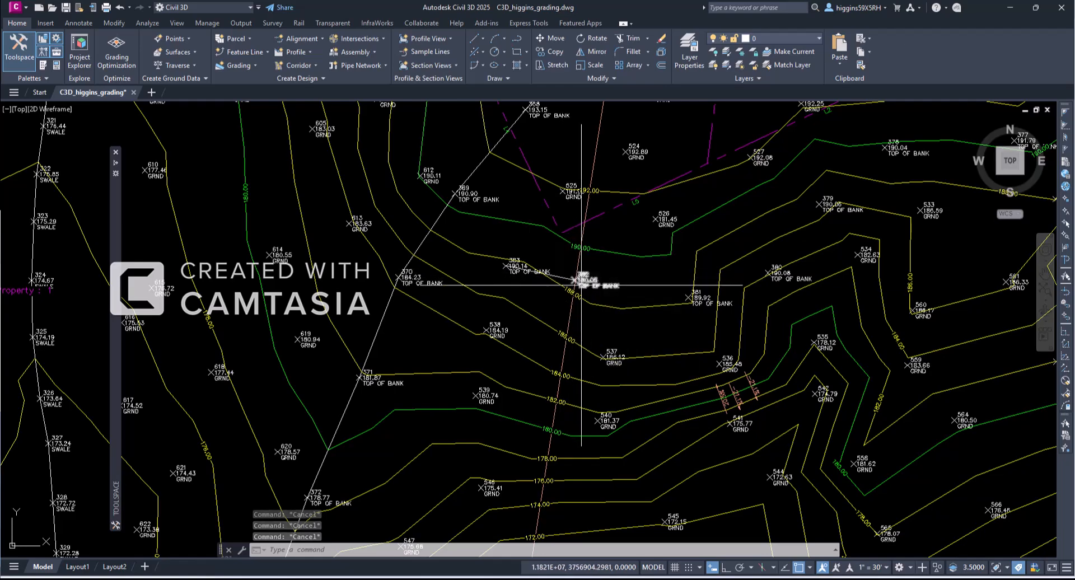
scroll(577, 279, up, 5)
scroll(571, 261, down, 5)
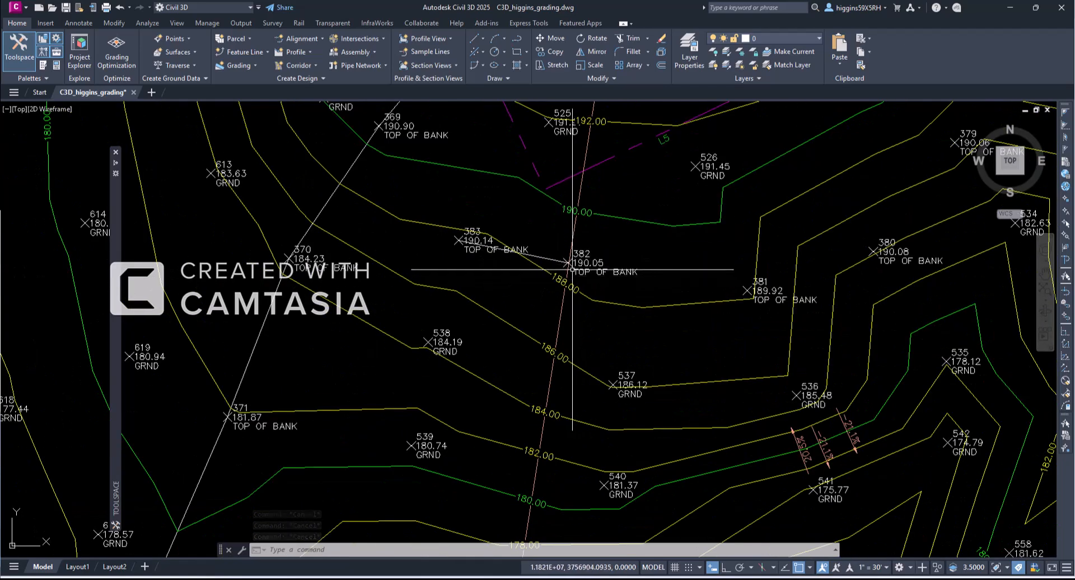
text(pl)
key(Return)
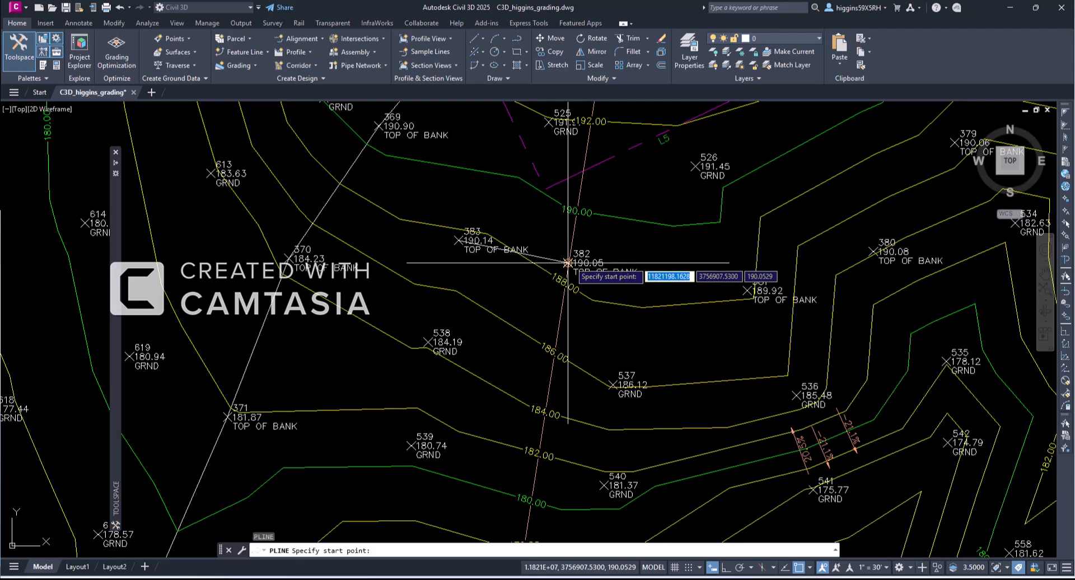
click(577, 262)
click(747, 290)
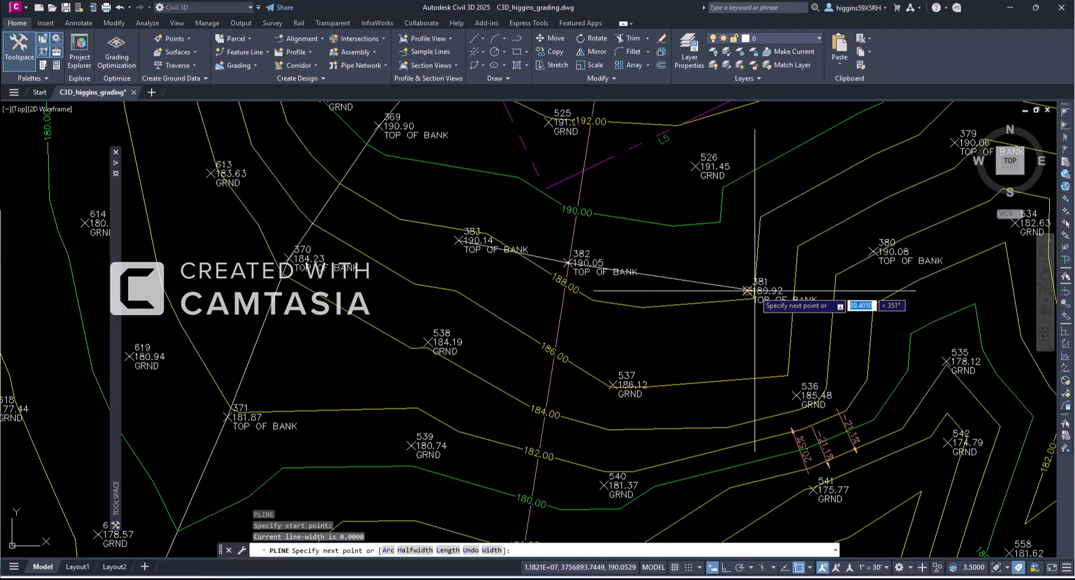
click(872, 252)
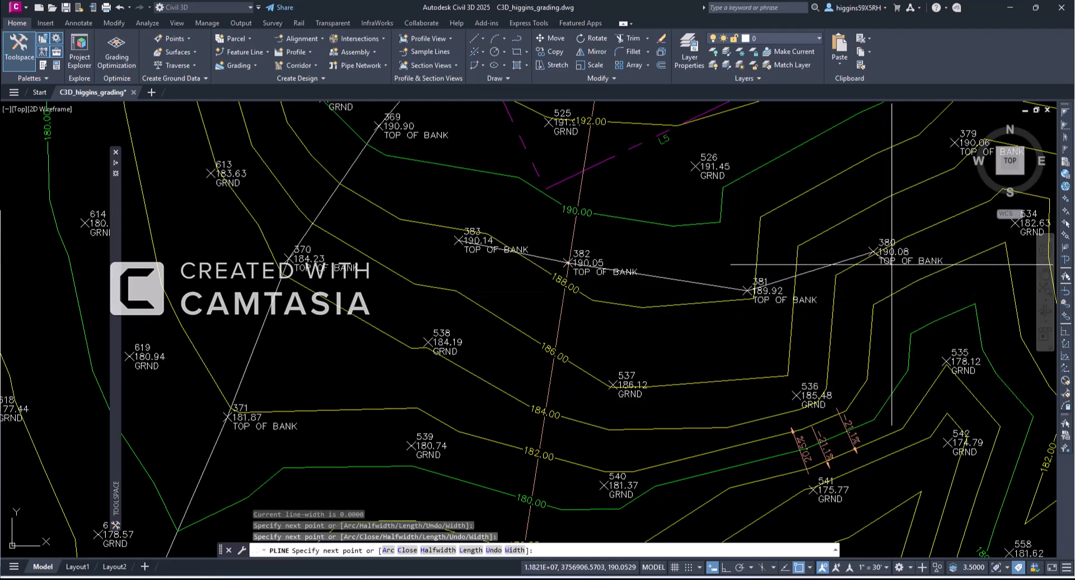
- Continue the polyline through top-of-bank points 379, 378 and 377 and end it at point 376
middle_drag(907, 253, 532, 336)
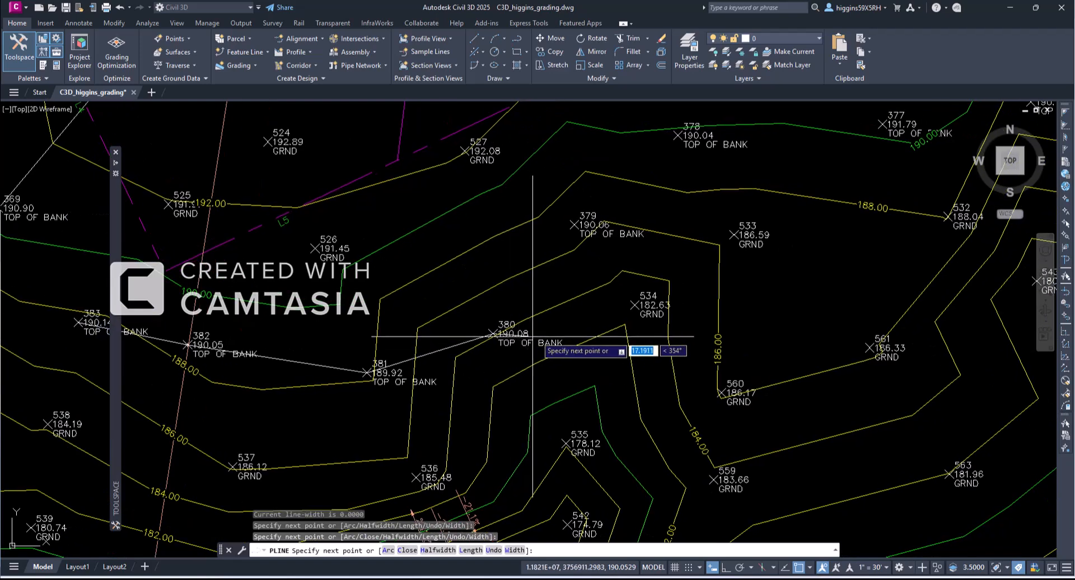
click(574, 224)
middle_drag(804, 233, 798, 364)
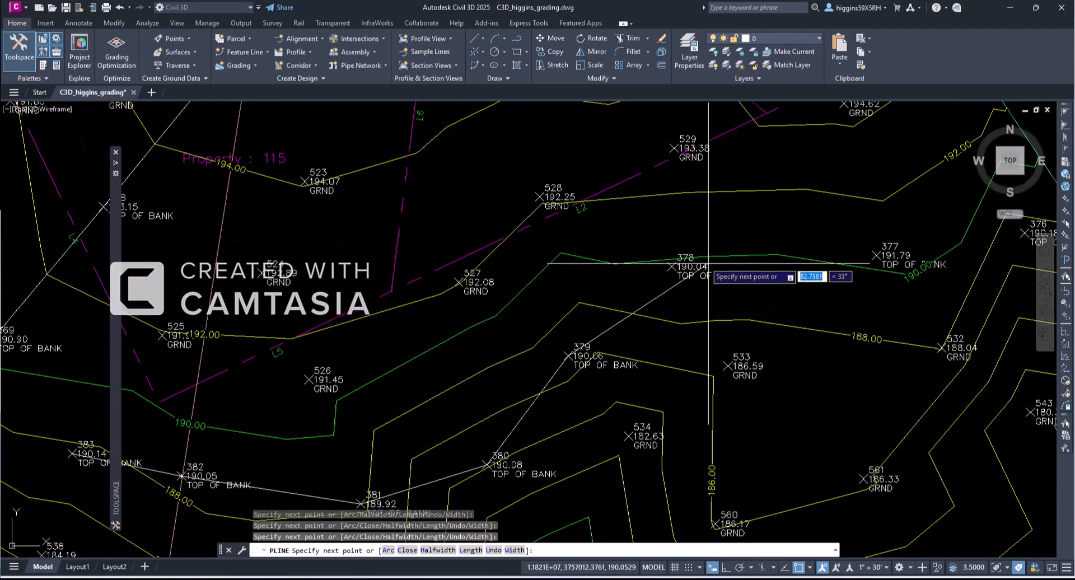
click(684, 264)
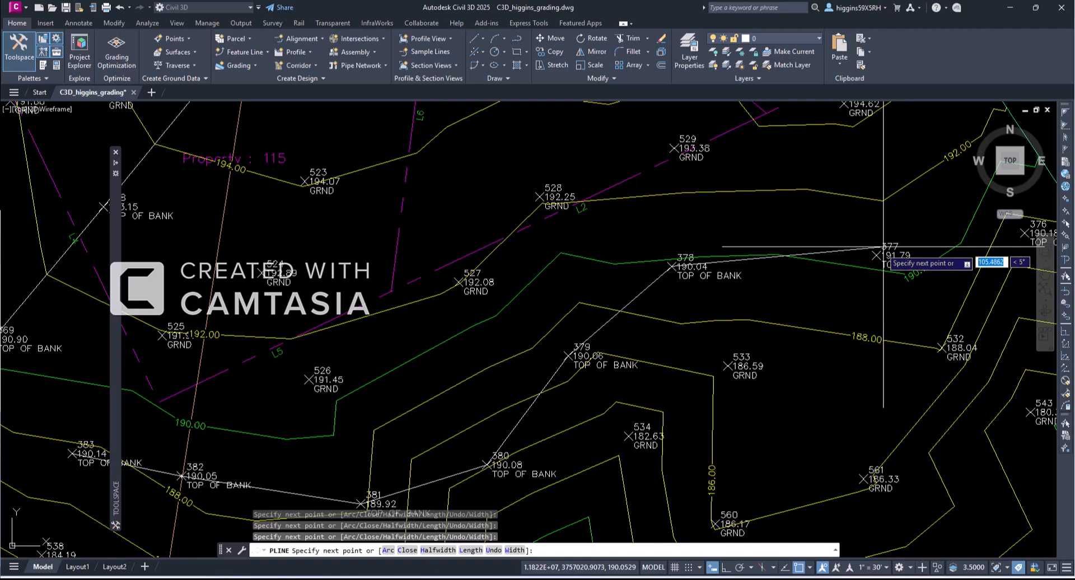
click(876, 256)
middle_drag(901, 241, 628, 266)
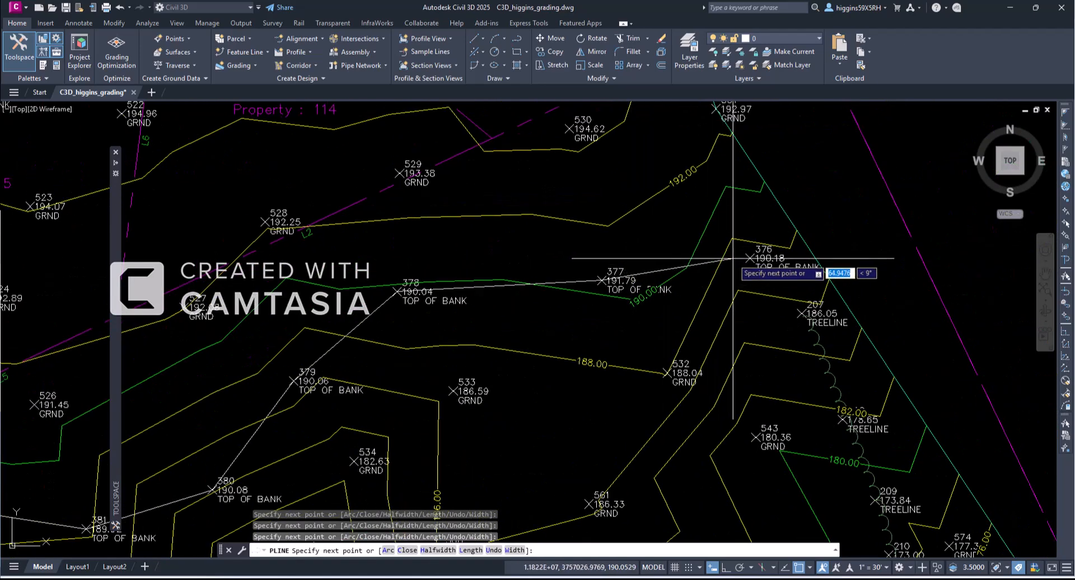
click(750, 258)
scroll(724, 294, down, 3)
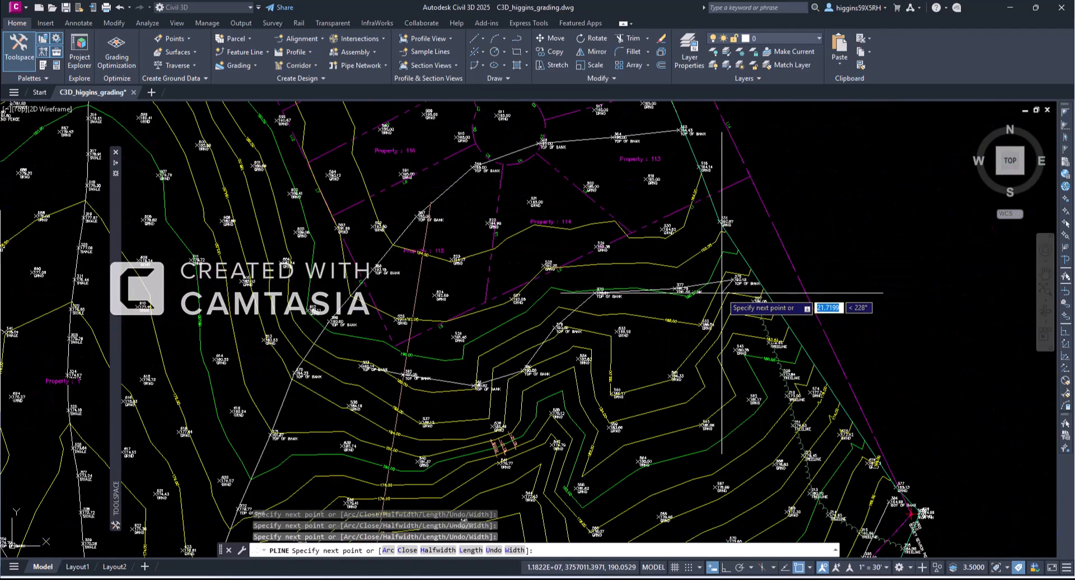
key(Escape)
middle_drag(671, 308, 830, 257)
key(Escape)
scroll(560, 316, up, 5)
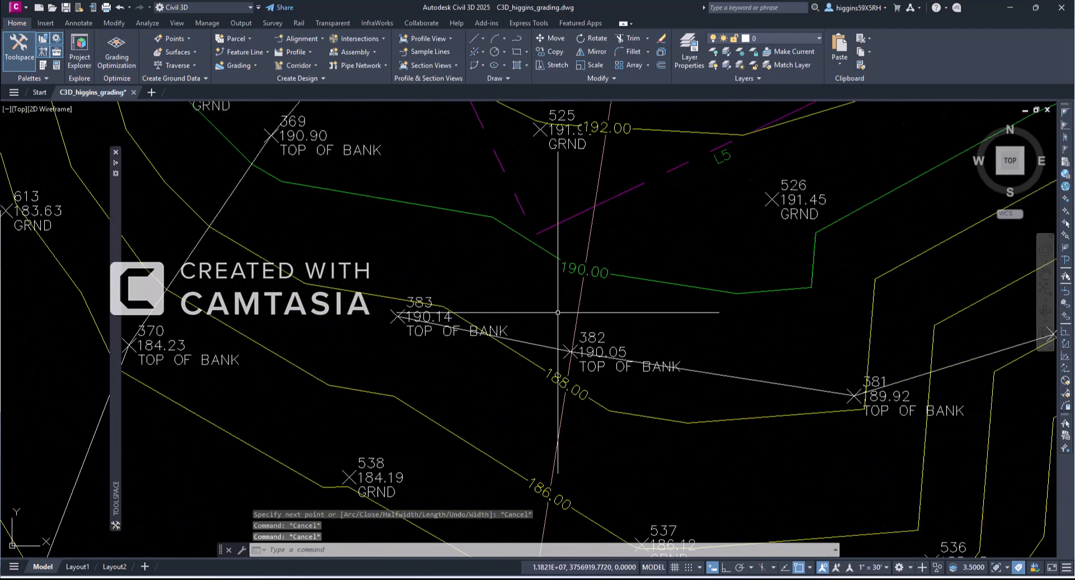
click(518, 341)
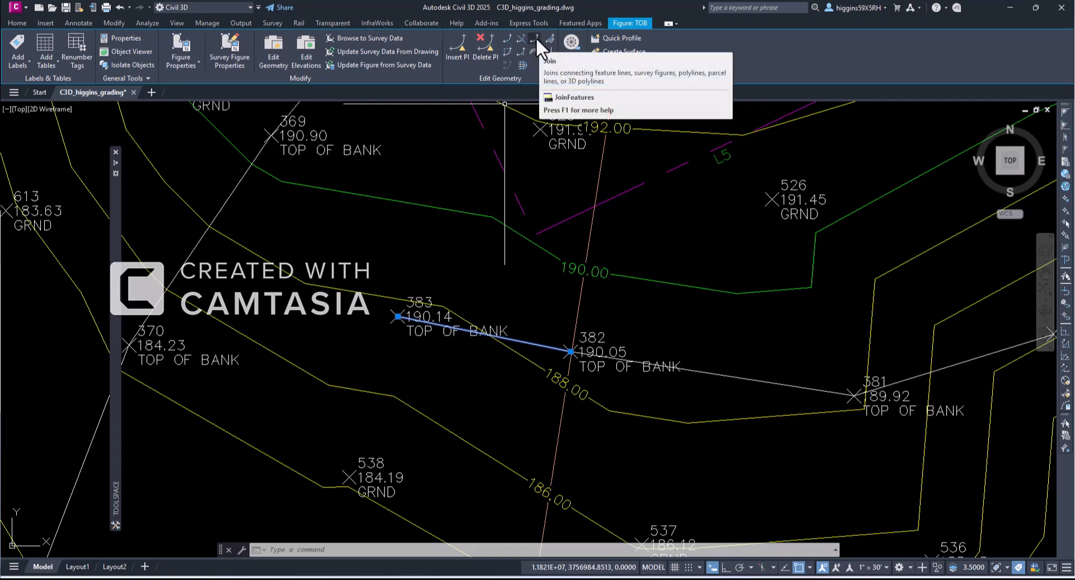
key(Escape)
key(Escape)
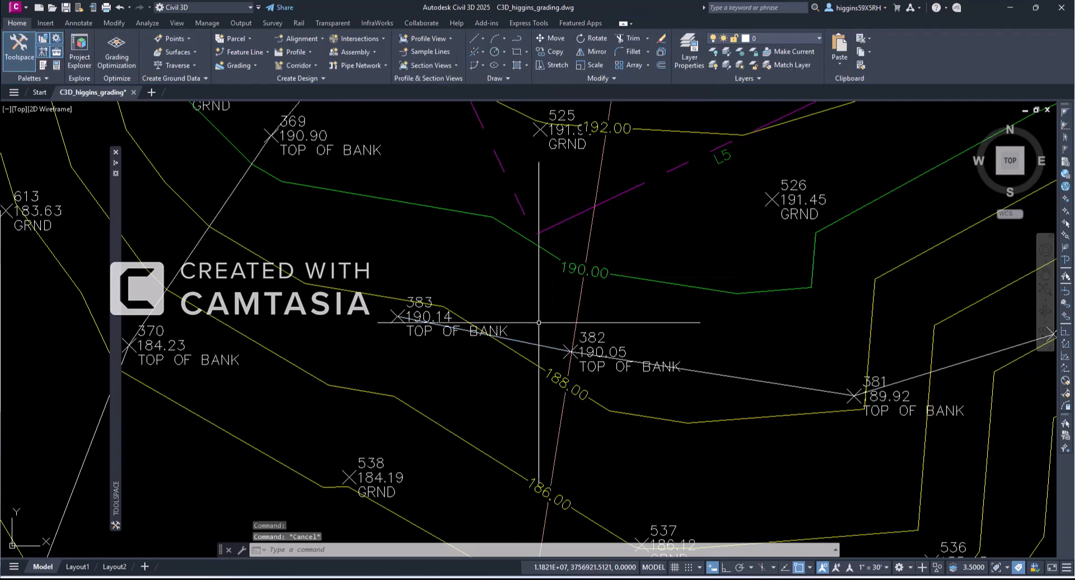
- Join the polyline running from top-of-bank point 382 to point 376 to the TOB survey figure between points 383 and 382
click(525, 344)
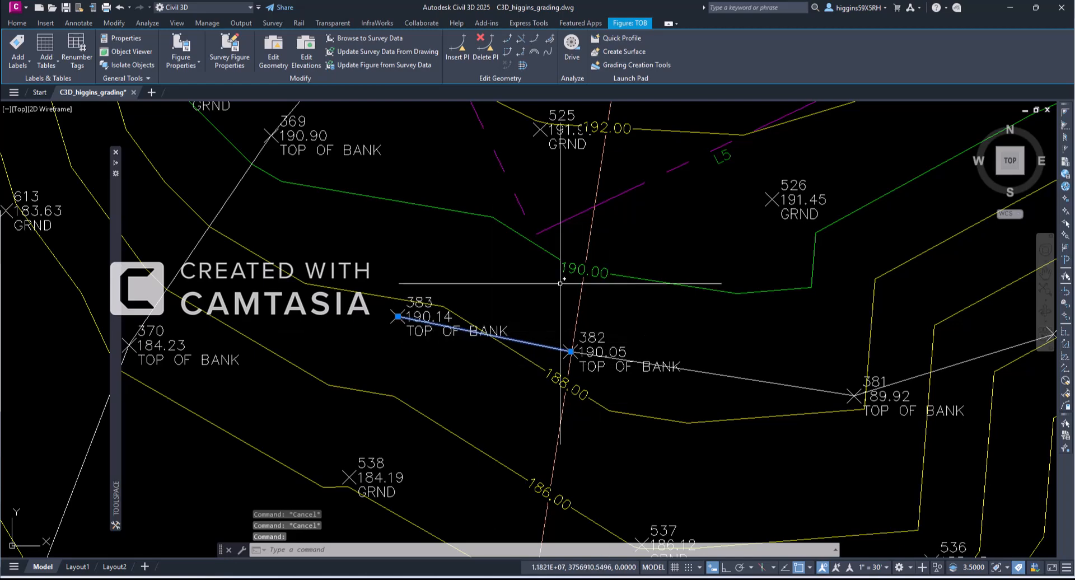
click(536, 39)
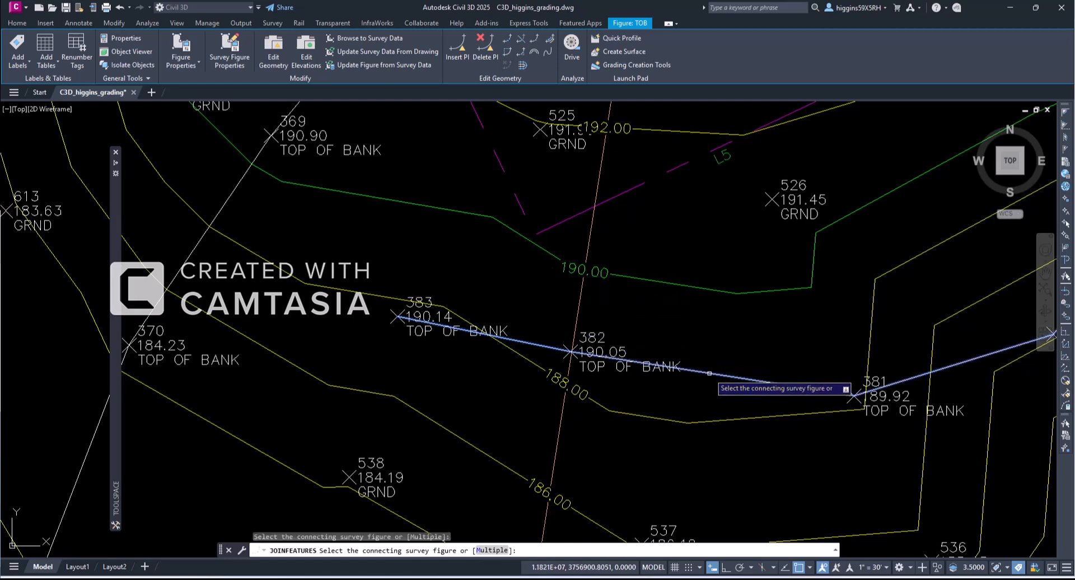
right_click(710, 373)
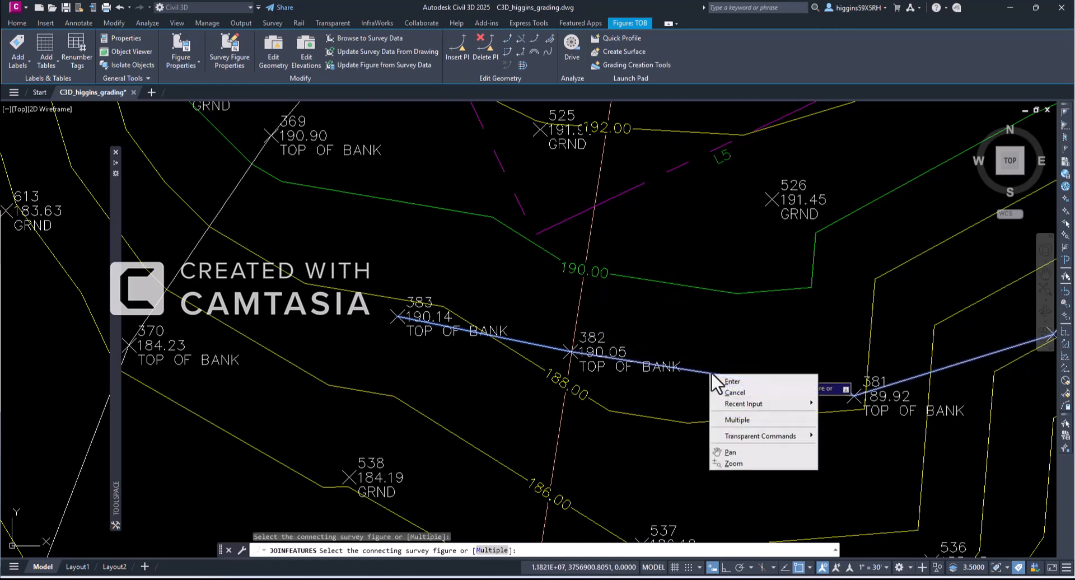
click(740, 380)
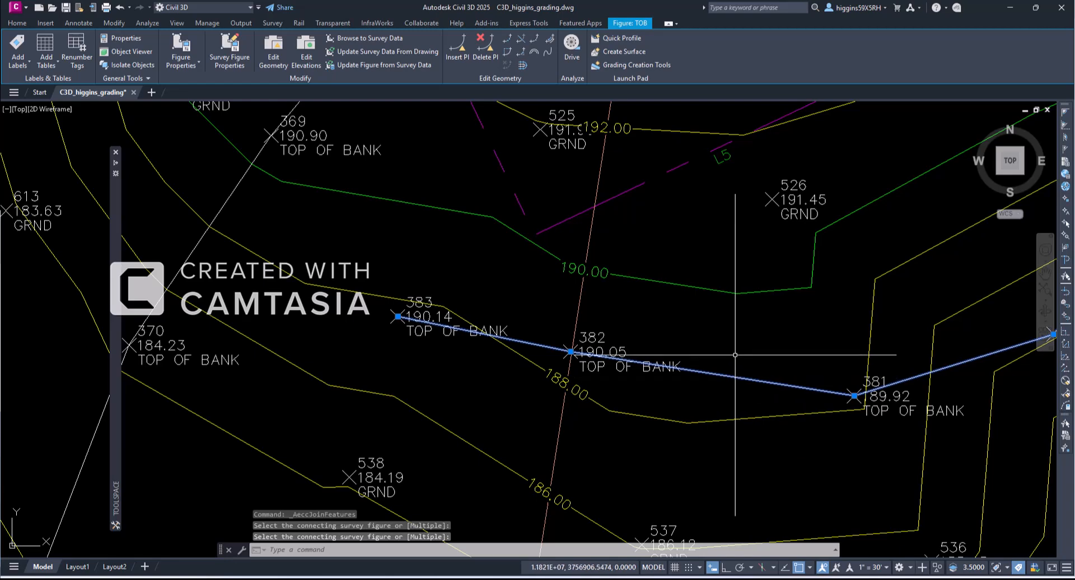
key(Escape)
key(Escape)
click(589, 355)
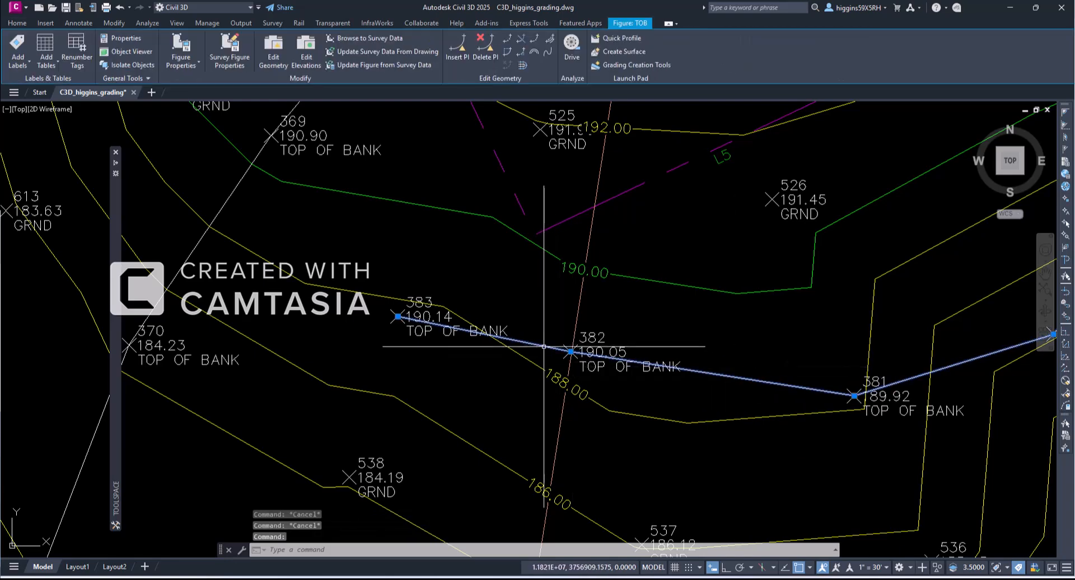
middle_drag(597, 295, 676, 368)
key(Escape)
key(Escape)
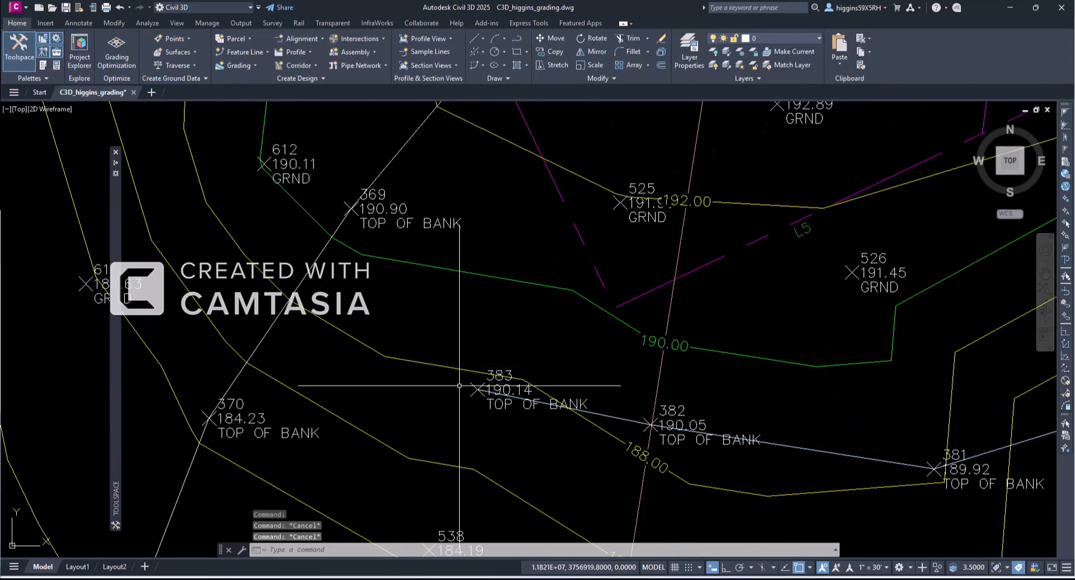
- Draw a polyline from top-of-bank point 383 to point 369
text(pl)
key(Return)
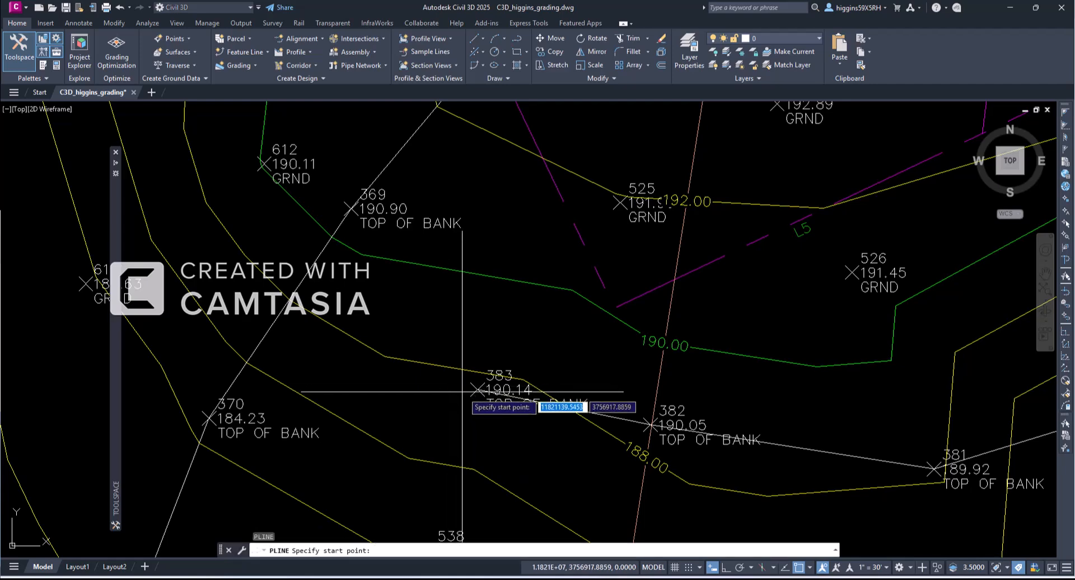
click(476, 390)
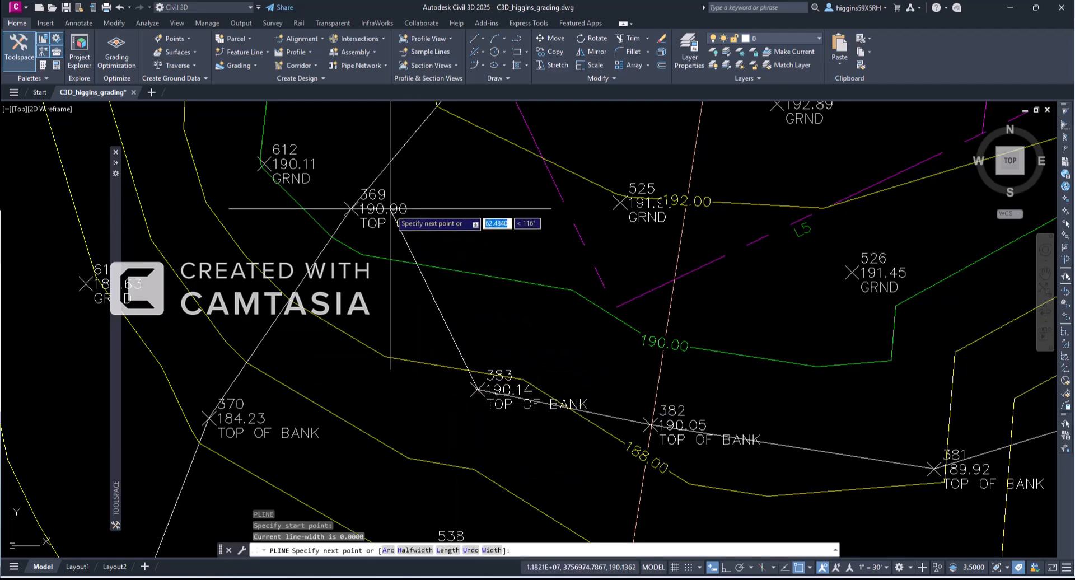
click(350, 209)
key(Escape)
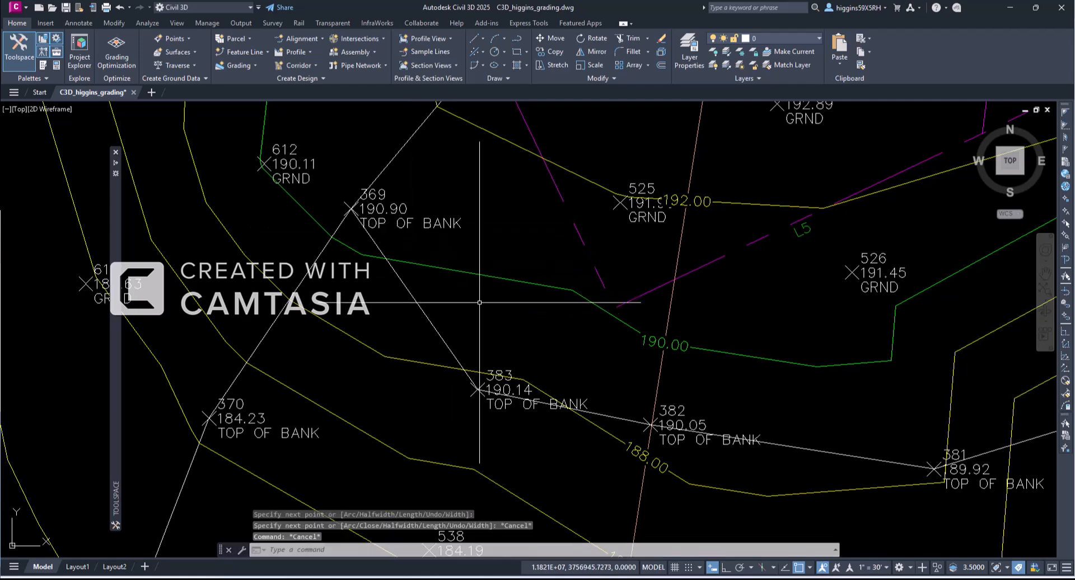
- Join the polyline between points 383 and 369 to the TOB survey figure and check the joined line
click(608, 417)
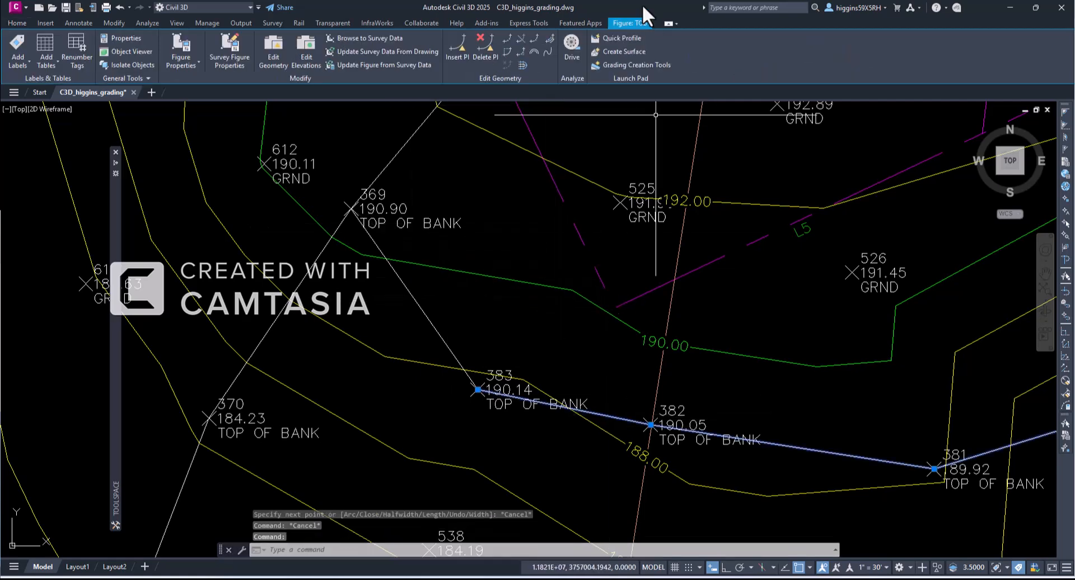
click(532, 41)
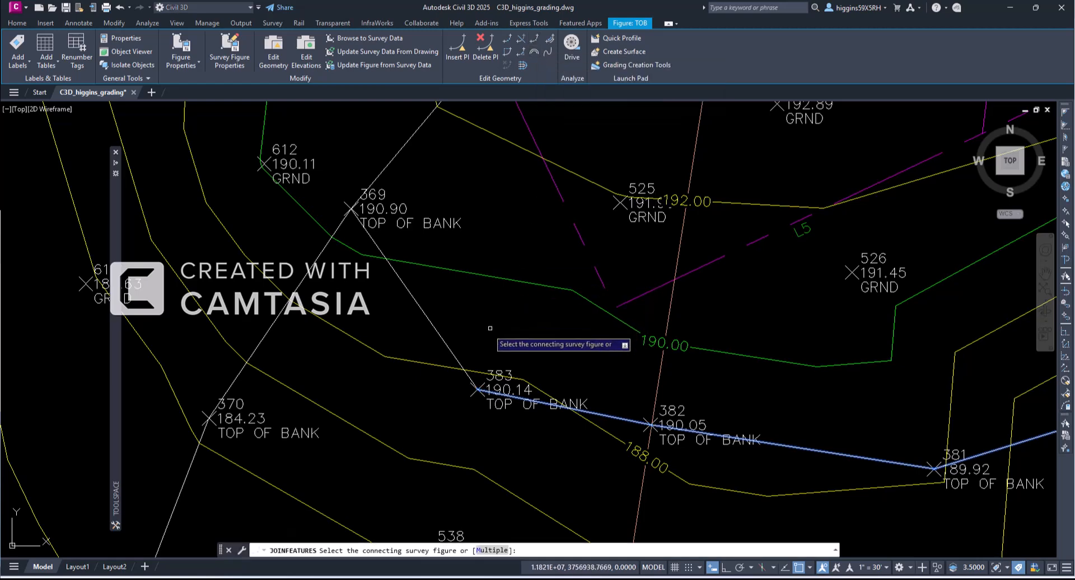
click(448, 343)
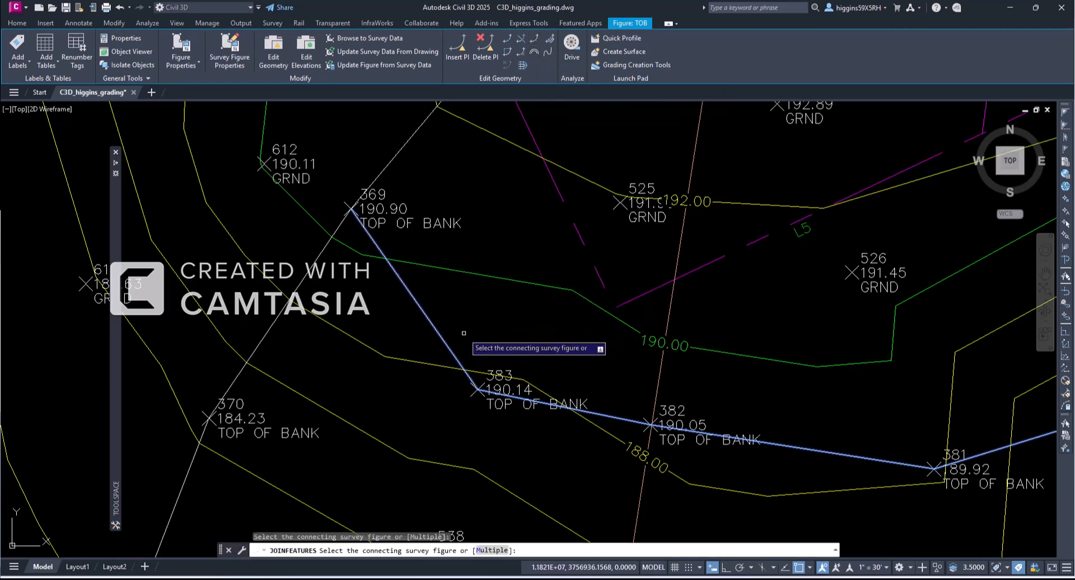
right_click(463, 333)
click(483, 343)
key(Escape)
key(Escape)
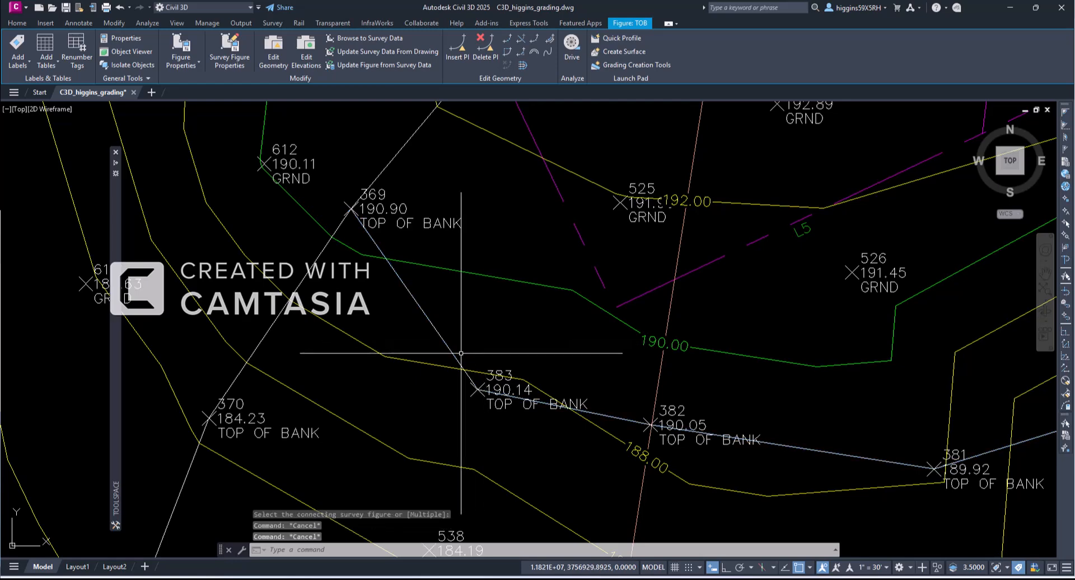
click(451, 349)
click(445, 349)
key(Escape)
key(Escape)
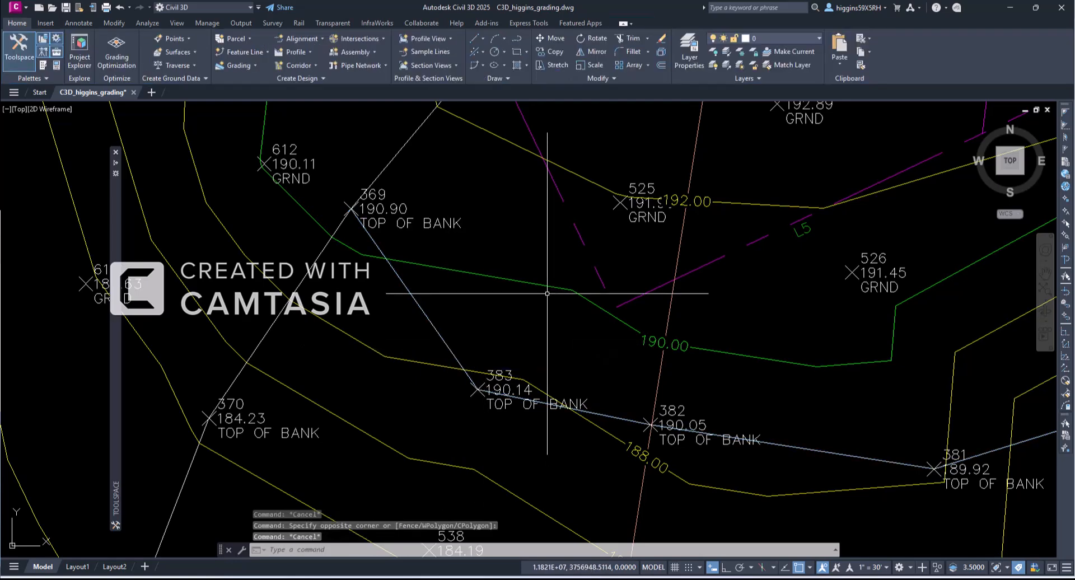
click(435, 331)
key(Escape)
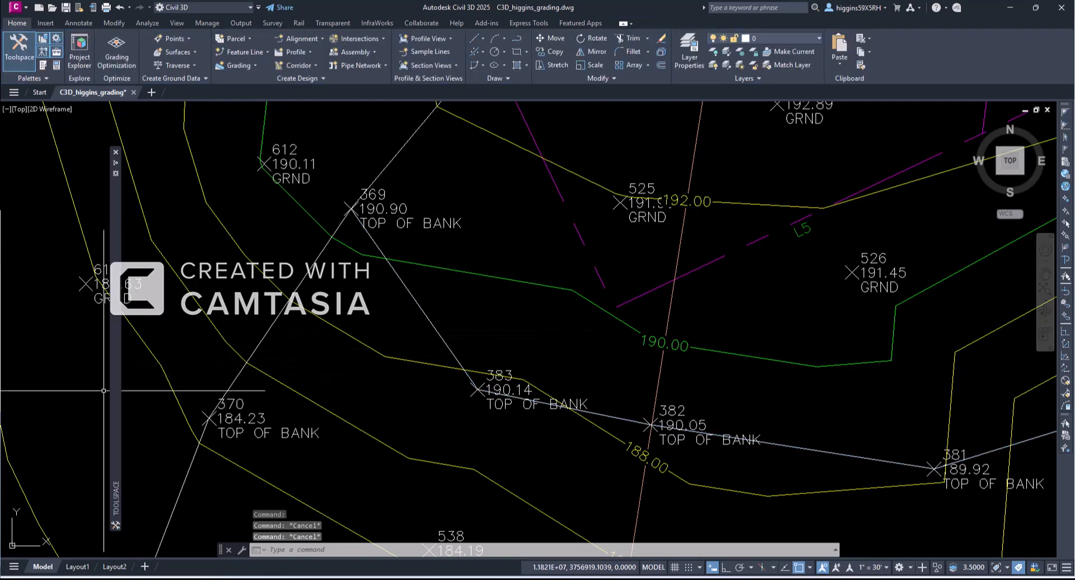
- Show the definition components of the EG surface in the drawing's surface collection
mouse_move(111, 392)
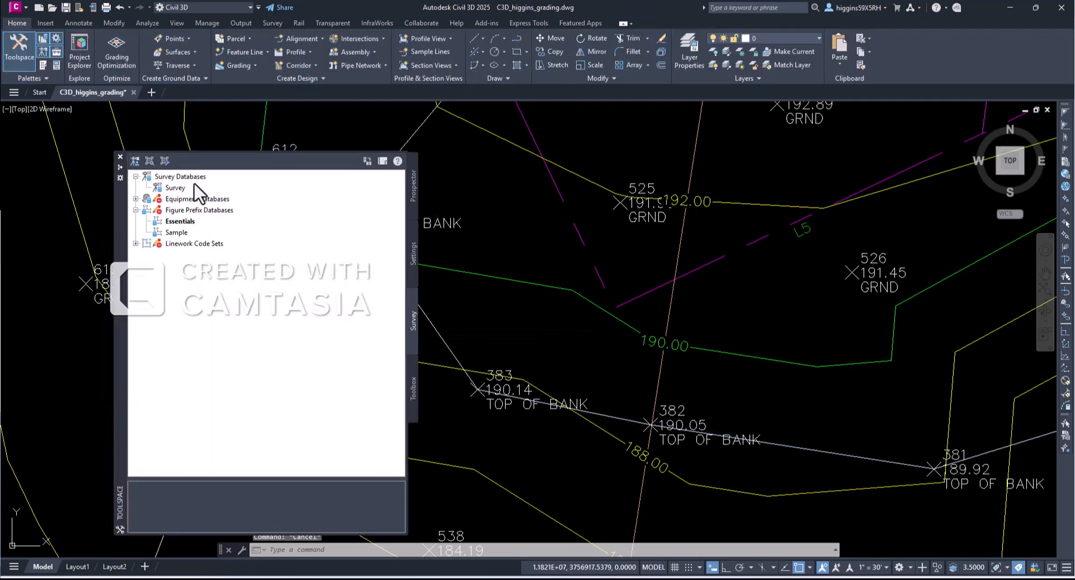
click(413, 191)
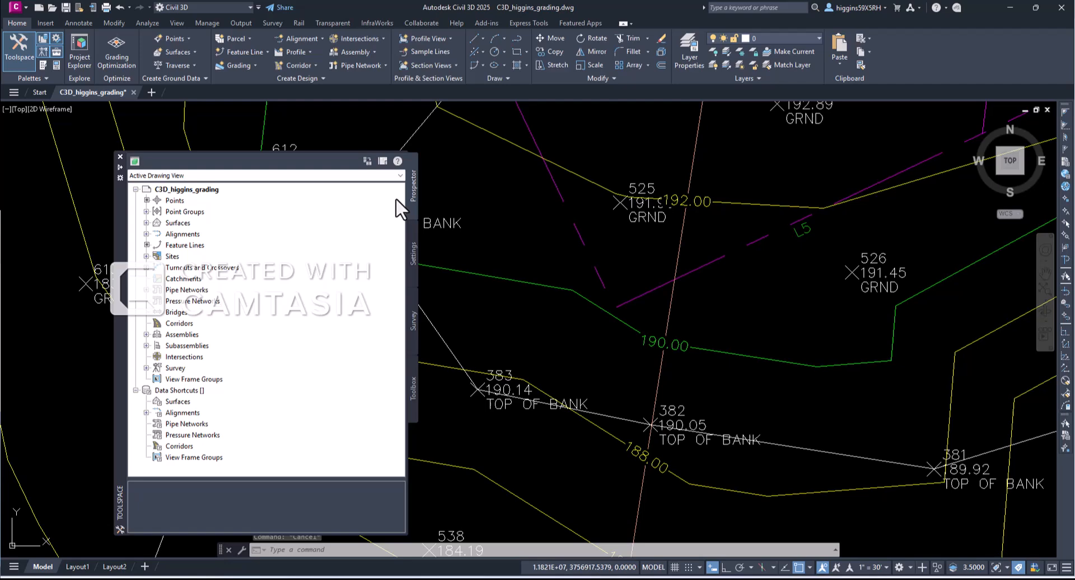
click(146, 222)
click(157, 234)
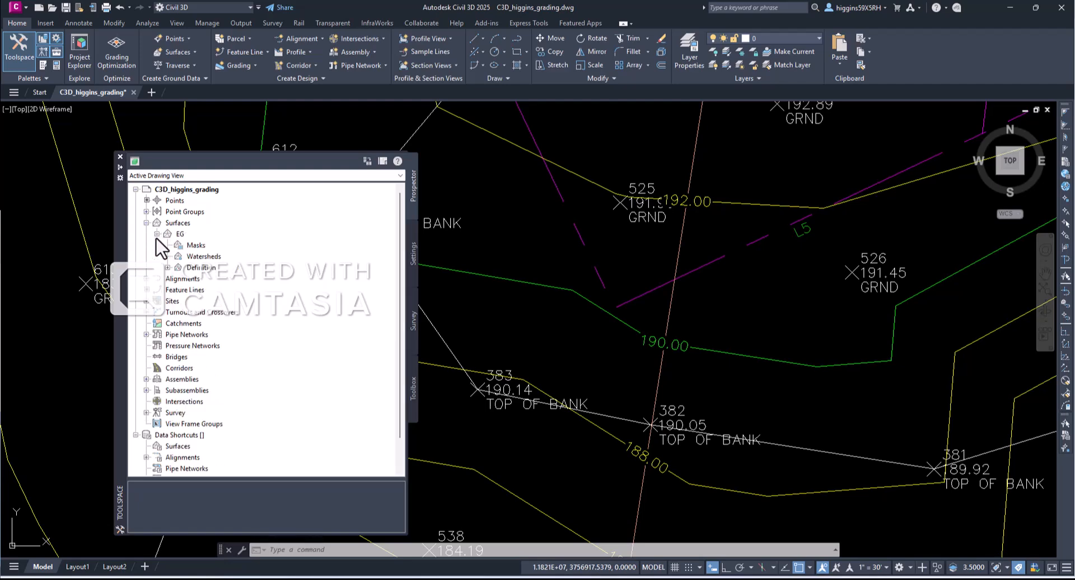
click(167, 268)
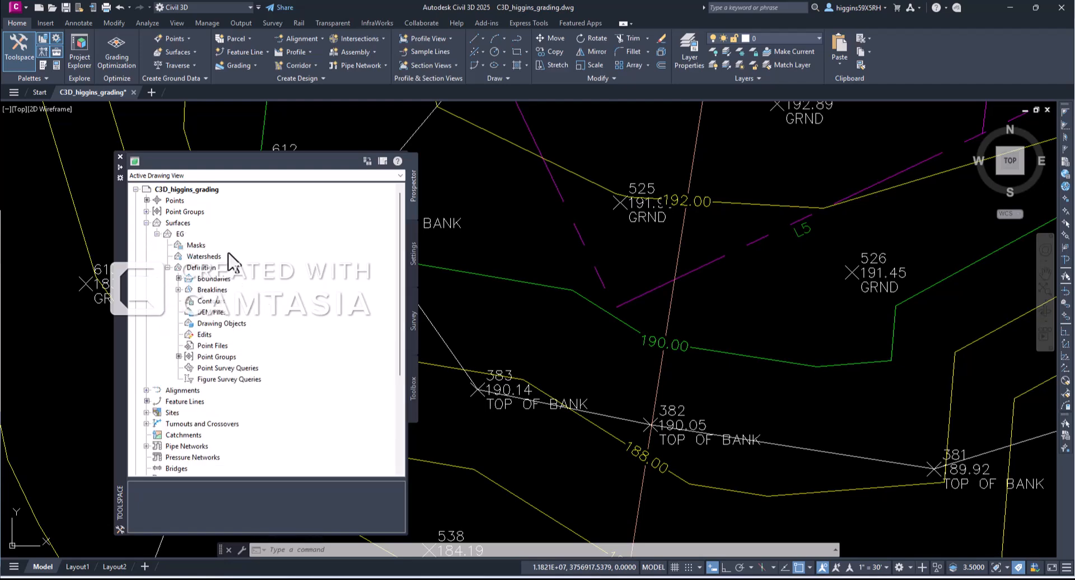
- Add the extended TOB figure to the EG surface as a Standard breakline with the description Top of Bank, and dismiss the event report
click(212, 290)
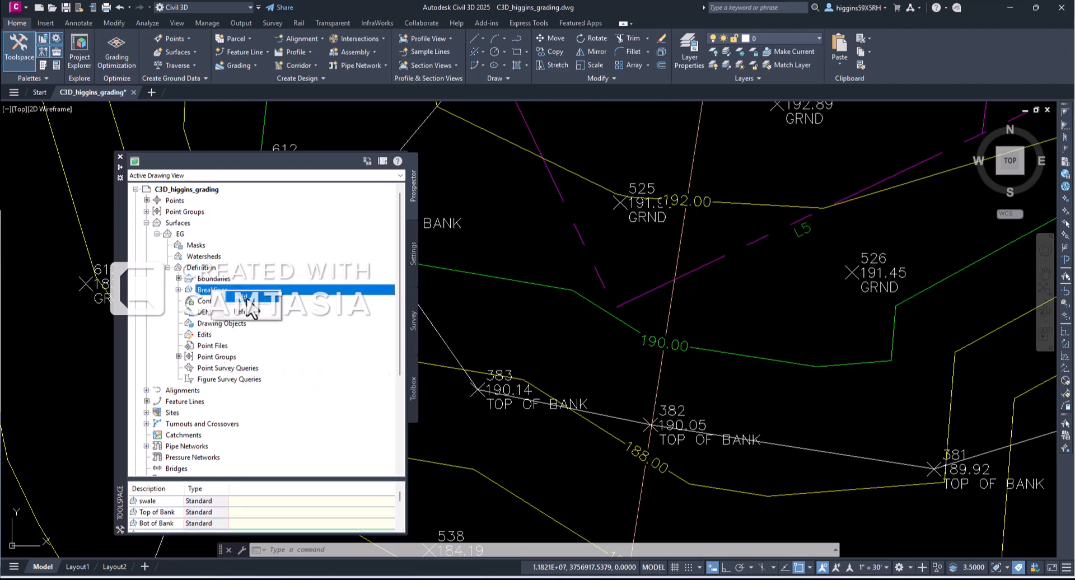
click(247, 297)
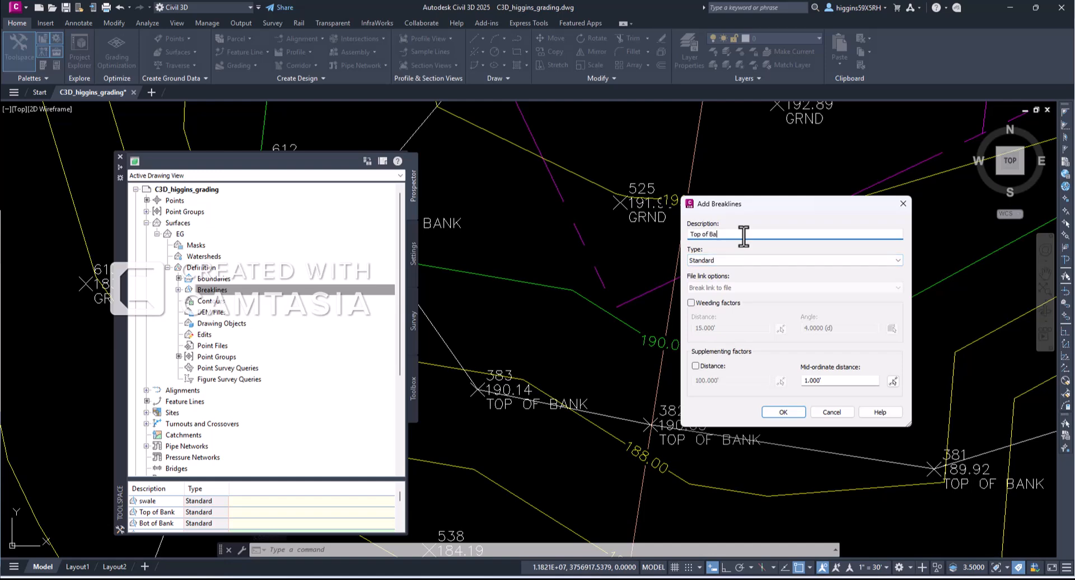
text(Top of Bank)
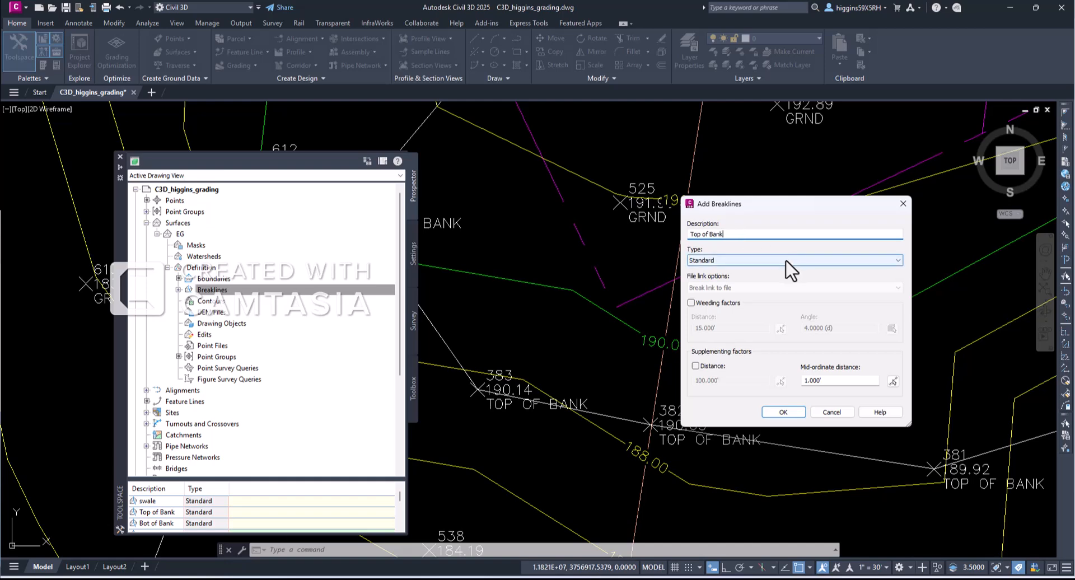
click(784, 412)
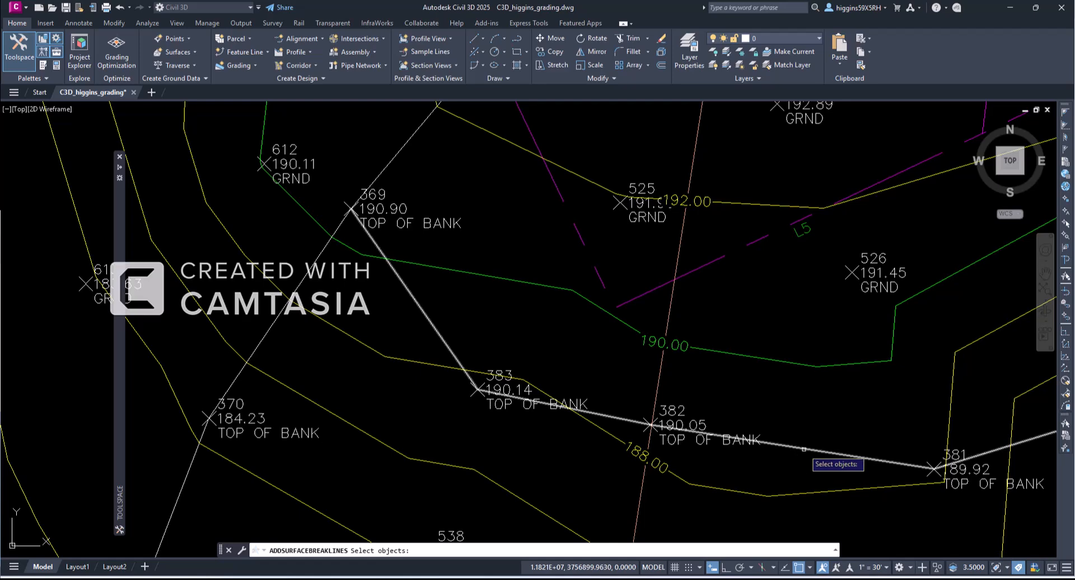
click(805, 449)
key(Return)
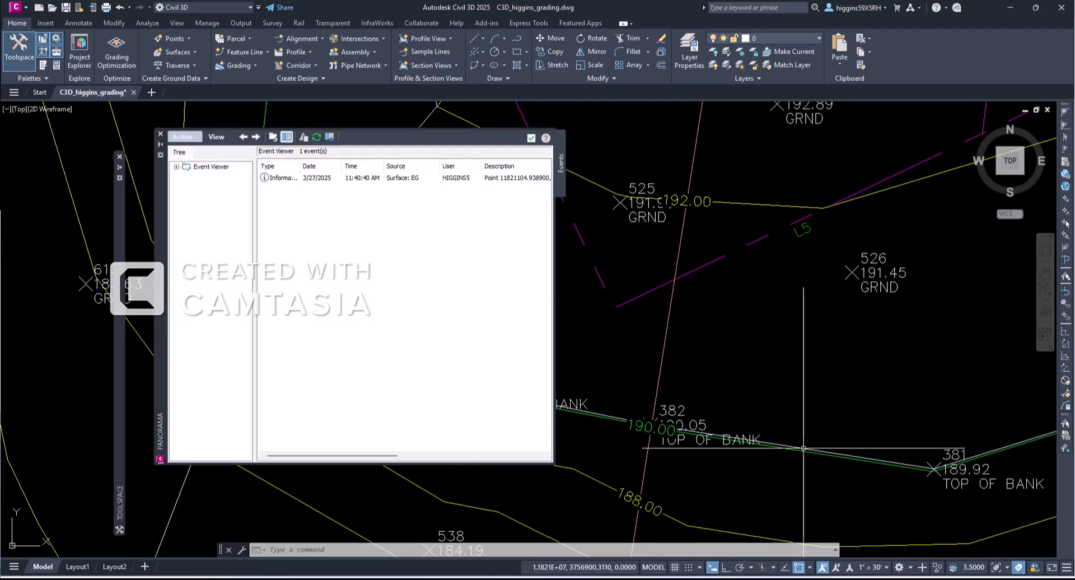
click(160, 133)
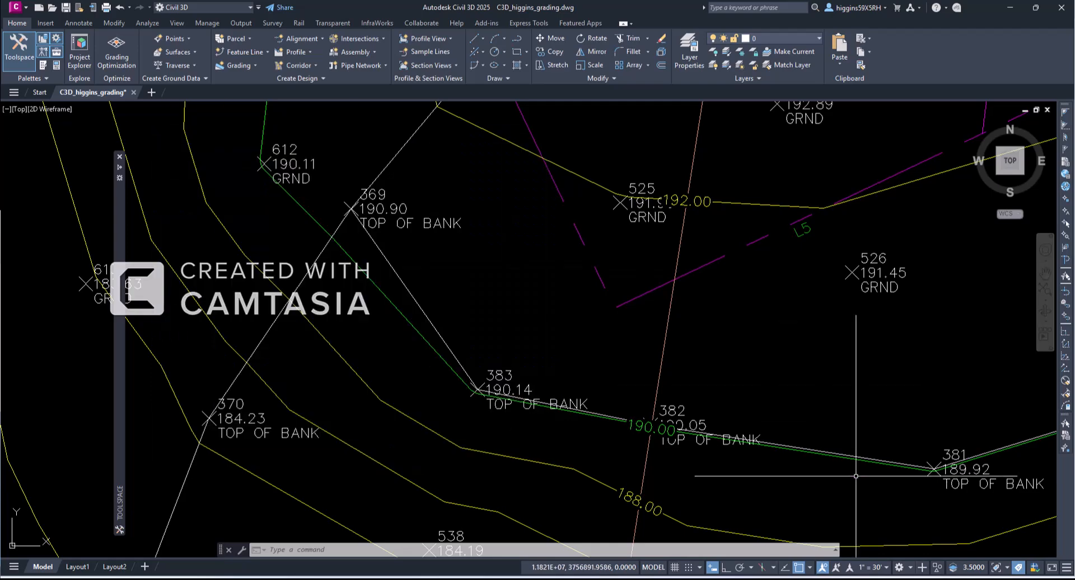
- Examine the surface contours along the top-of-bank breakline from point 369 through to point 376
scroll(856, 476, down, 3)
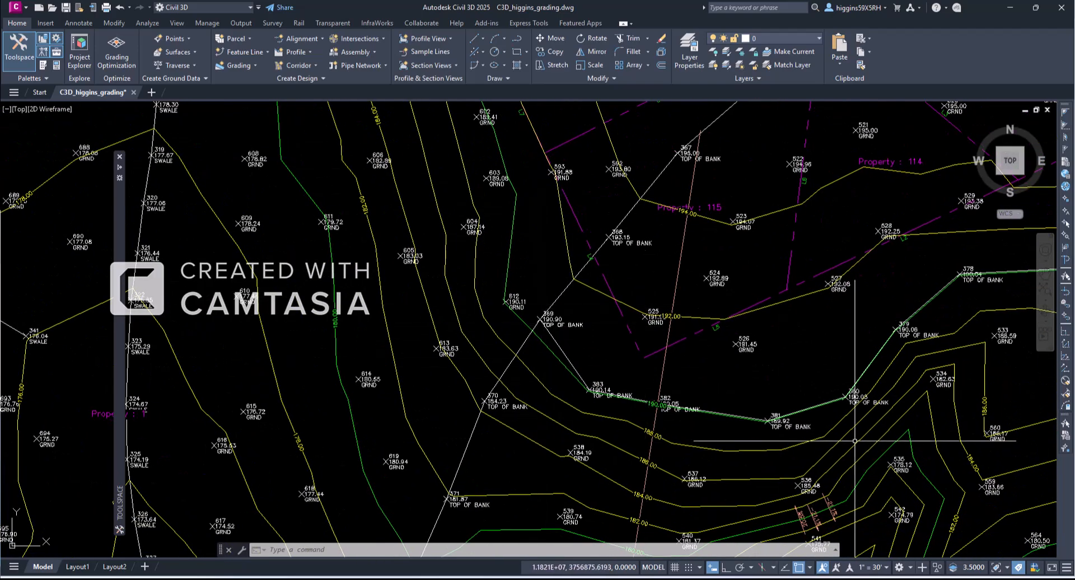
middle_drag(855, 429, 757, 469)
mouse_move(928, 296)
middle_down()
mouse_move(639, 313)
mouse_move(670, 343)
mouse_move(842, 359)
middle_up()
scroll(669, 343, up, 2)
scroll(541, 315, down, 2)
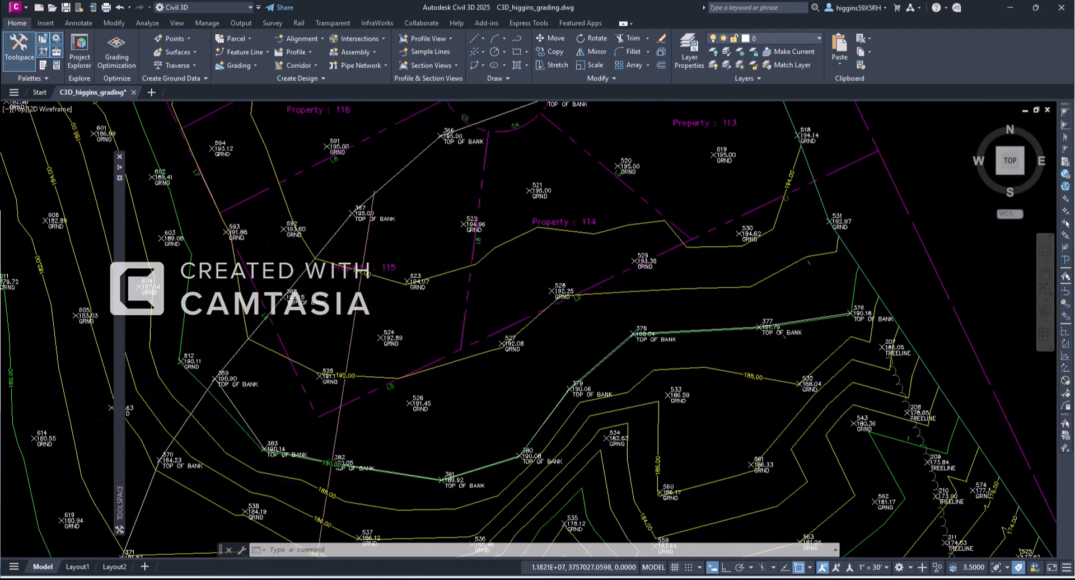
scroll(521, 319, down, 3)
middle_drag(524, 330, 635, 338)
scroll(555, 357, up, 3)
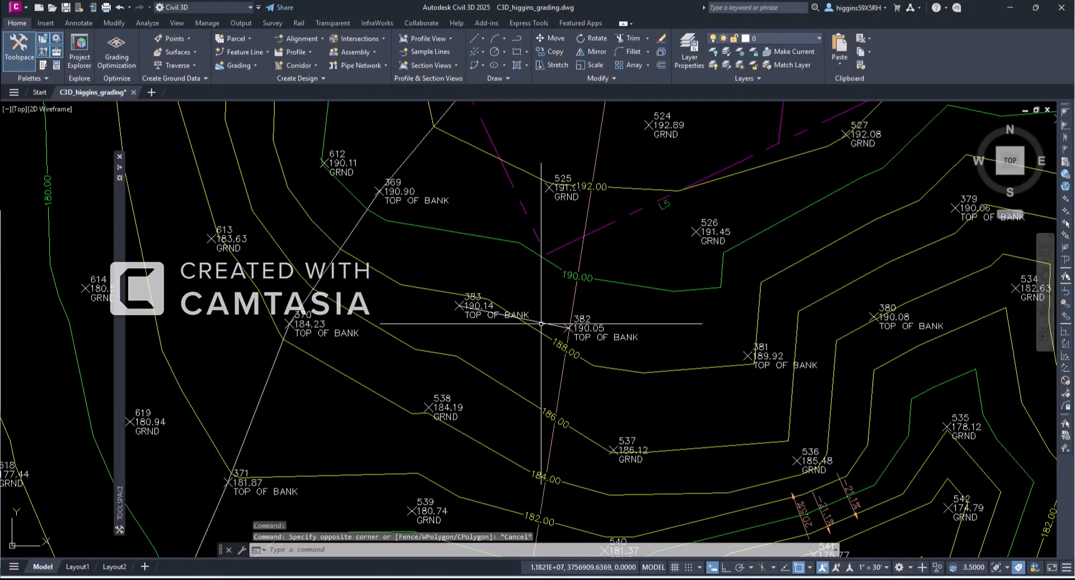
- Erase the TOB survey figure between points 383 and 382
click(541, 323)
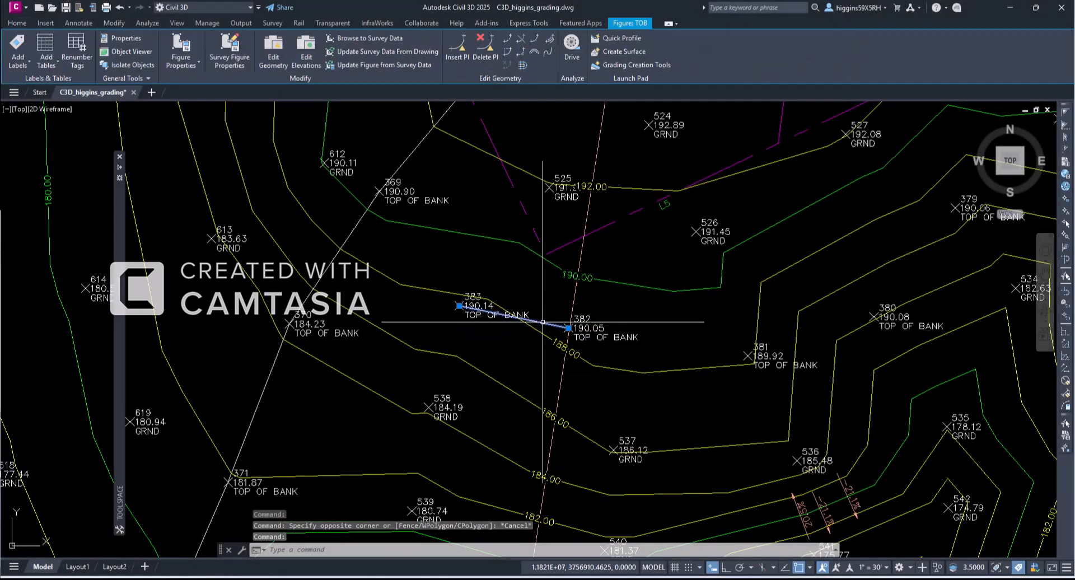
key(Delete)
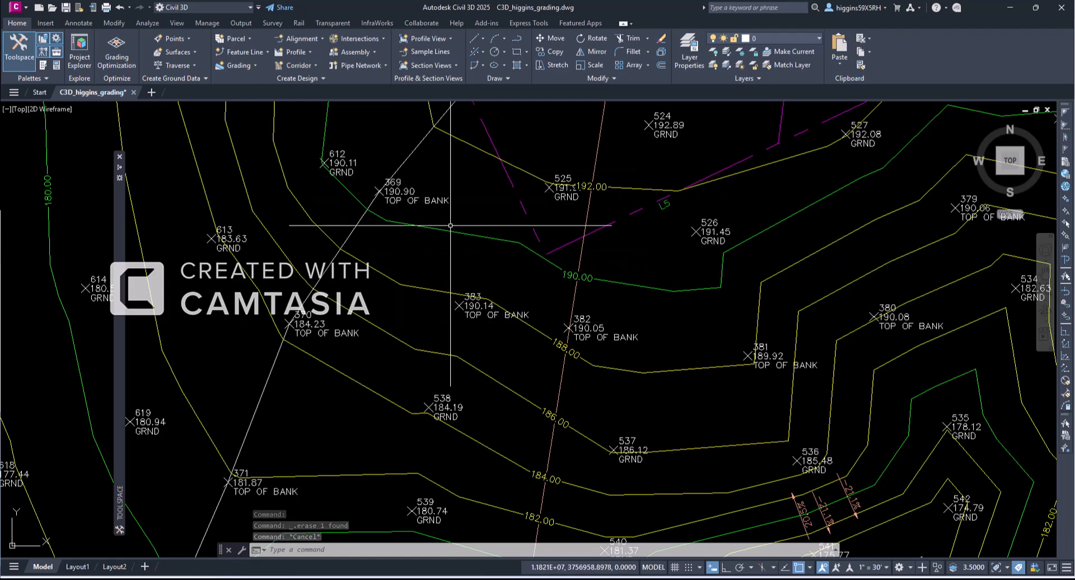
key(Escape)
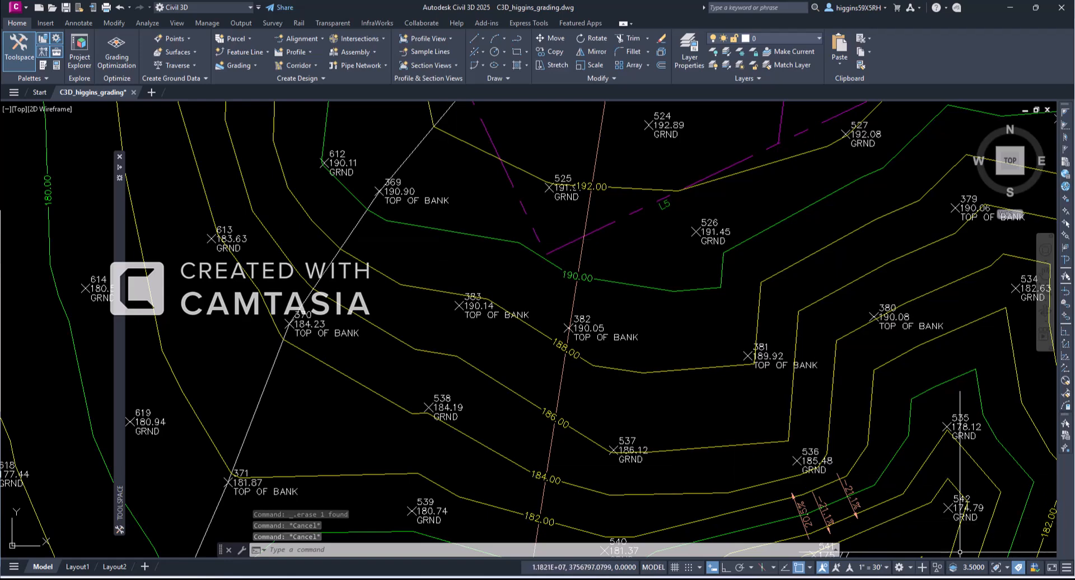
- Start a polyline at the node of top-of-bank point 369 and run it through points 383, 382, 381 and 380
click(809, 567)
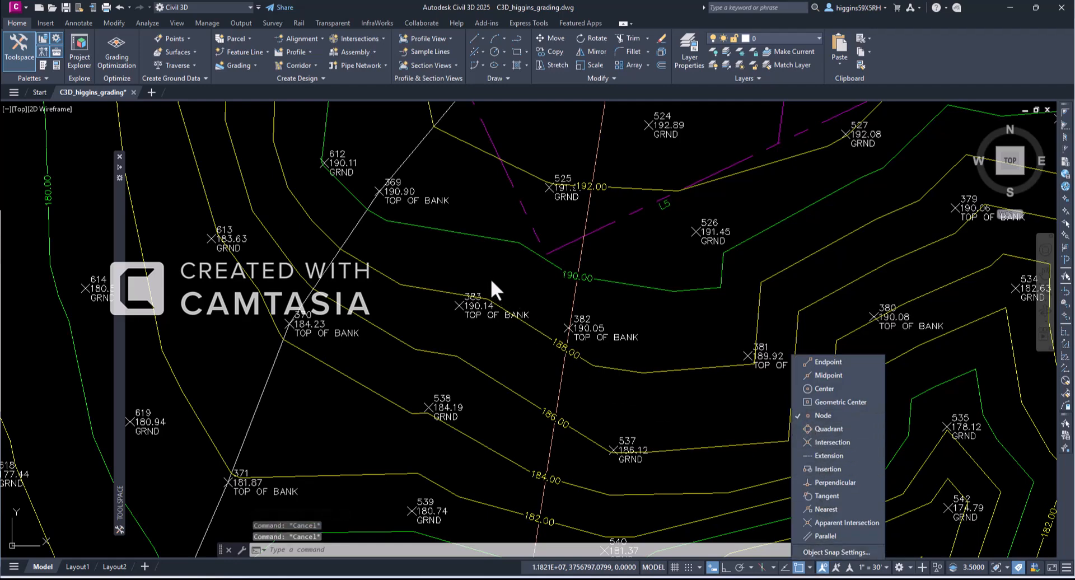
text(pl)
key(Return)
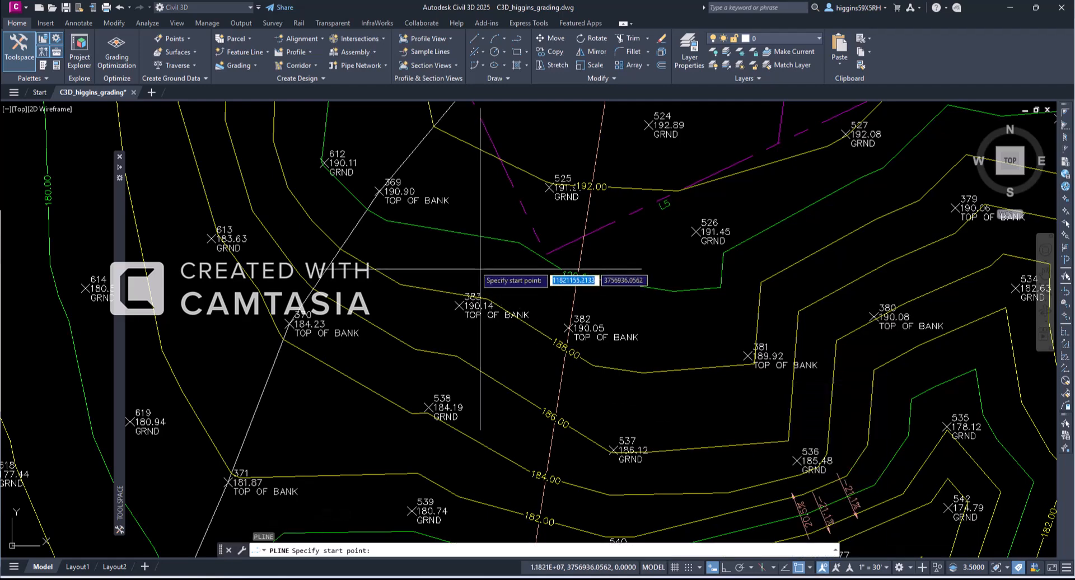
click(377, 191)
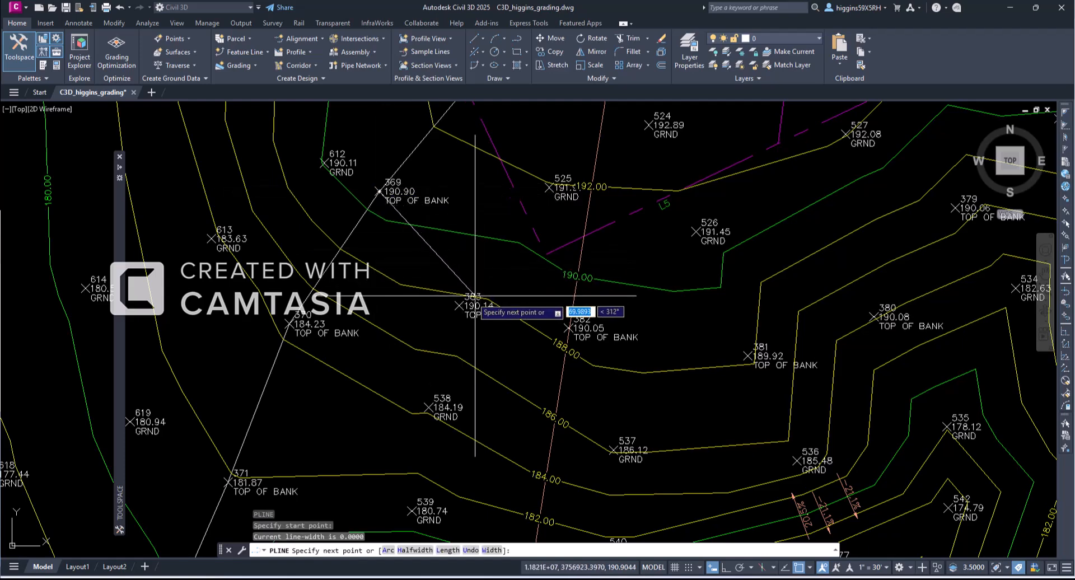
click(458, 305)
click(568, 328)
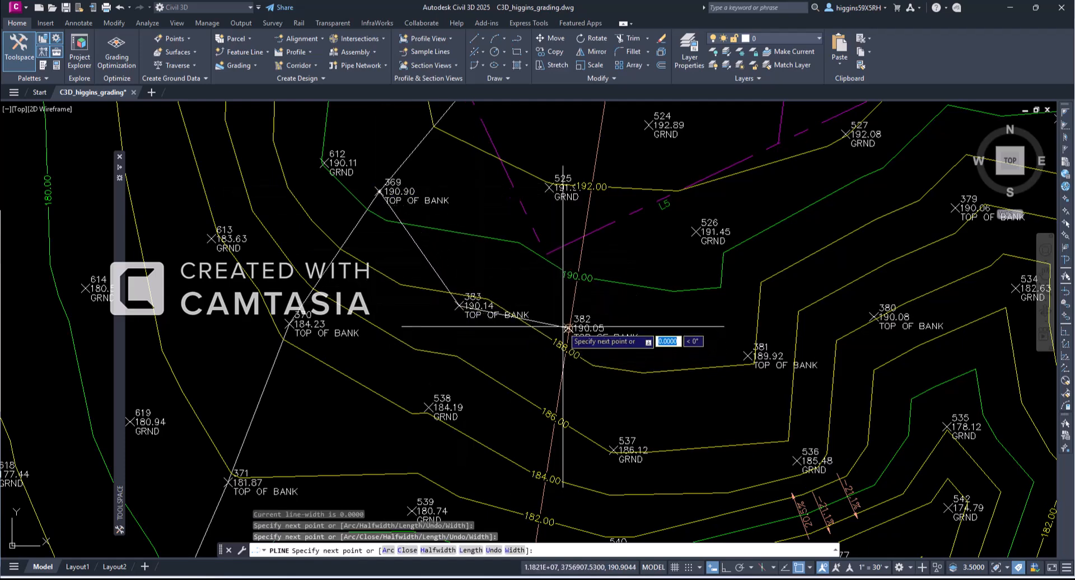
click(749, 354)
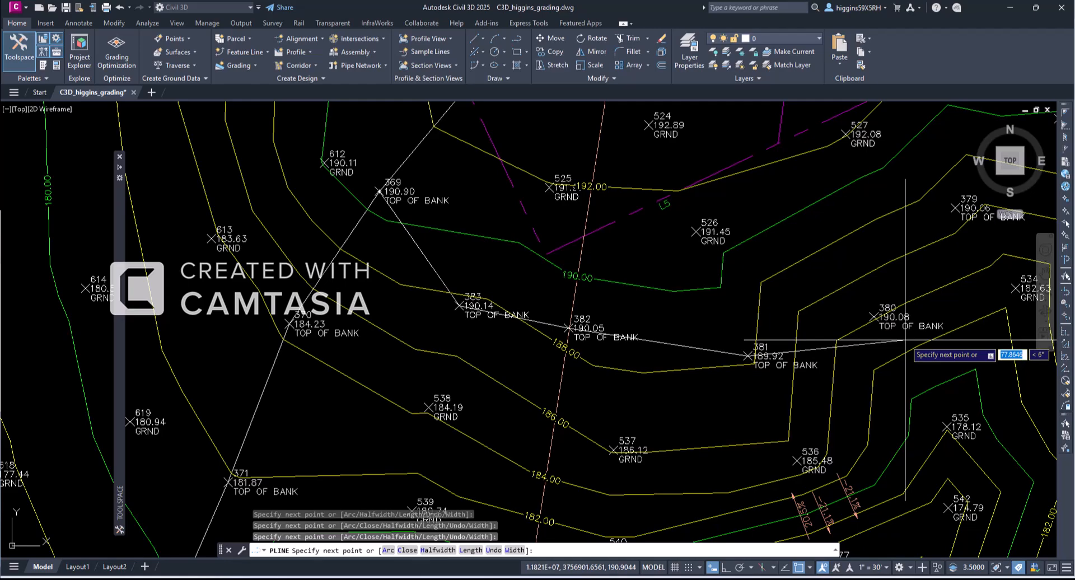
click(871, 315)
- Continue the polyline through top-of-bank points 379, 378, 377 and 376, and end it there
middle_drag(934, 275, 748, 390)
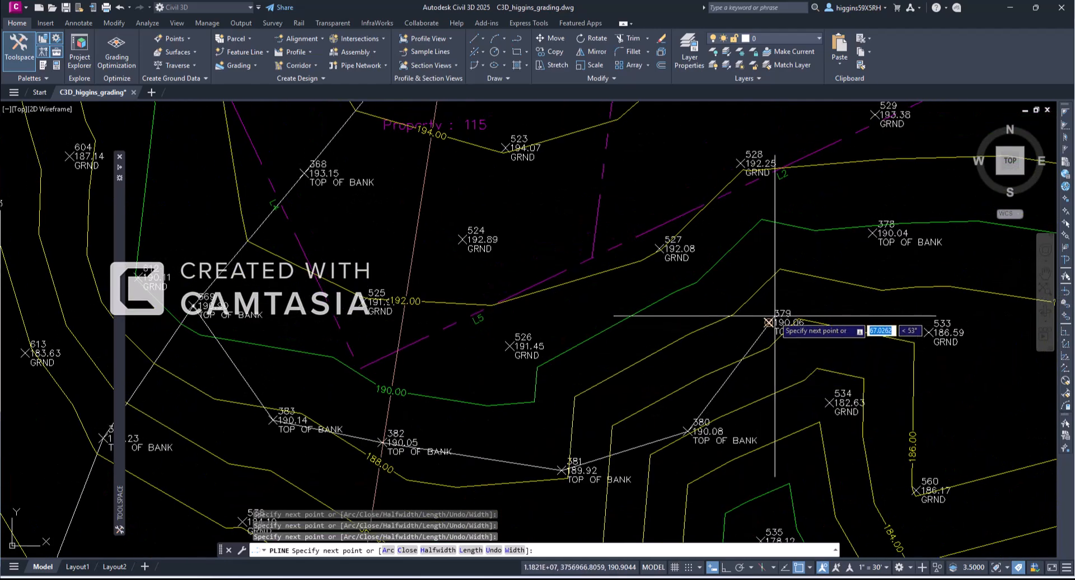
click(773, 316)
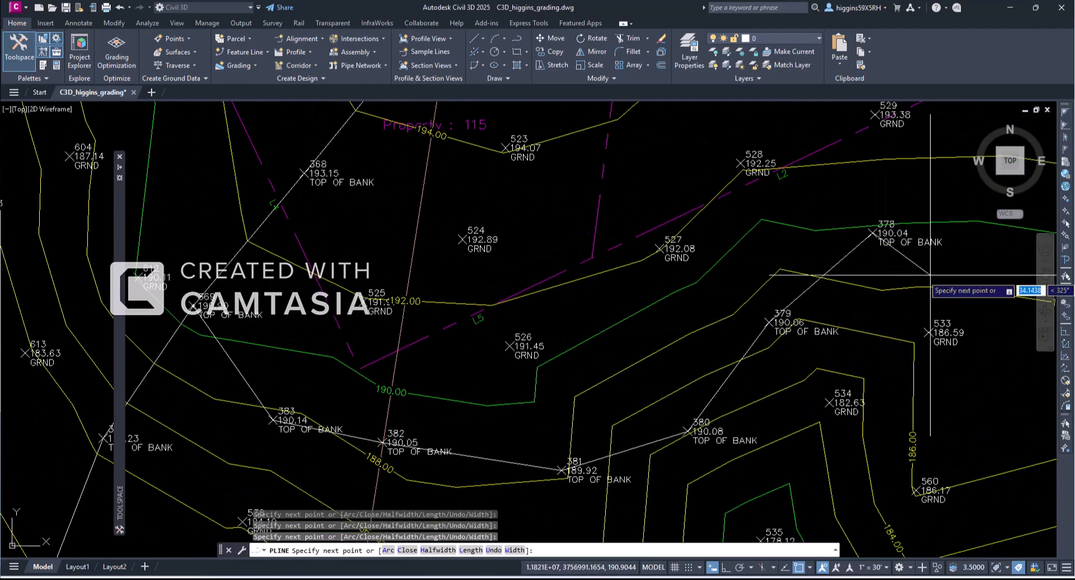
middle_drag(930, 278, 661, 375)
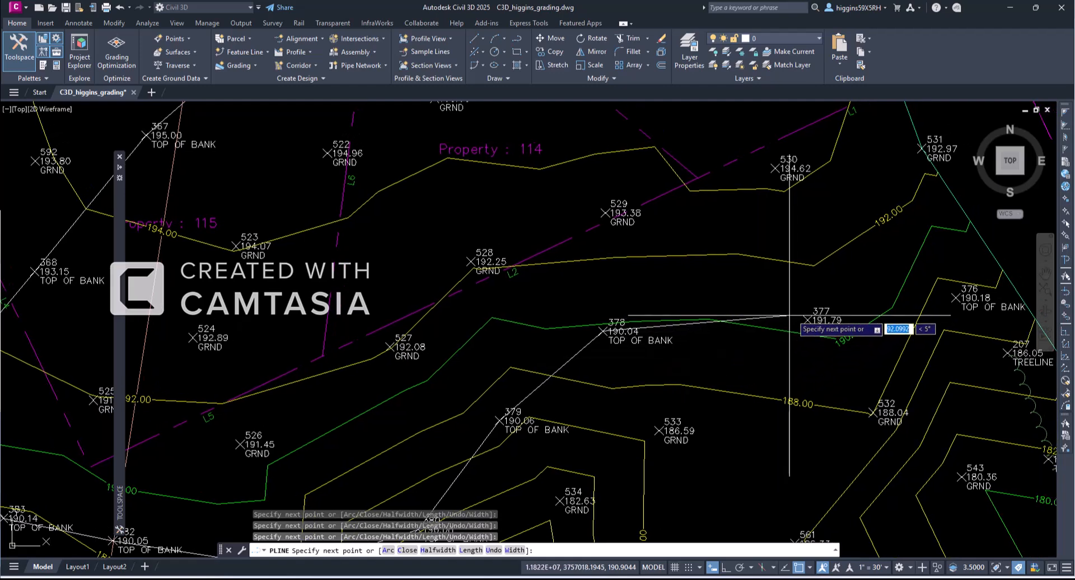
click(806, 320)
middle_drag(871, 421, 714, 448)
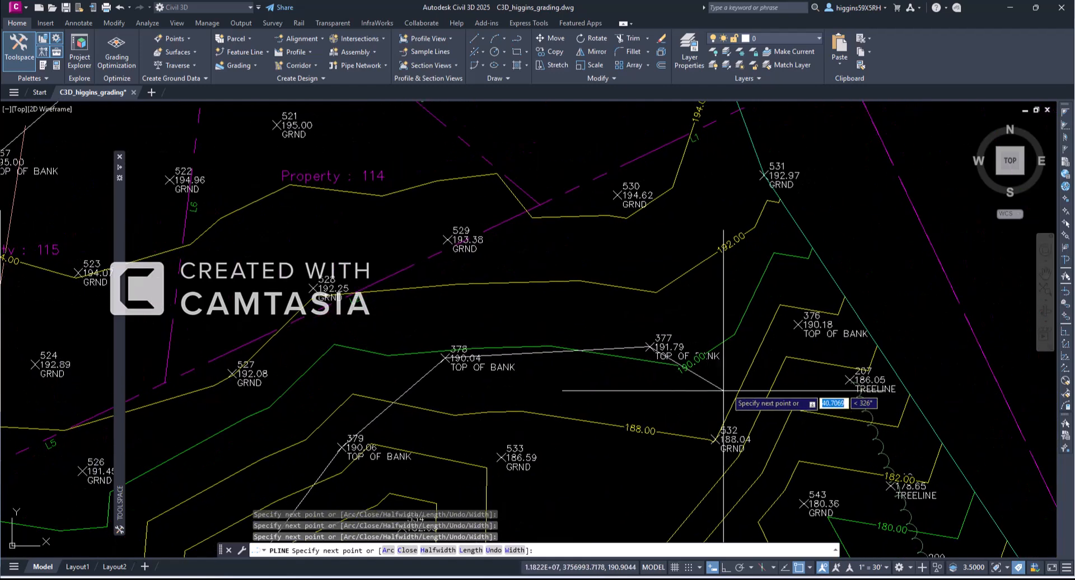
click(799, 330)
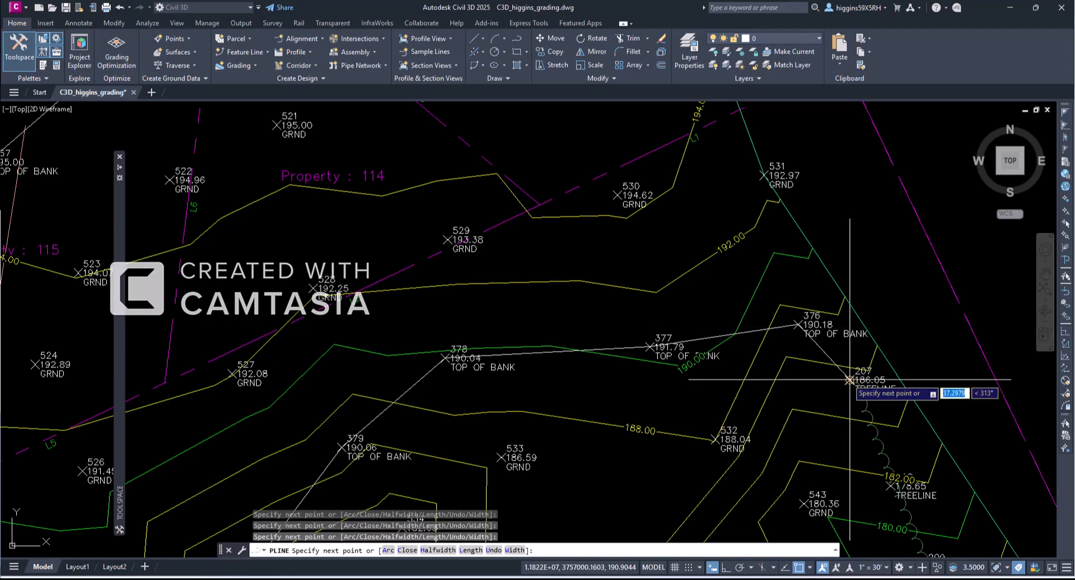
key(Escape)
- Examine the course of the new polyline along the top-of-bank points between 369 and 376
scroll(645, 347, down, 9)
middle_drag(472, 424, 890, 357)
middle_drag(988, 266, 673, 347)
key(Escape)
scroll(673, 346, up, 3)
scroll(552, 375, up, 5)
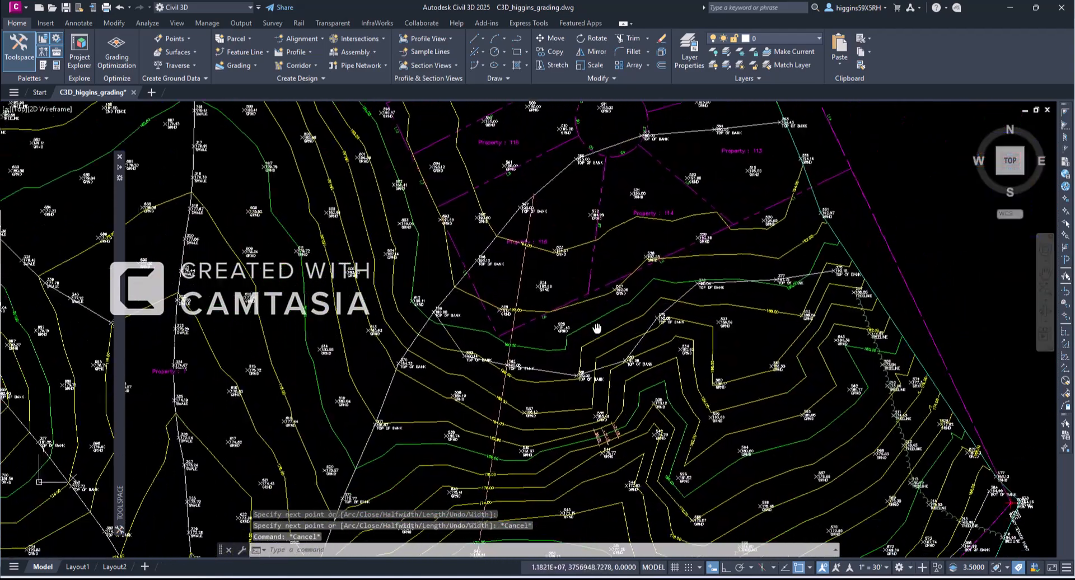
key(Escape)
key(Escape)
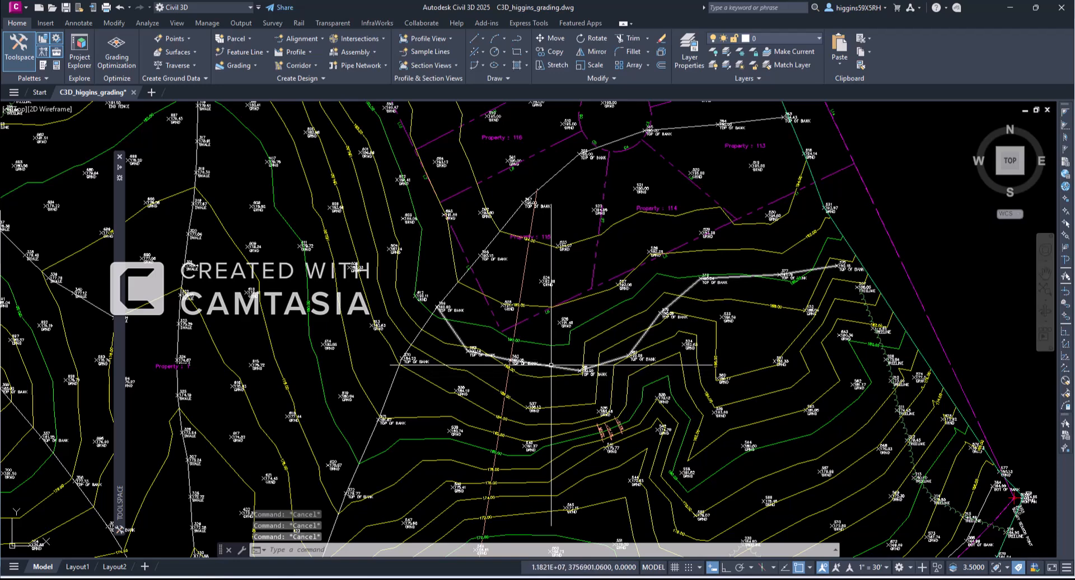
click(552, 365)
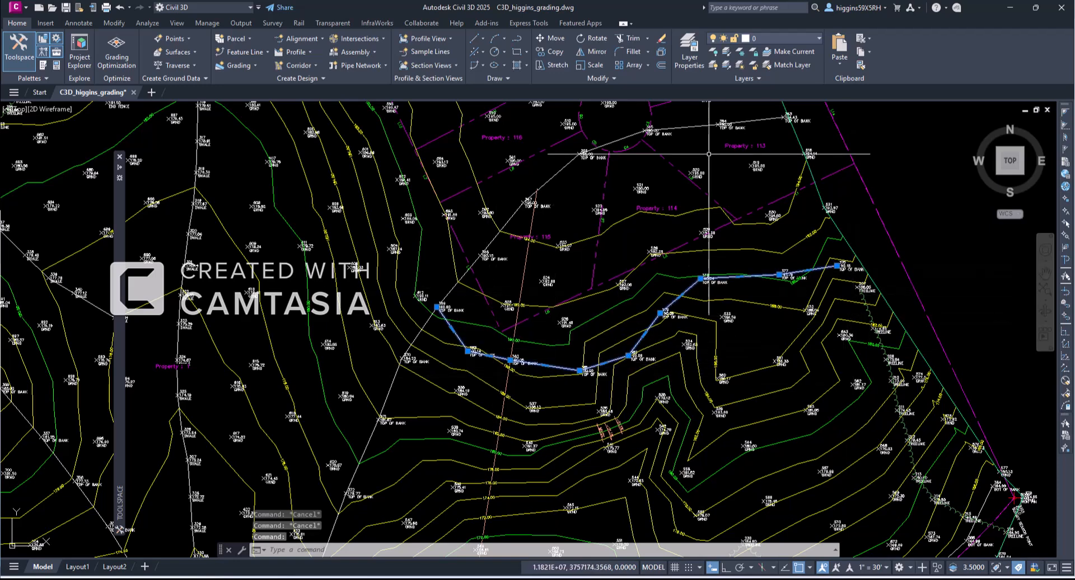
key(Escape)
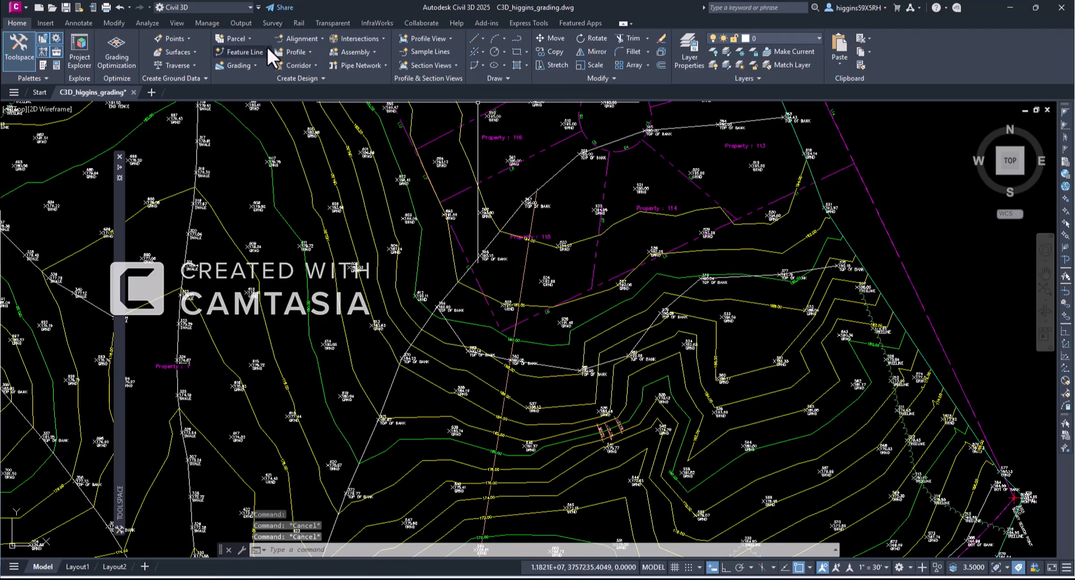
- Convert the top-of-bank polyline to a Basic Feature Line in site Development on layer C-TOPO-FEAT, erasing the existing entity
click(267, 48)
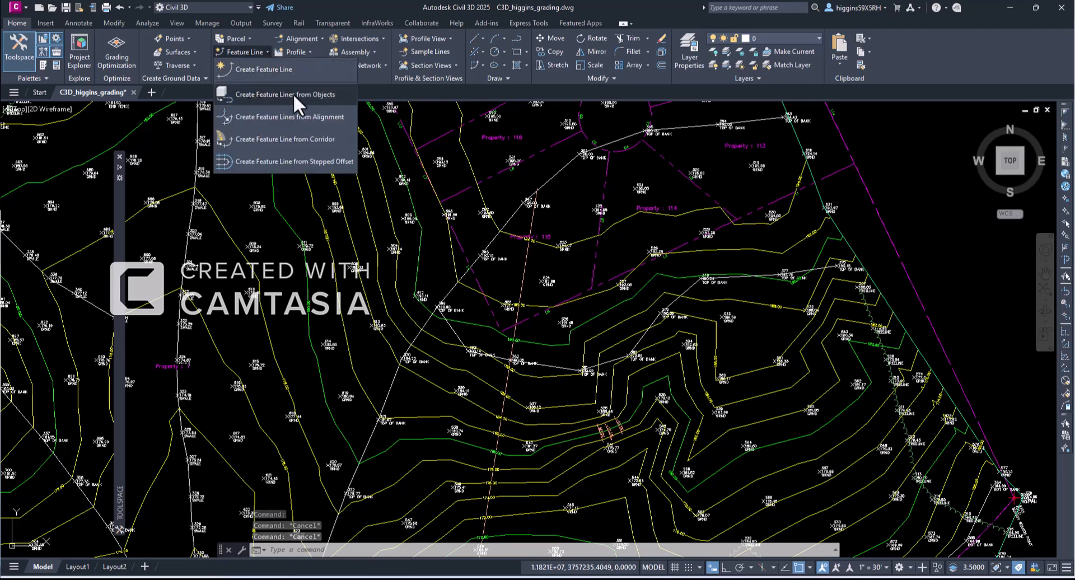
click(294, 93)
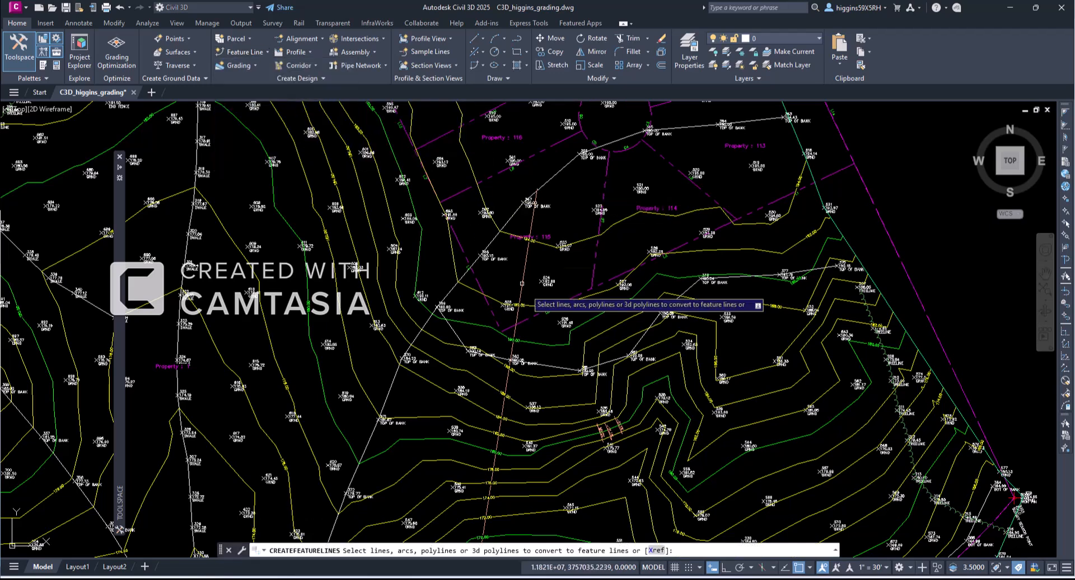
click(556, 367)
right_click(556, 368)
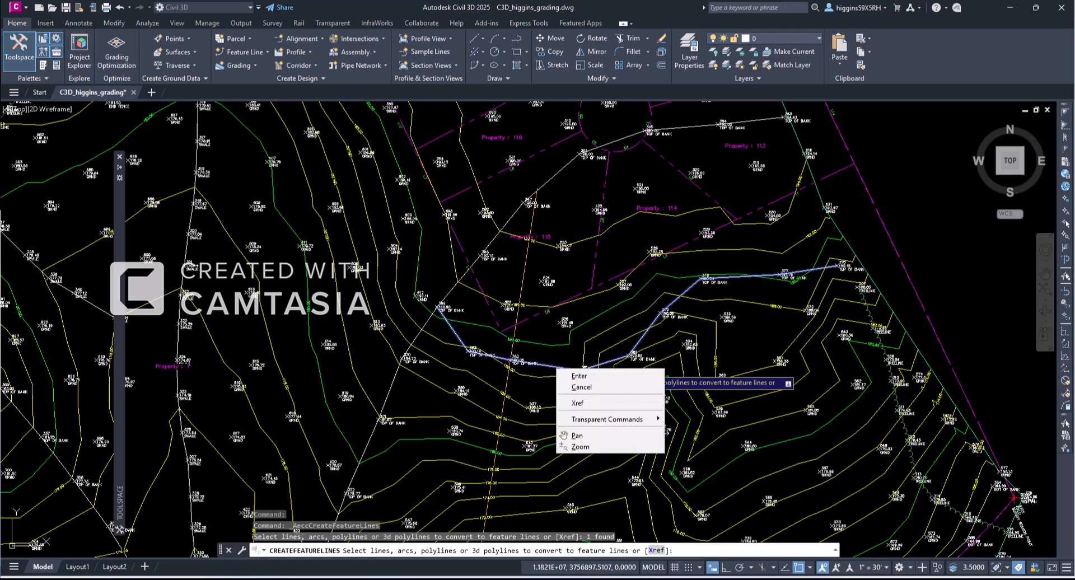
click(580, 377)
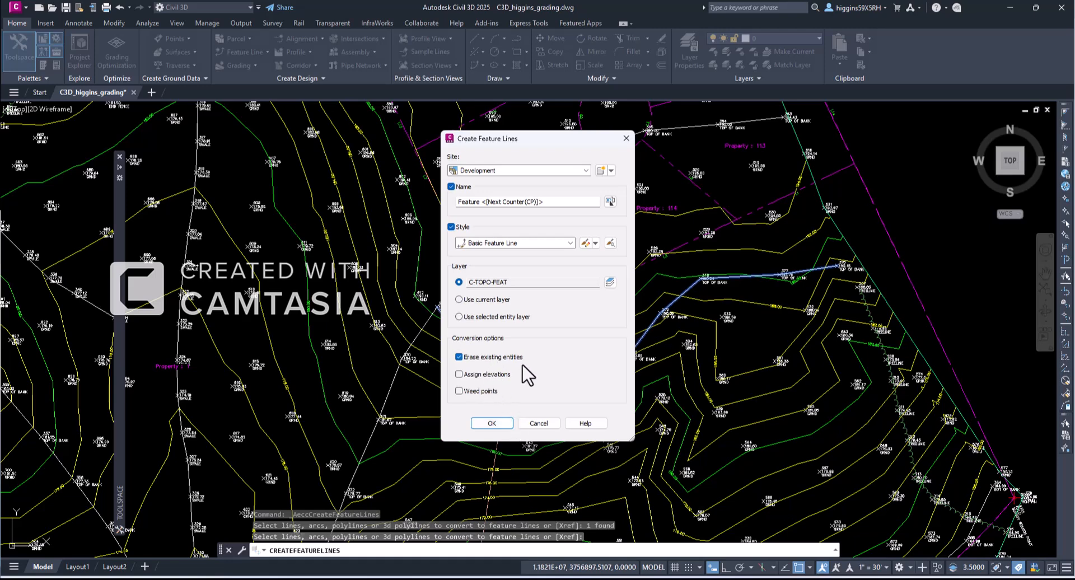
click(504, 427)
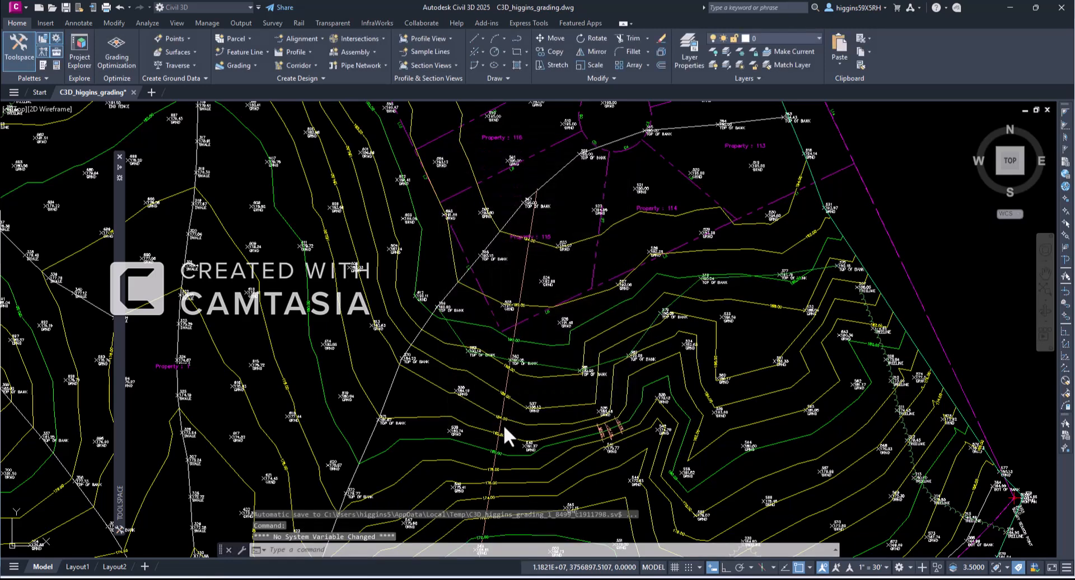
key(Escape)
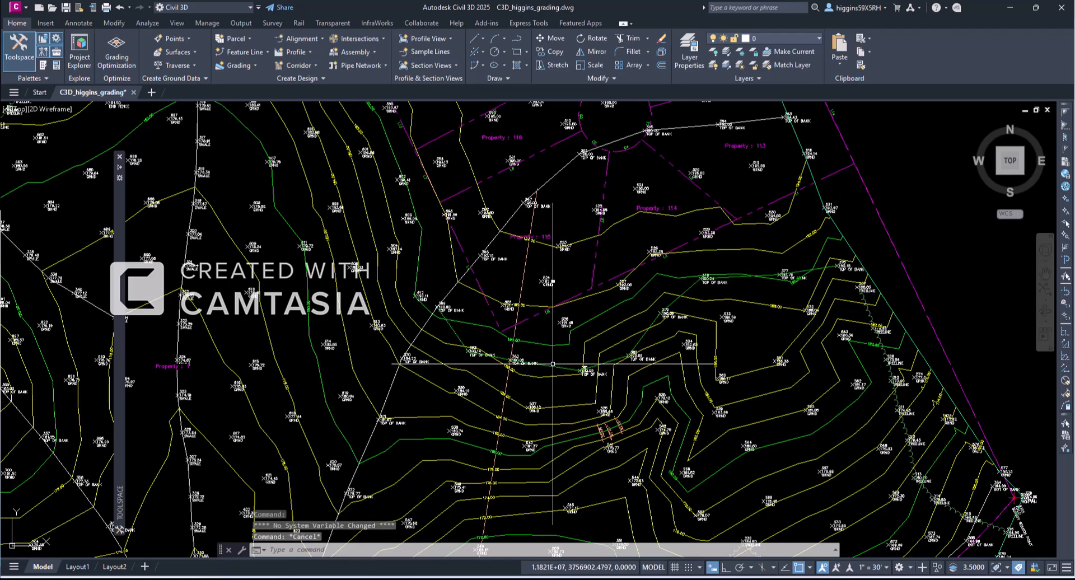
click(547, 367)
key(Escape)
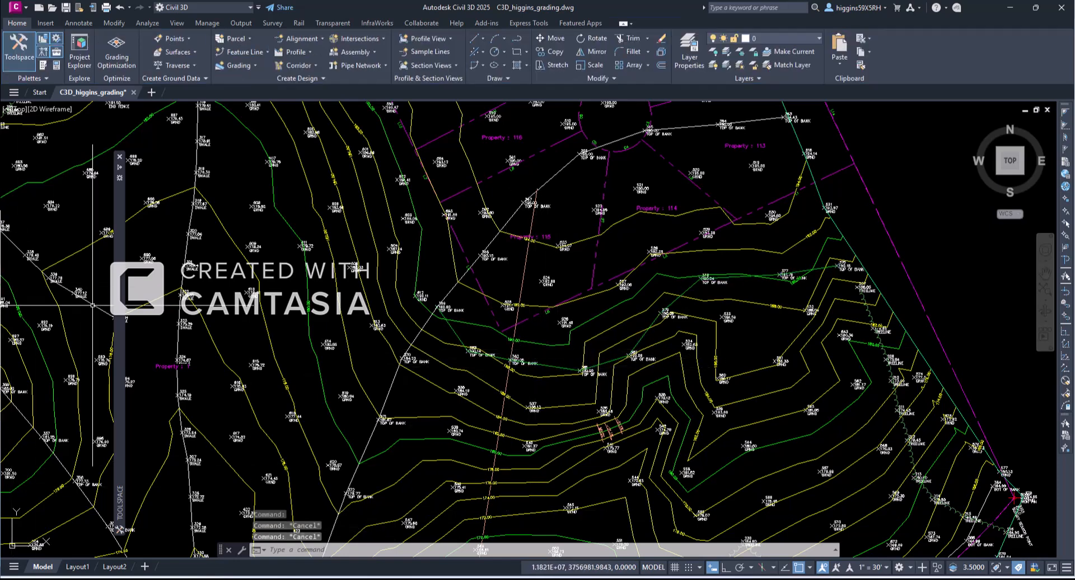
- Add the top-of-bank feature line to the EG surface as a Standard breakline with the description Top of Bank
mouse_move(118, 316)
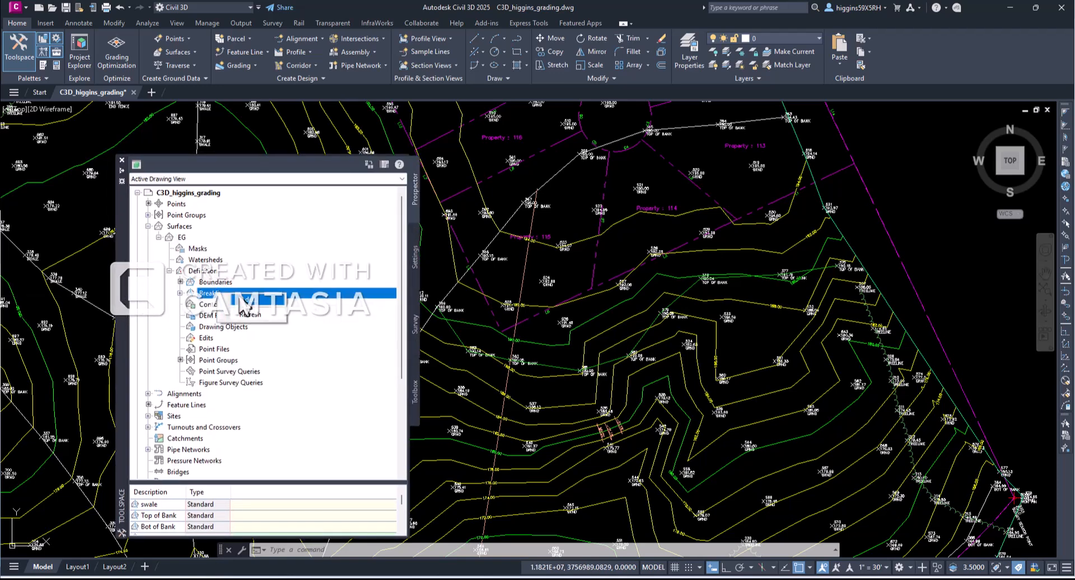
click(242, 302)
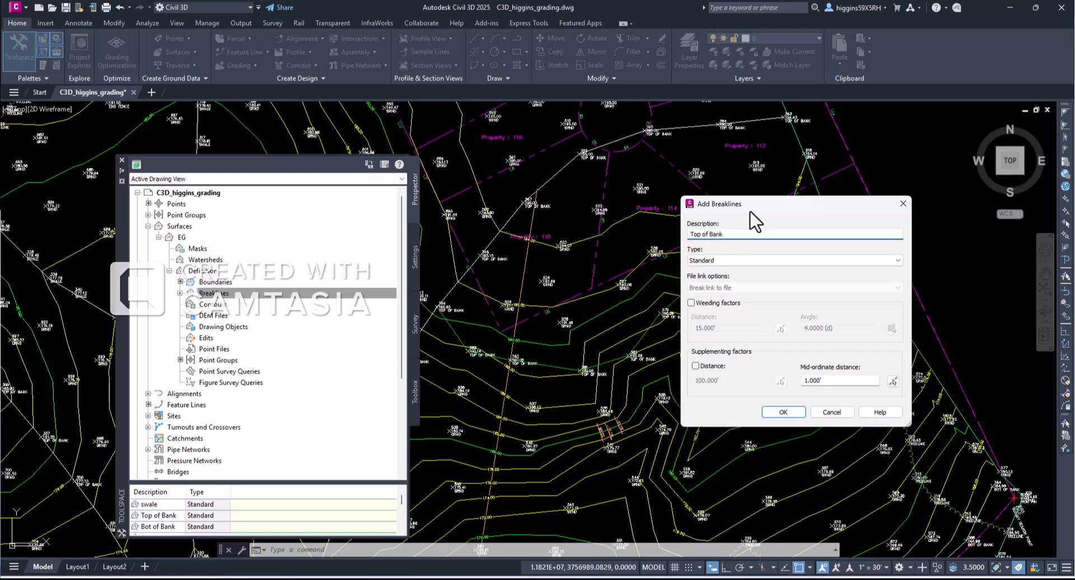
click(783, 413)
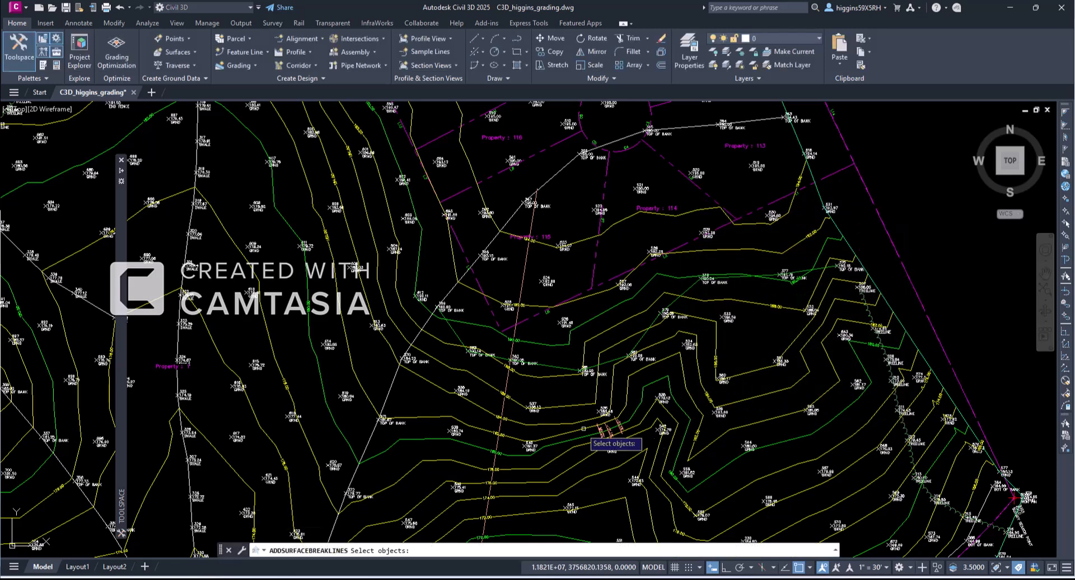
click(546, 365)
key(Return)
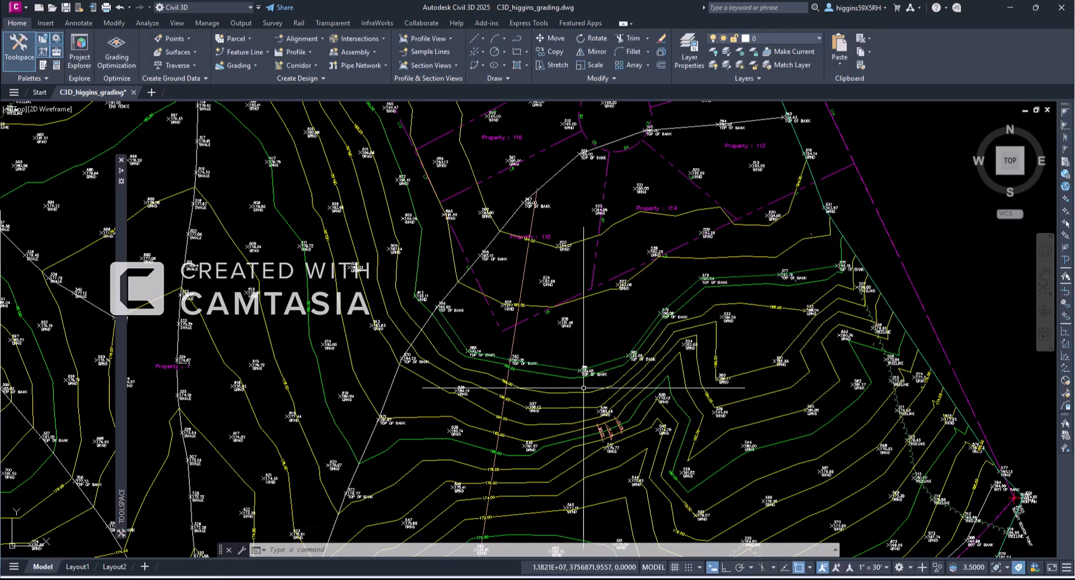
- Examine the EG contours along the top-of-bank breakline, across the slope below it and in the wooded area northwest of it
scroll(474, 352, up, 2)
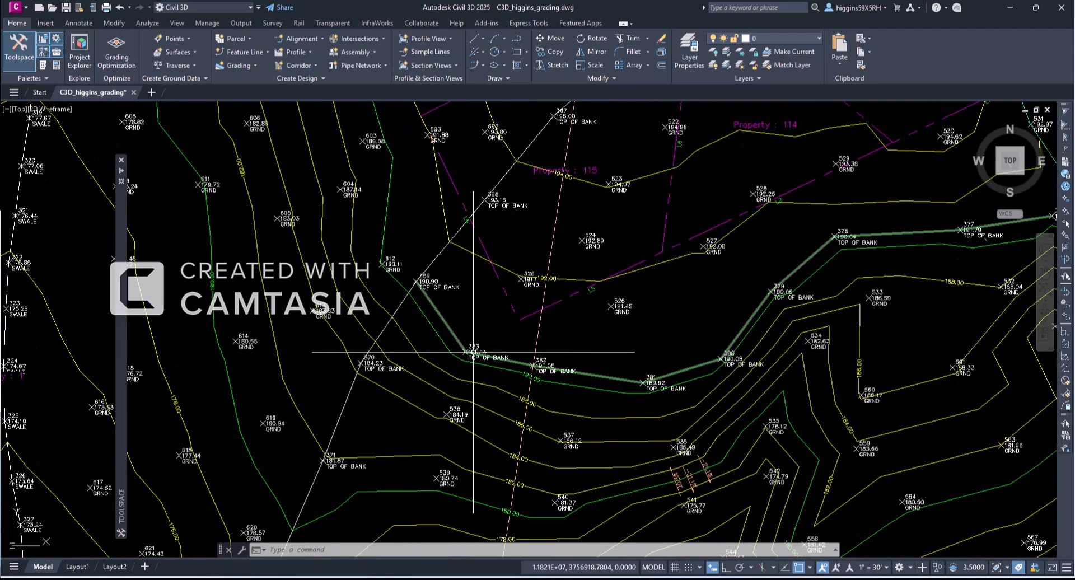
scroll(474, 353, down, 3)
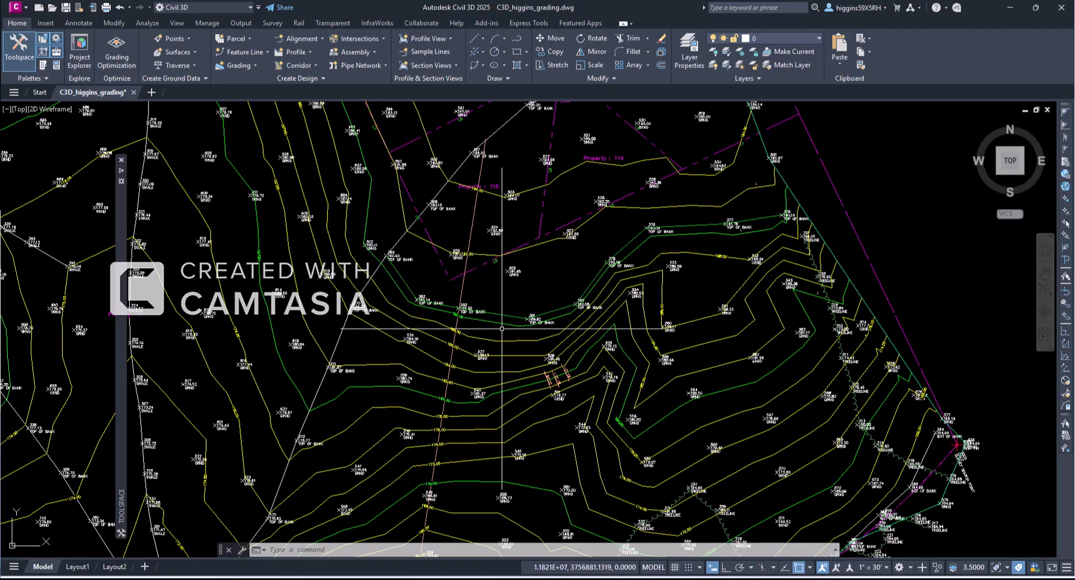
key(Escape)
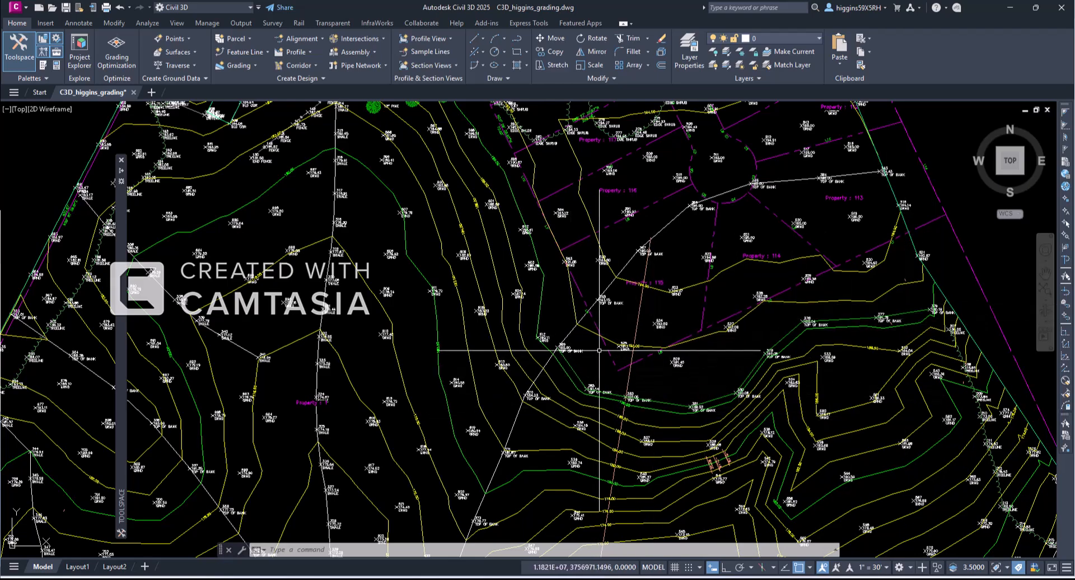
mouse_move(599, 351)
middle_down()
mouse_move(653, 401)
mouse_move(791, 478)
middle_up()
middle_drag(499, 258, 544, 388)
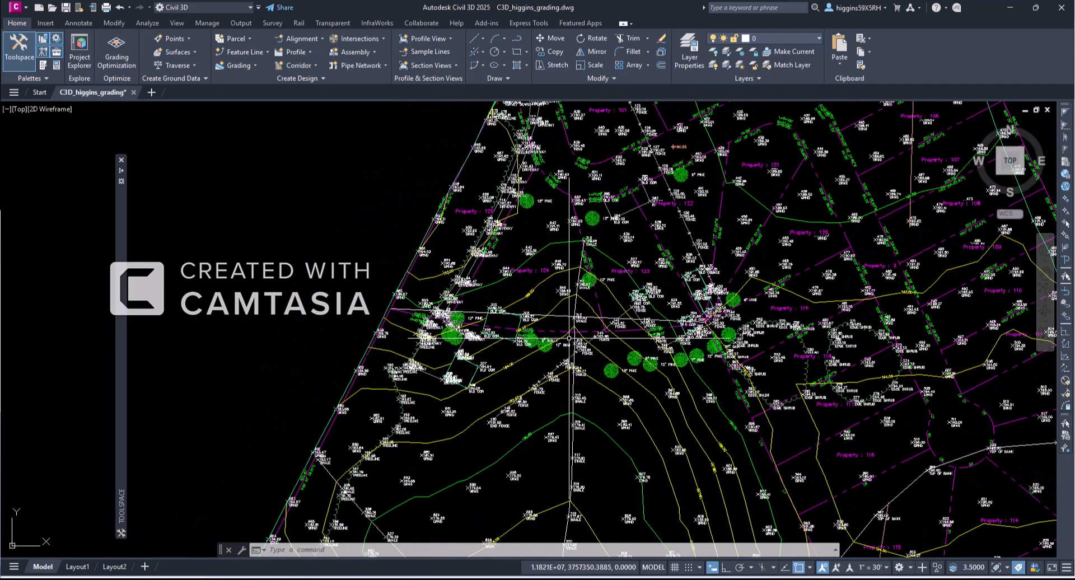
key(Escape)
key(Escape)
key(Escape)
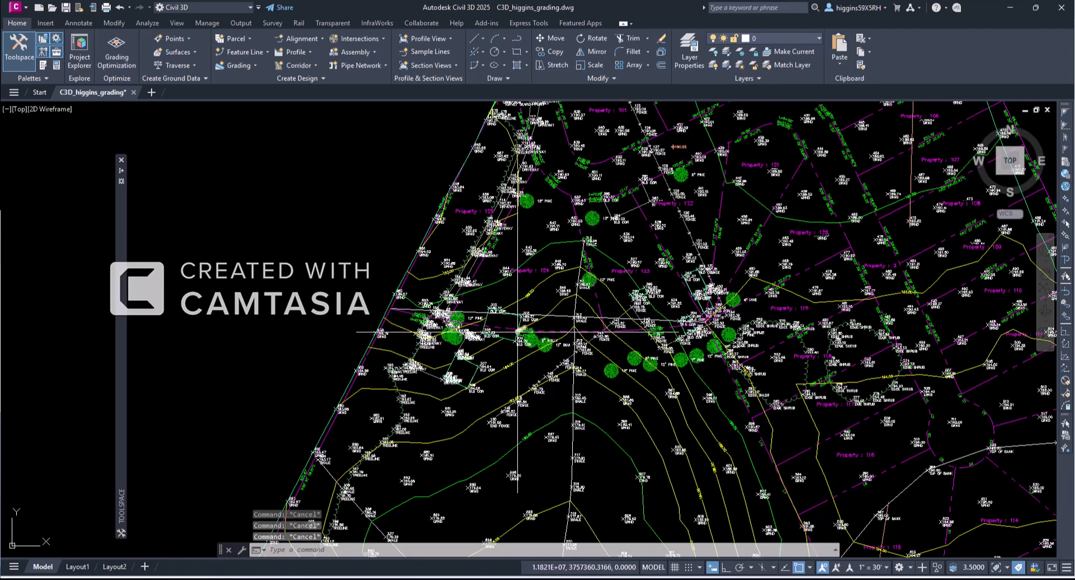
- Examine the curved parcel line south of properties 123 to 125 and both ends of the straight polyline spanning it
scroll(518, 332, down, 5)
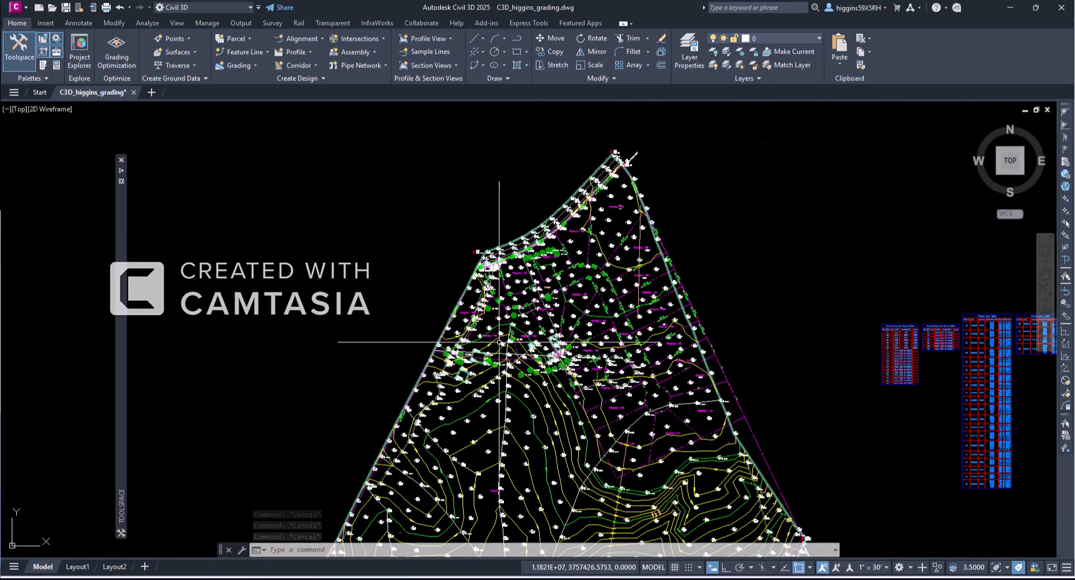
scroll(499, 341, up, 5)
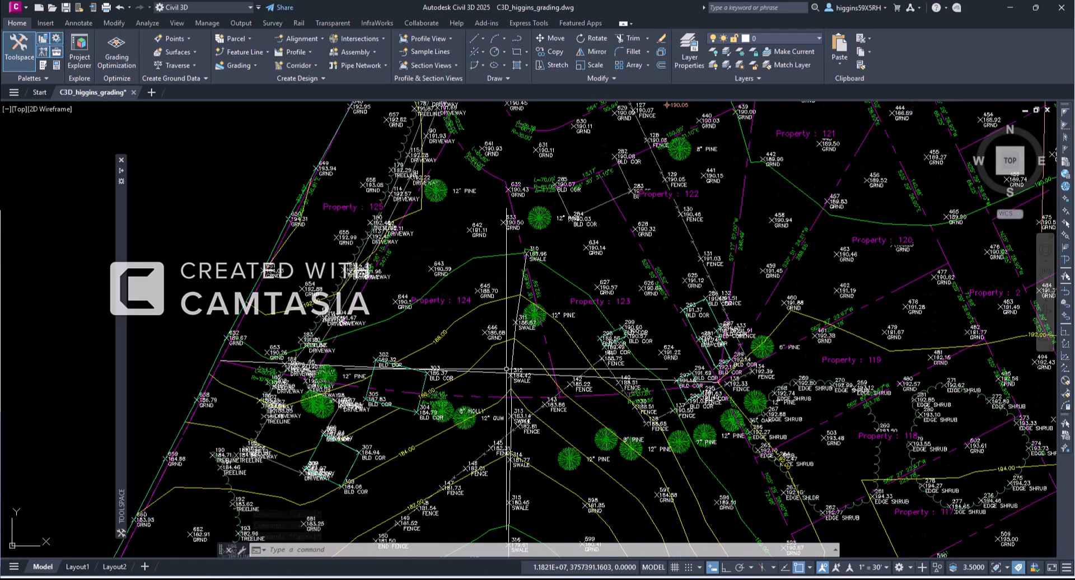
click(476, 398)
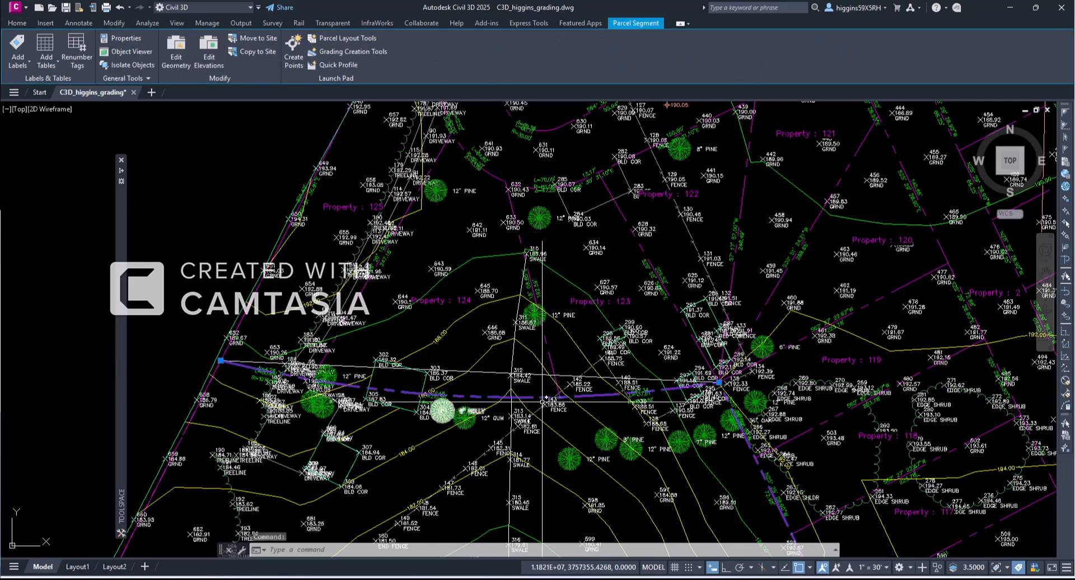
key(Escape)
key(Escape)
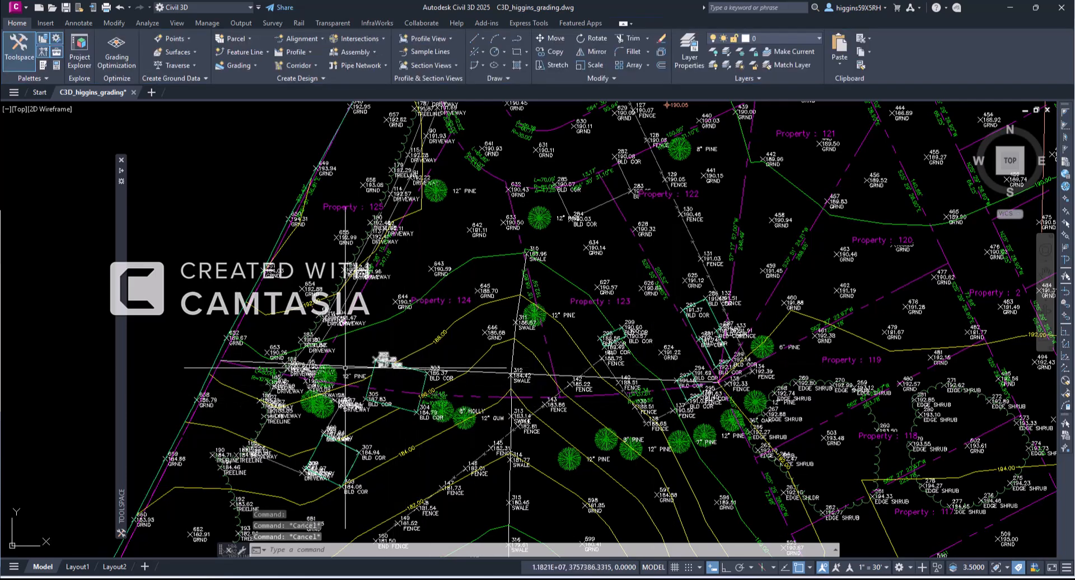
click(342, 367)
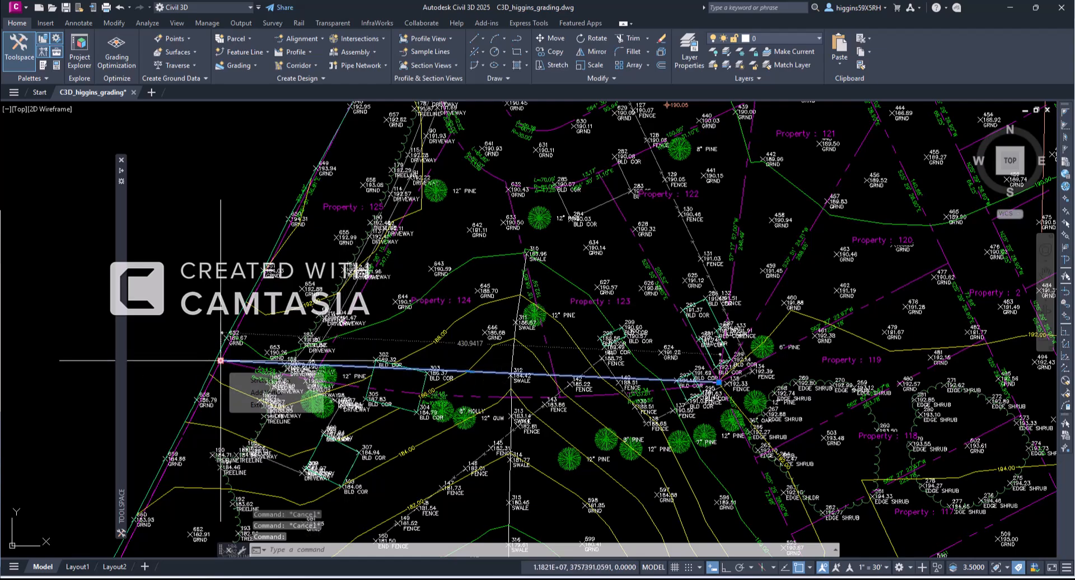
mouse_move(222, 361)
scroll(224, 361, up, 8)
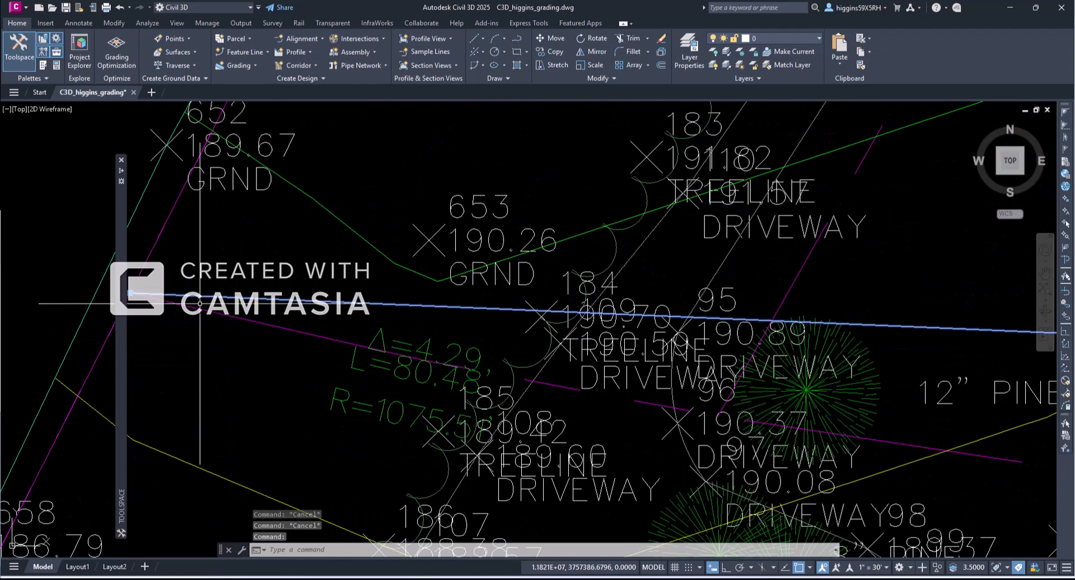
scroll(188, 292, down, 8)
middle_drag(668, 306, 591, 332)
scroll(592, 333, up, 8)
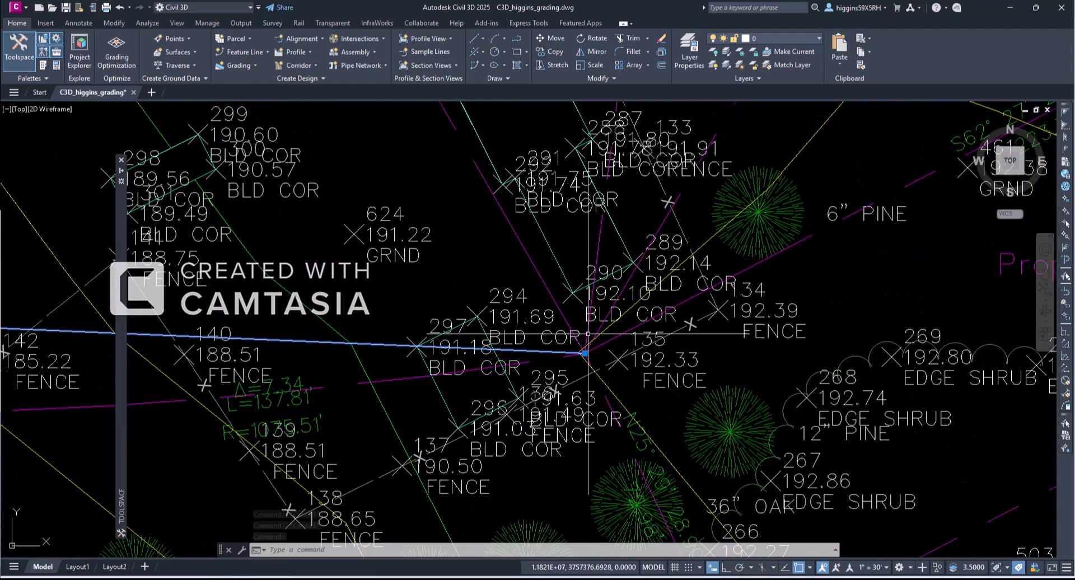
scroll(591, 352, down, 8)
key(Escape)
key(Escape)
scroll(466, 351, up, 7)
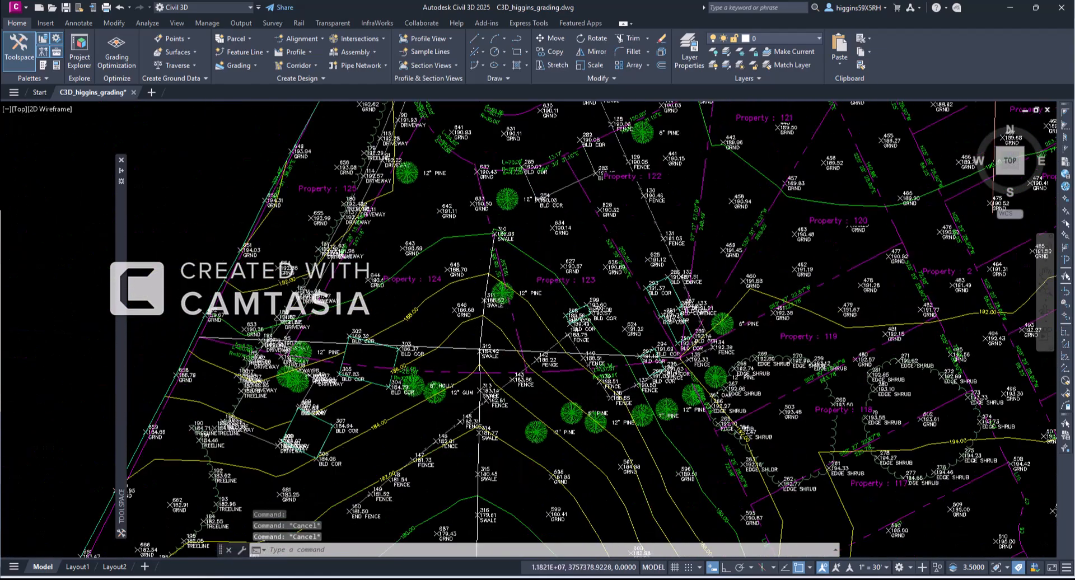
click(493, 345)
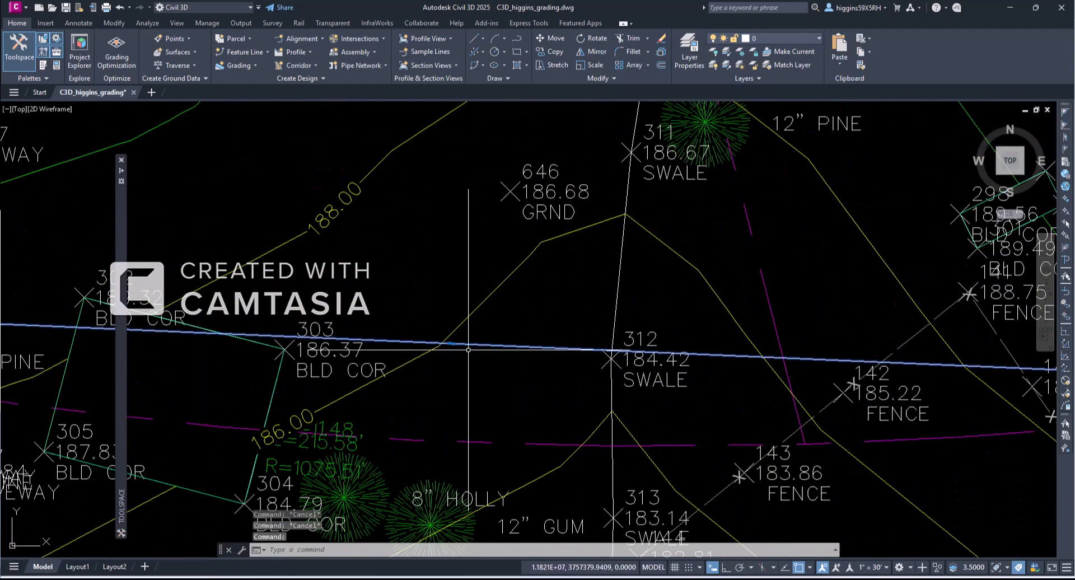
mouse_move(451, 343)
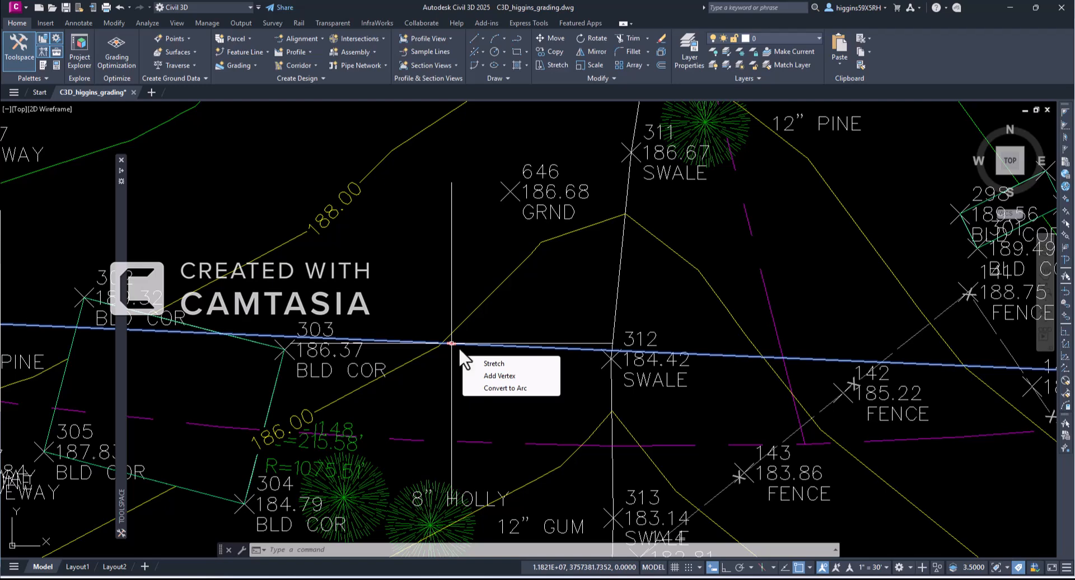
click(485, 387)
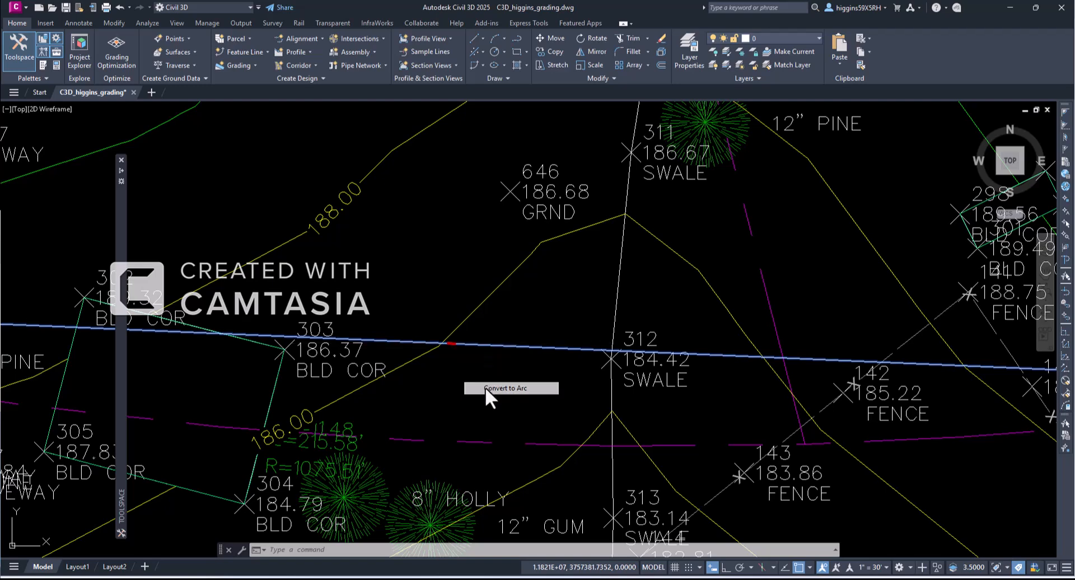
click(811, 567)
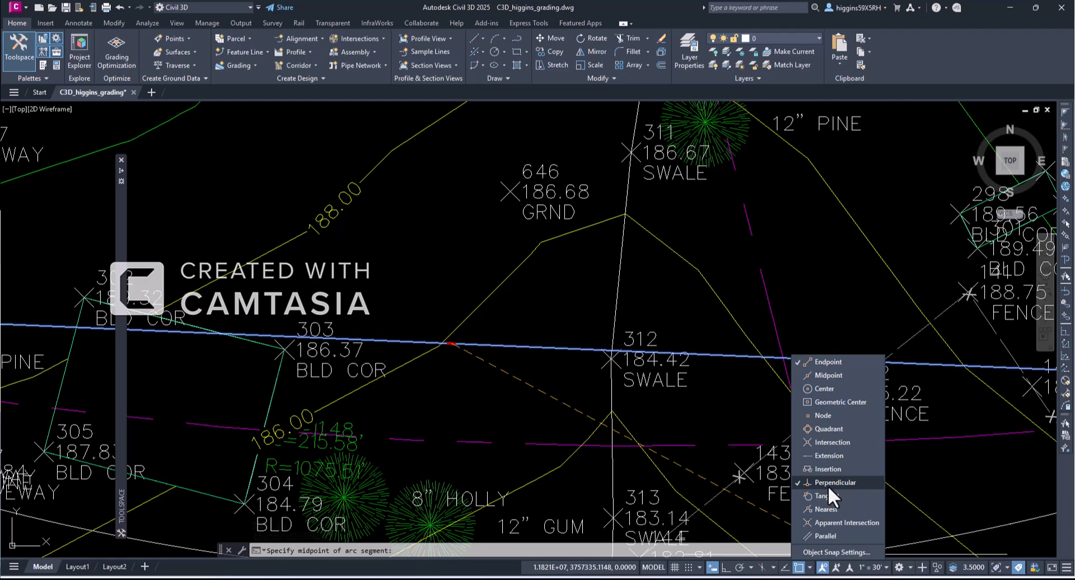
key(Escape)
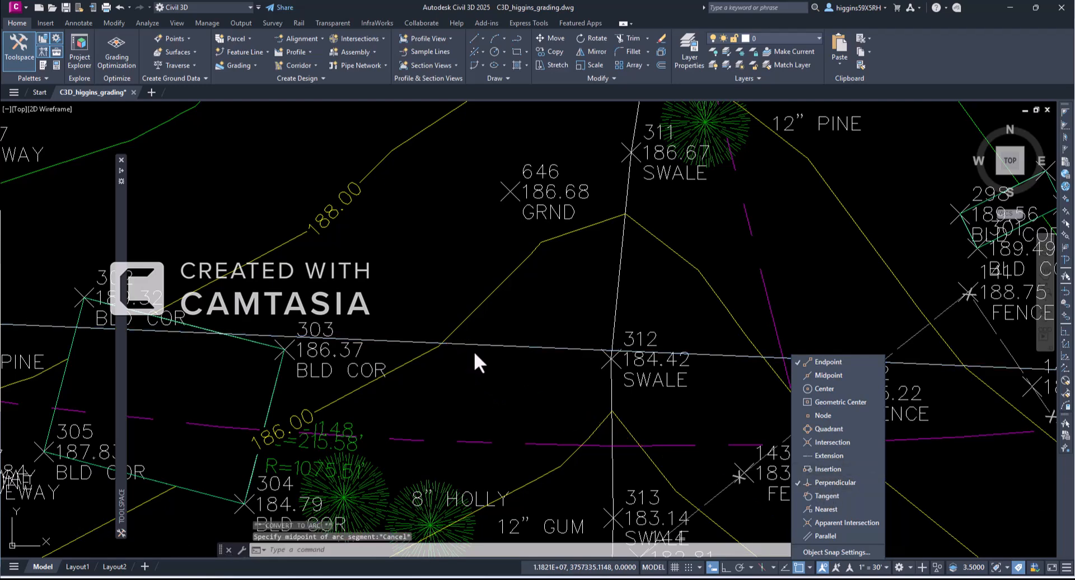
key(Escape)
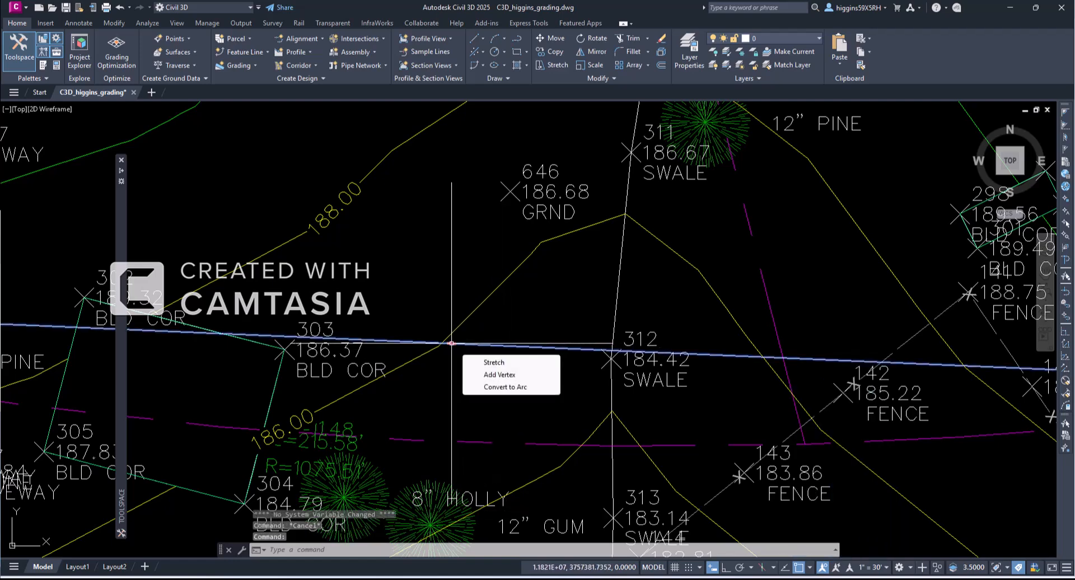
- Convert the straight polyline south of properties 123 to 125 to an arc, placing its midpoint on the curved parcel line
click(492, 387)
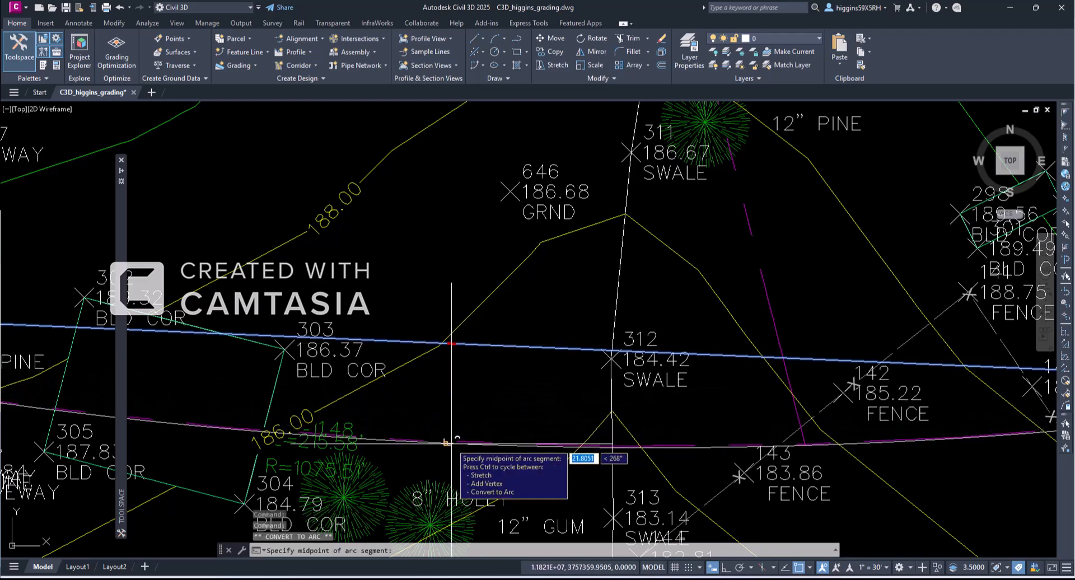
click(452, 444)
key(Escape)
key(Escape)
scroll(484, 437, down, 6)
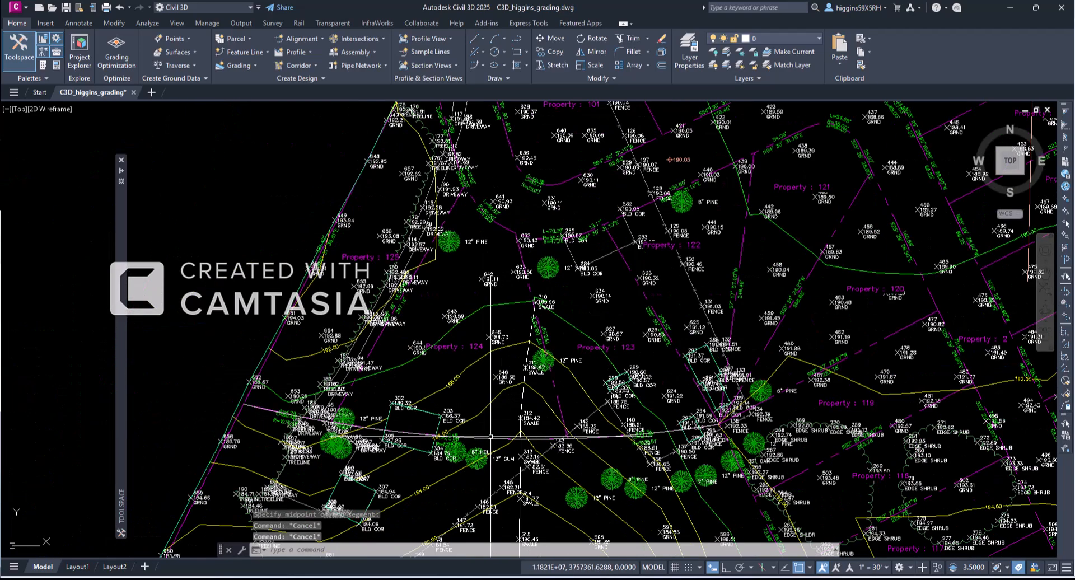
click(480, 438)
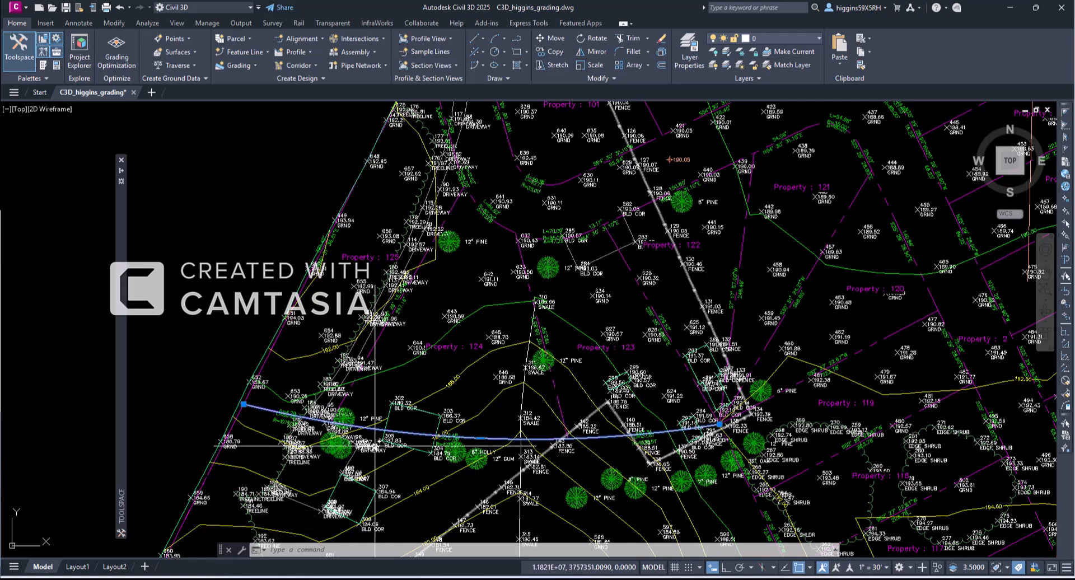
key(Escape)
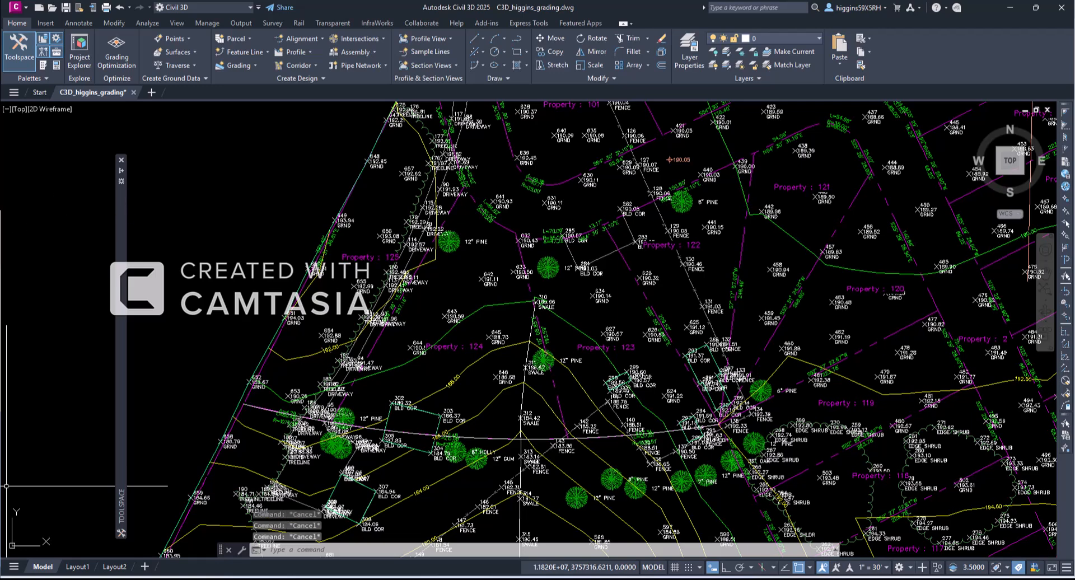
click(420, 432)
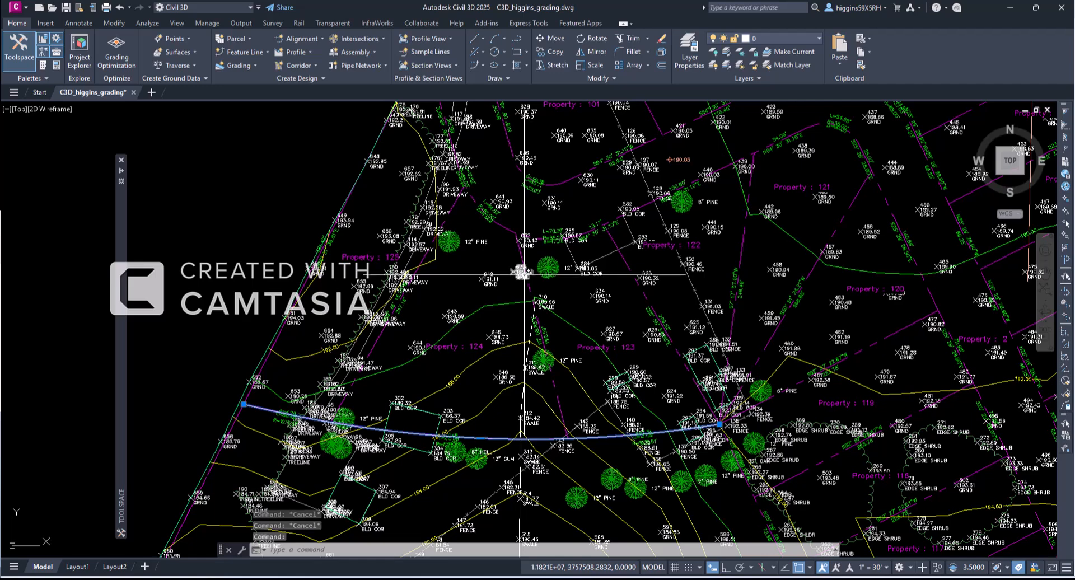
click(376, 23)
key(Escape)
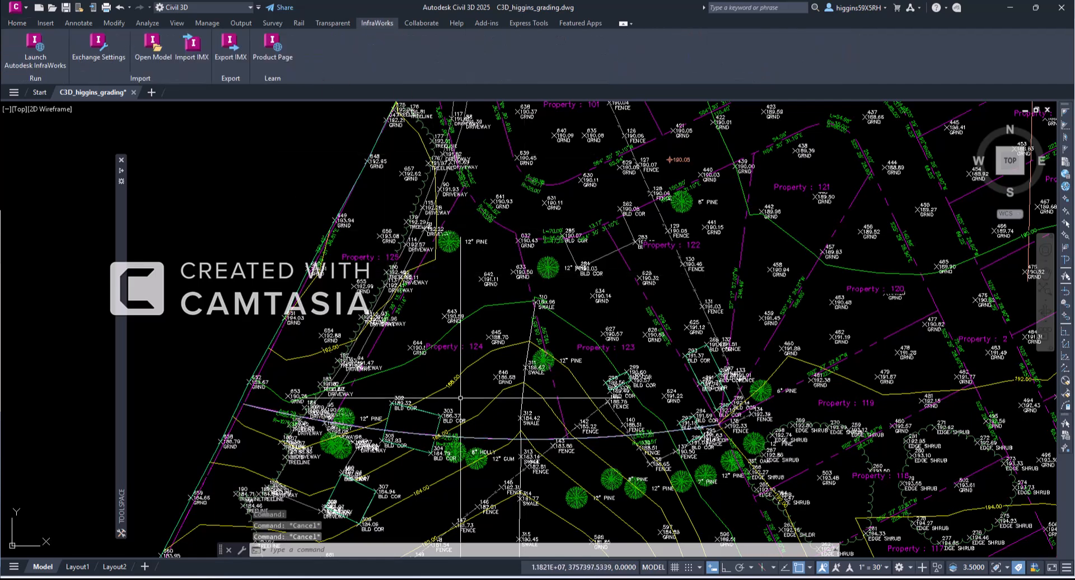
click(434, 436)
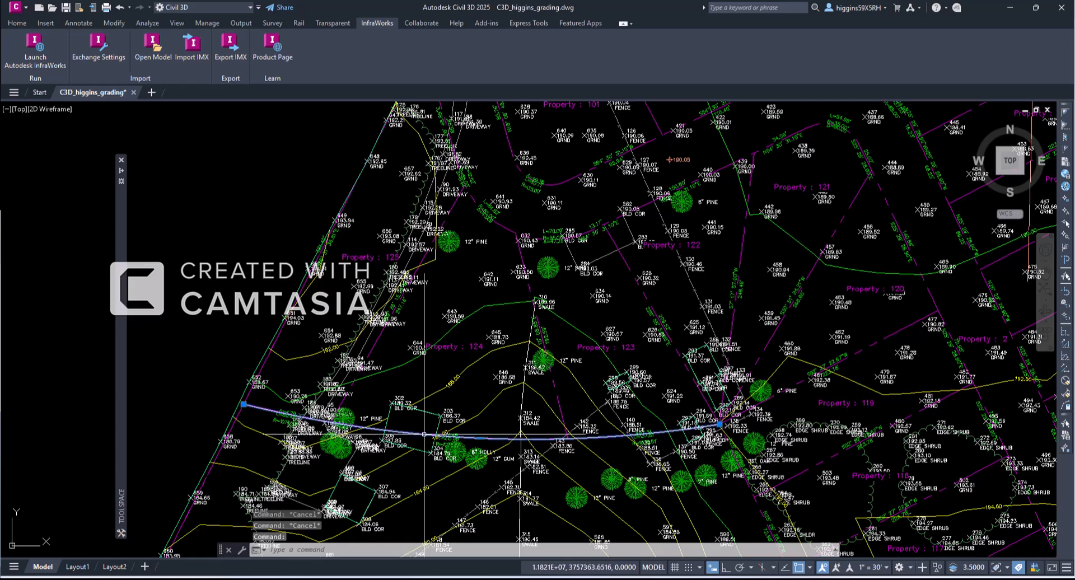
key(Escape)
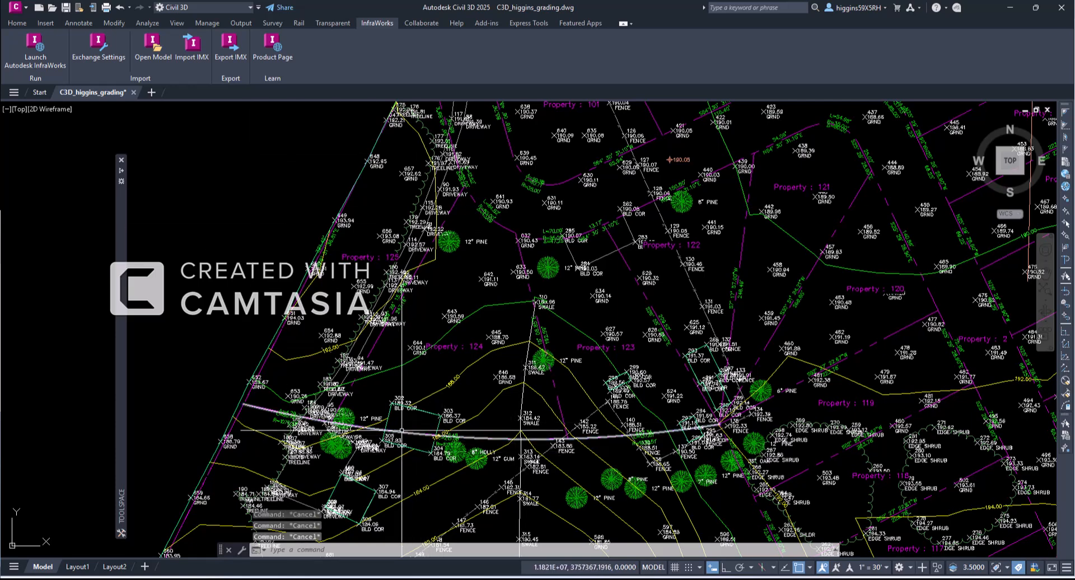
- Convert the arc polyline to a Basic Feature Line in site Development on layer C-TOPO-FEAT, erasing the existing entity without assigning elevations
click(402, 433)
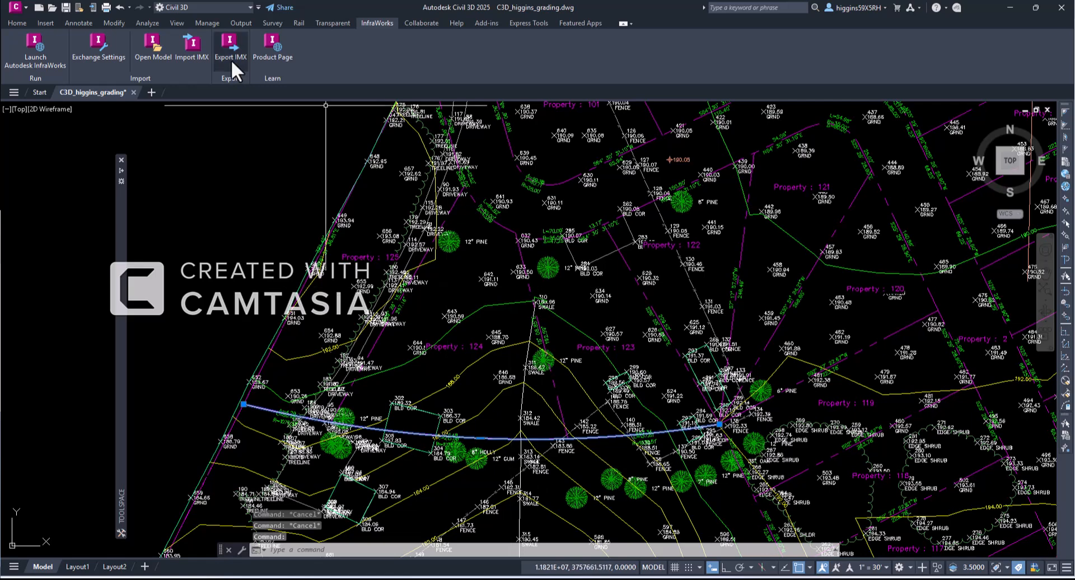
click(17, 27)
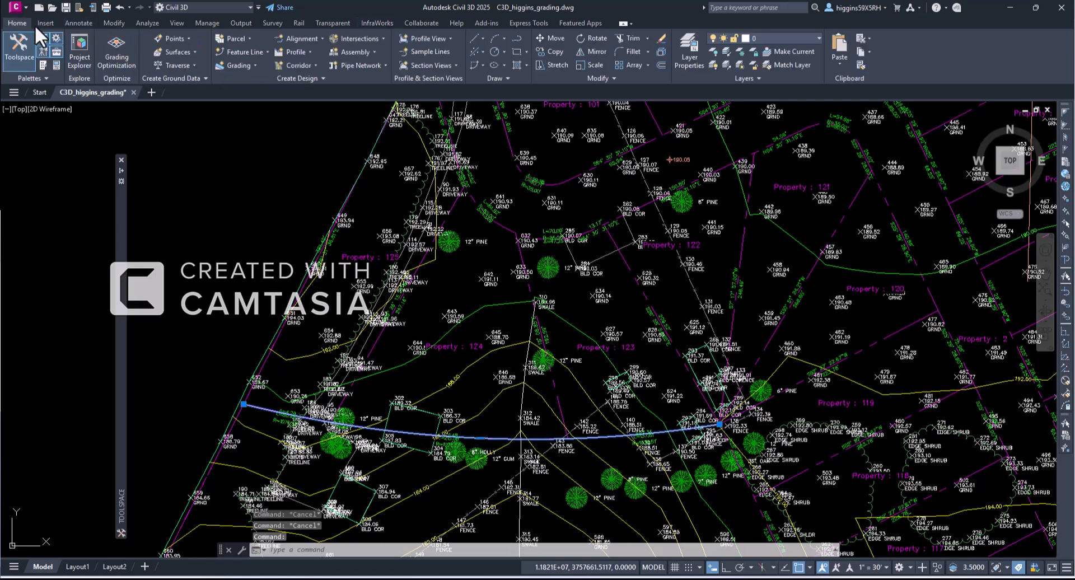
click(265, 52)
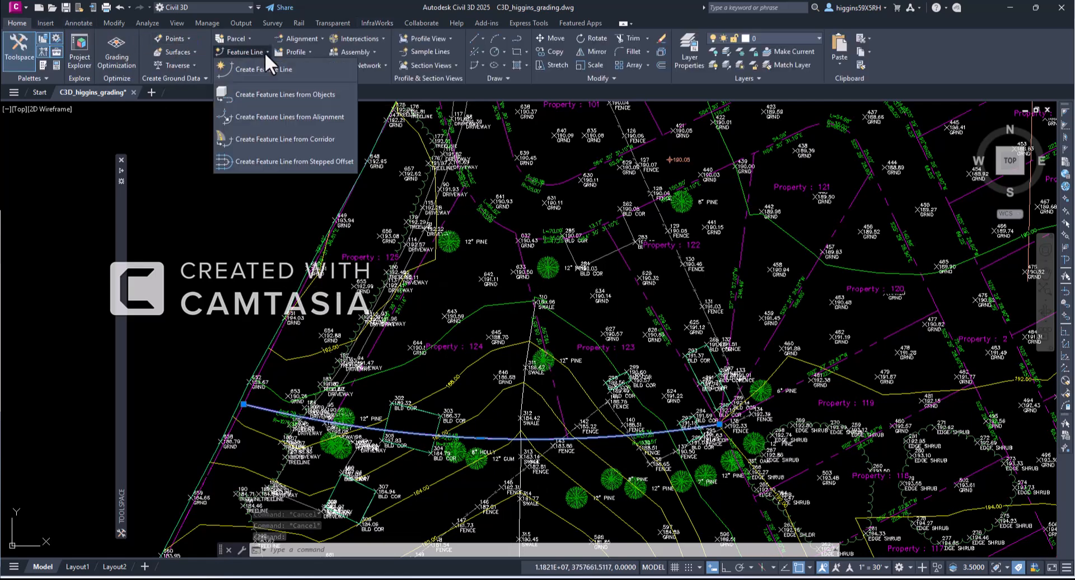
click(253, 95)
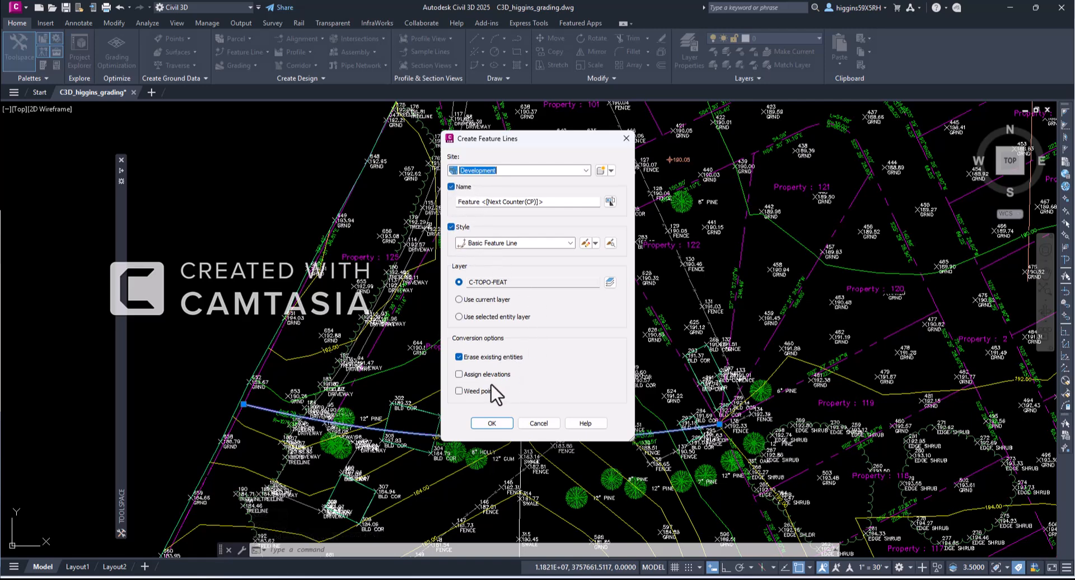
click(491, 424)
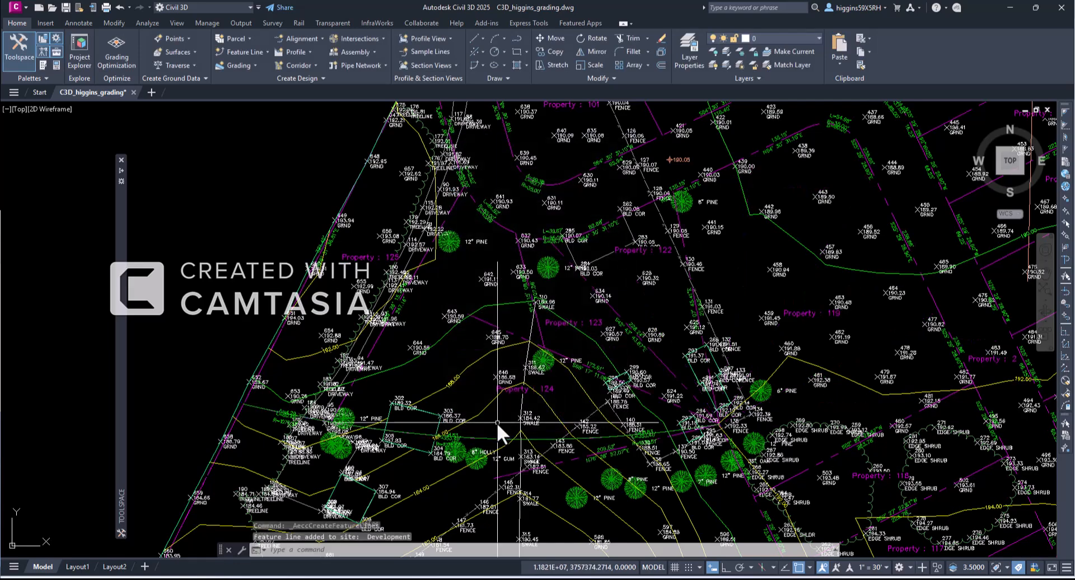
key(Escape)
- Review the arc feature line's station elevations in the Elevation Editor
scroll(501, 432, up, 5)
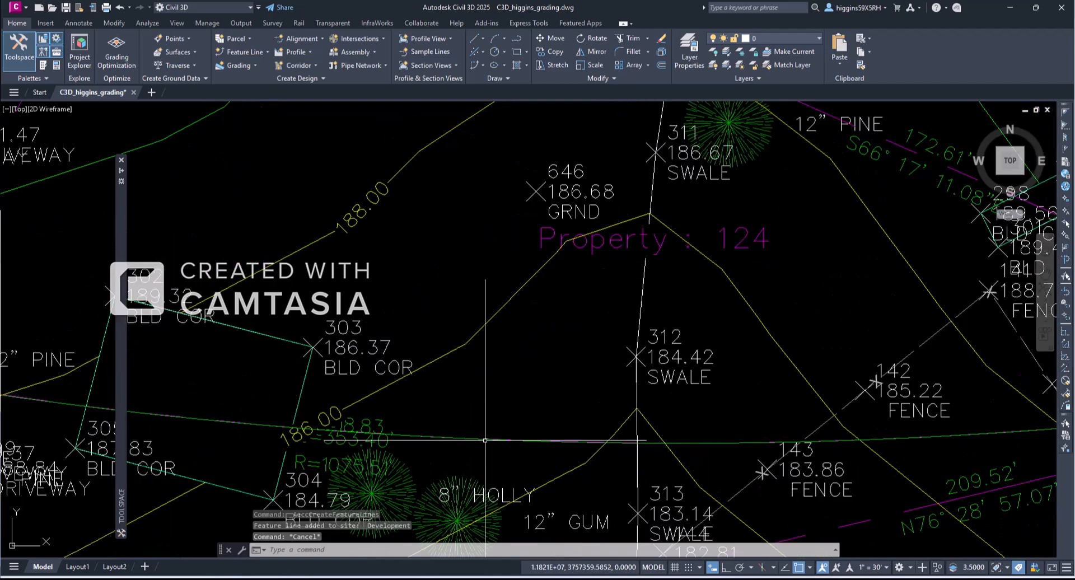
click(485, 442)
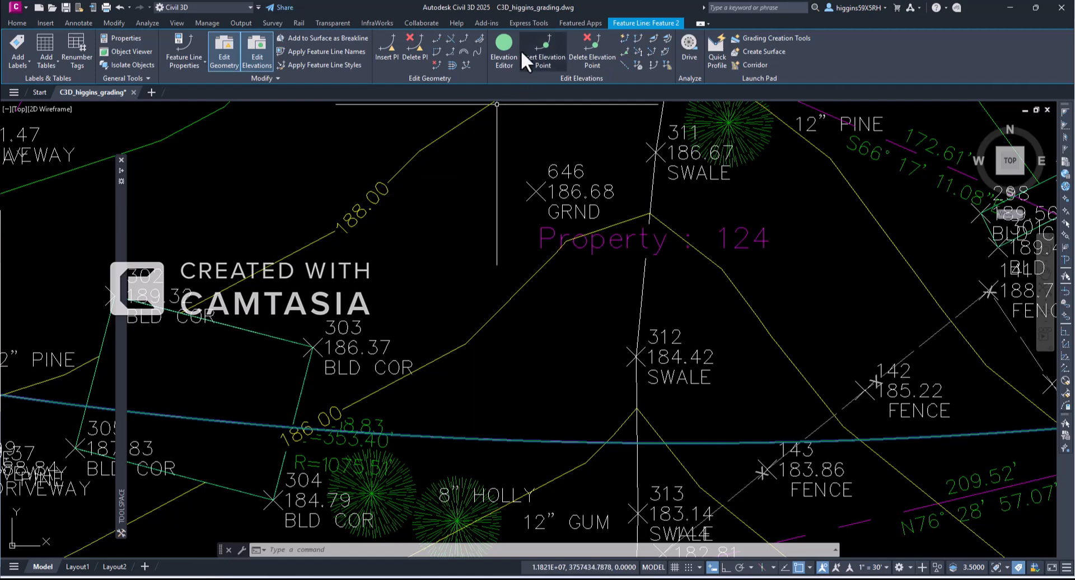
click(503, 45)
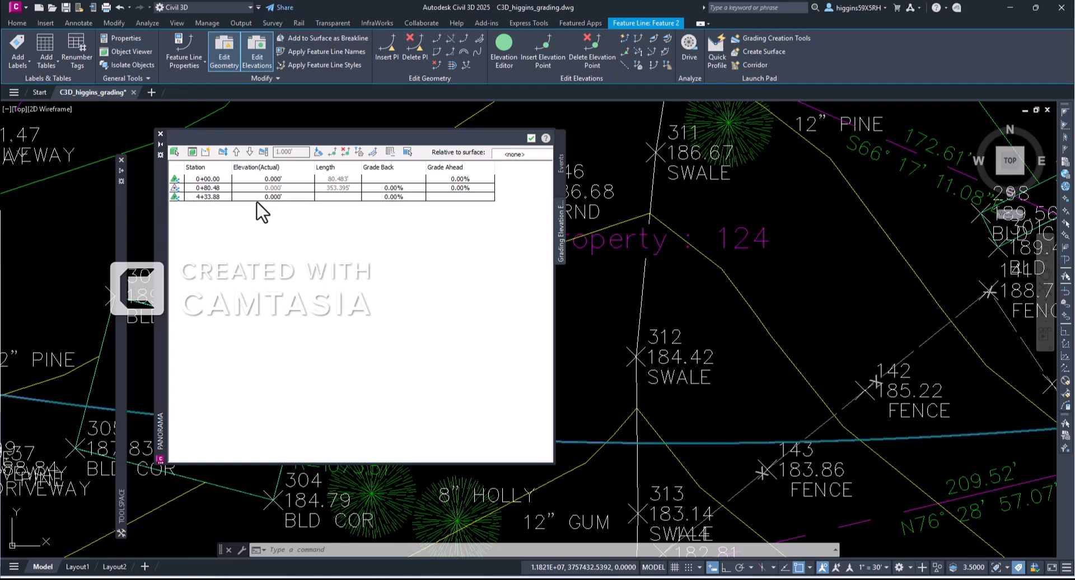
click(160, 135)
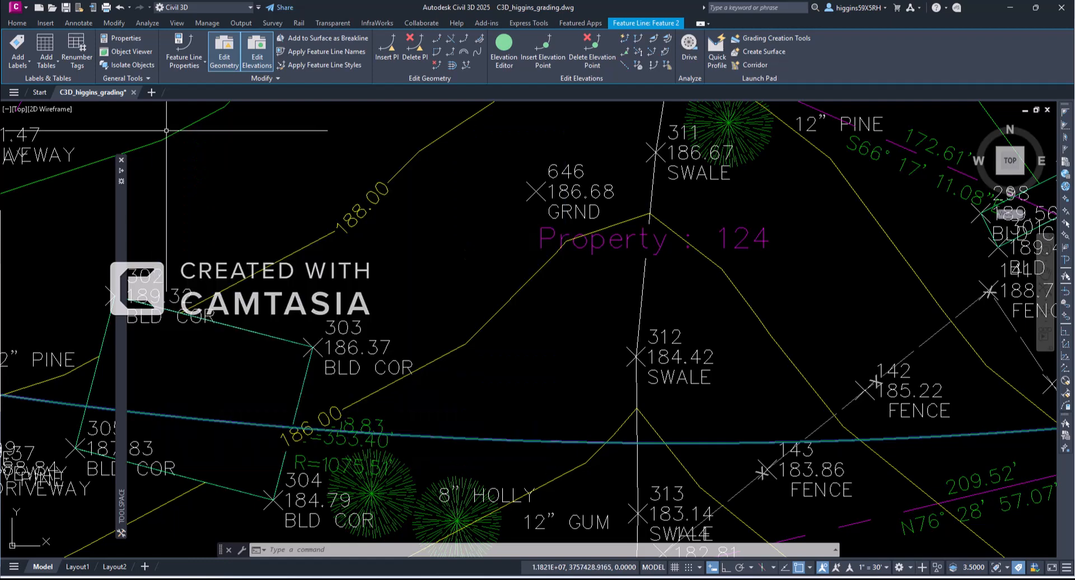
key(Escape)
key(Escape)
- Set the arc feature line's elevations from surface EG, inserting intermediate grade break points
click(460, 438)
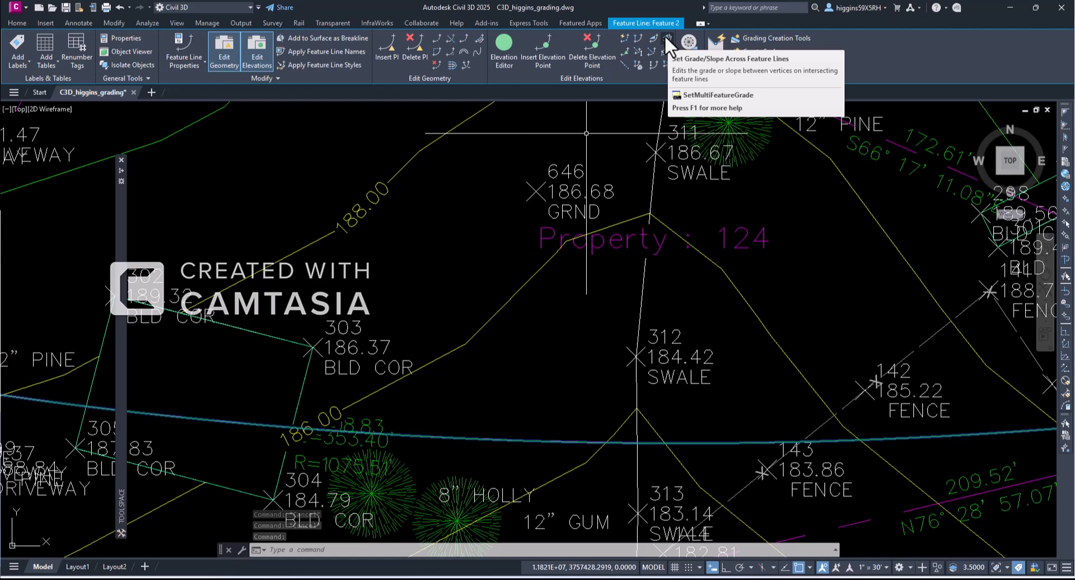
click(639, 65)
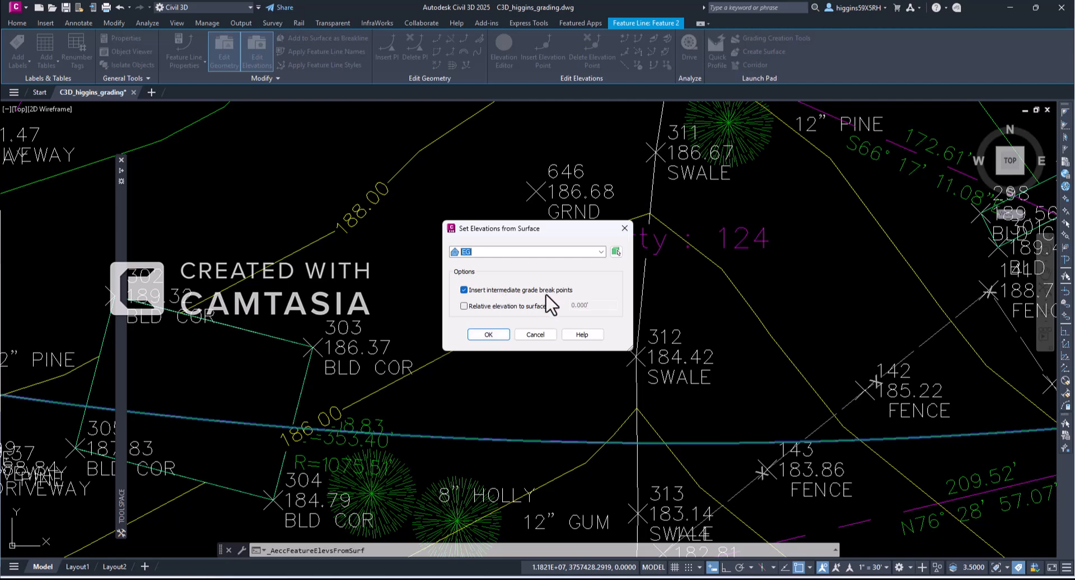
click(490, 336)
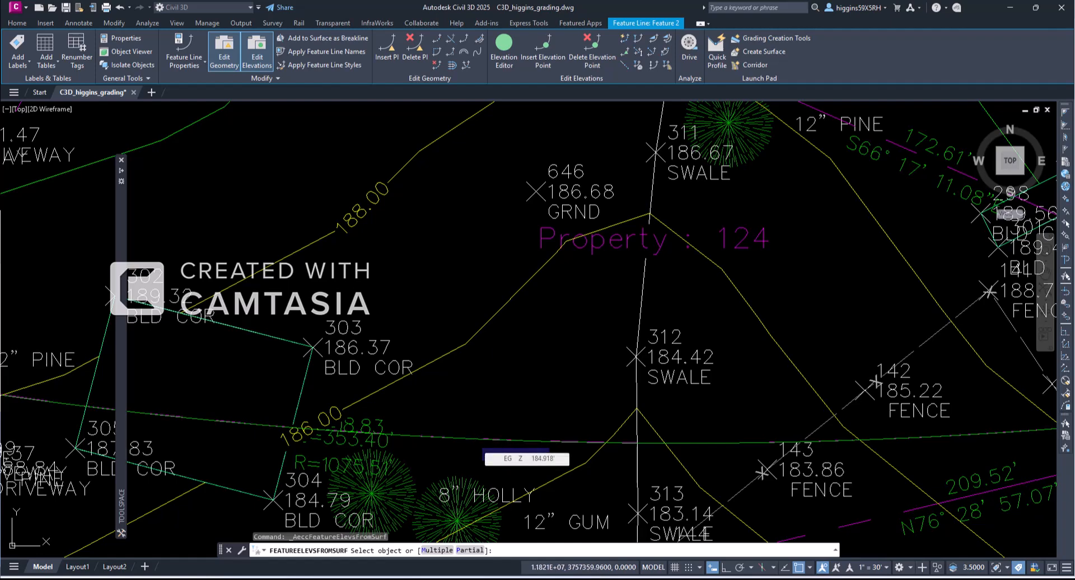
click(473, 439)
right_click(501, 374)
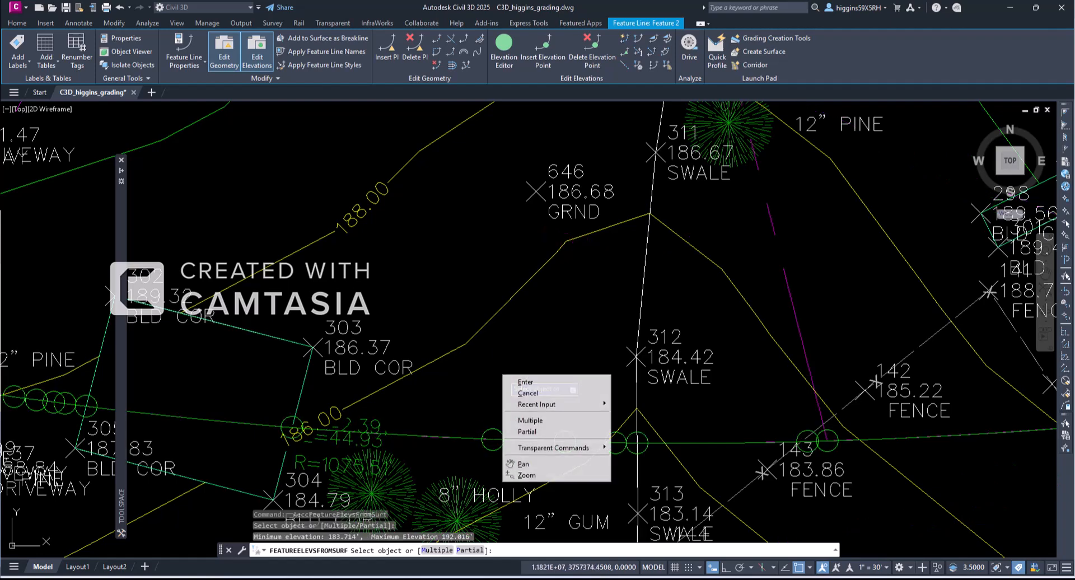
click(513, 379)
- Review the arc feature line's elevations in the Elevation Editor, stepping through its stations down to 2+53.47 to locate each point in the drawing
scroll(515, 381, down, 10)
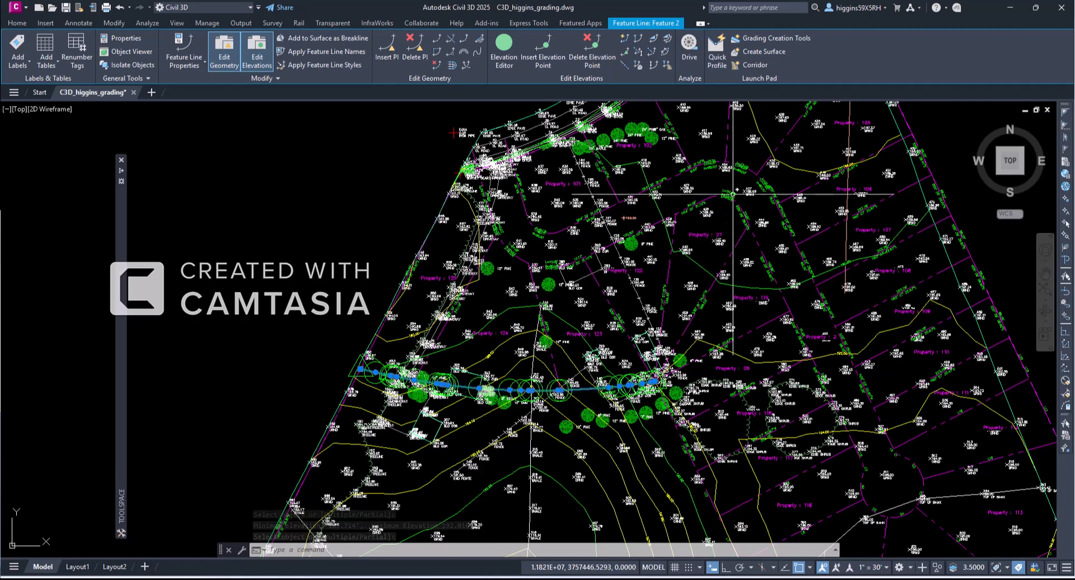
scroll(465, 365, up, 4)
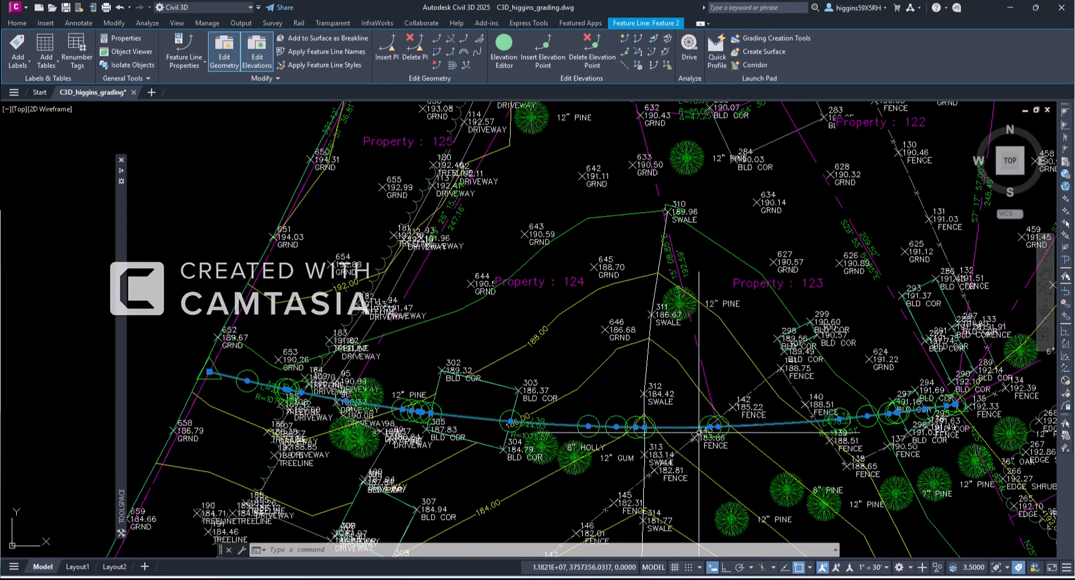
click(505, 42)
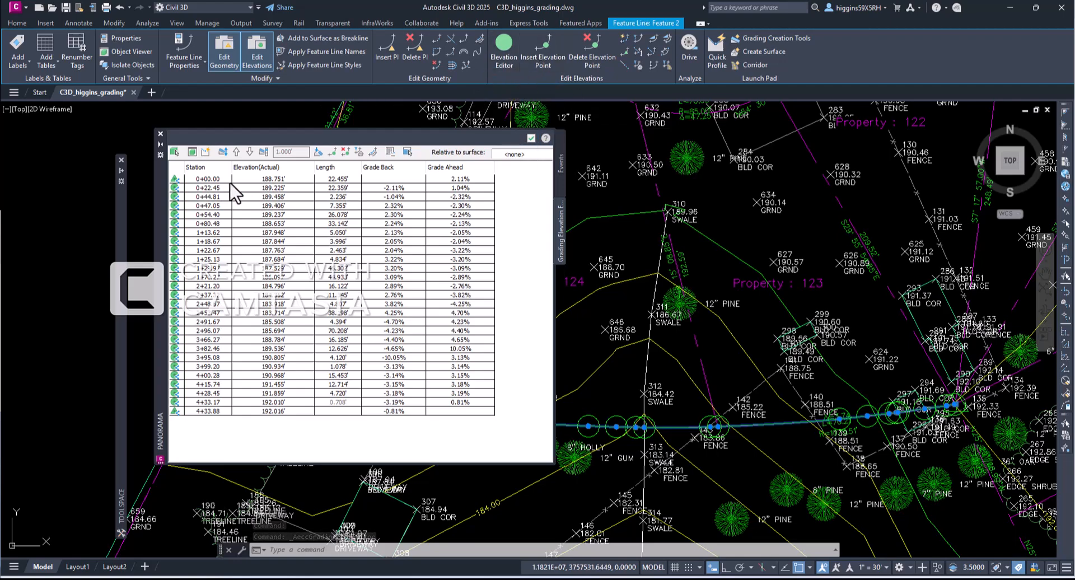
mouse_move(158, 164)
mouse_down()
mouse_move(704, 190)
mouse_move(705, 138)
mouse_up()
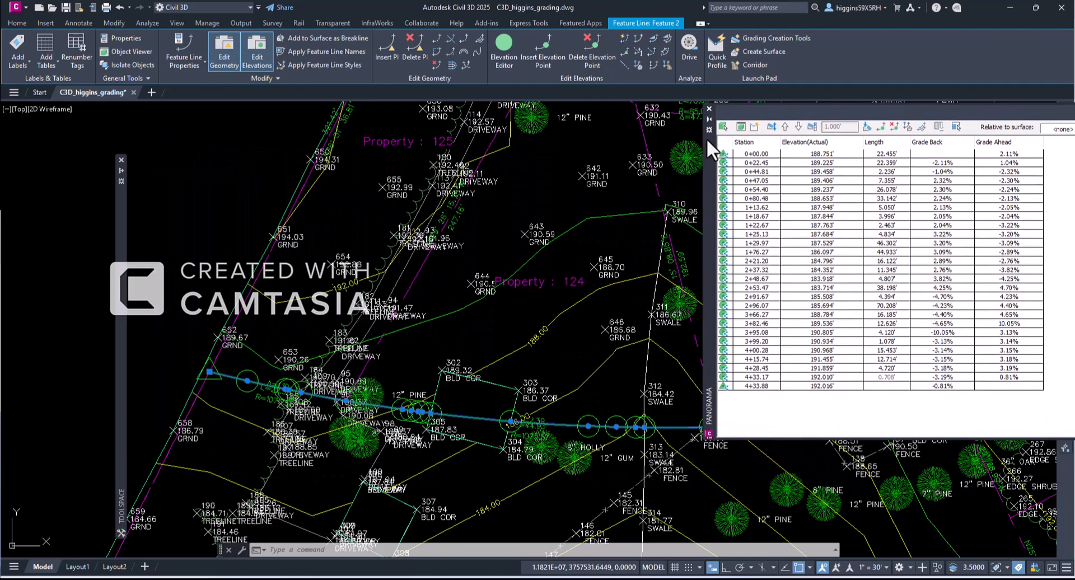
click(756, 155)
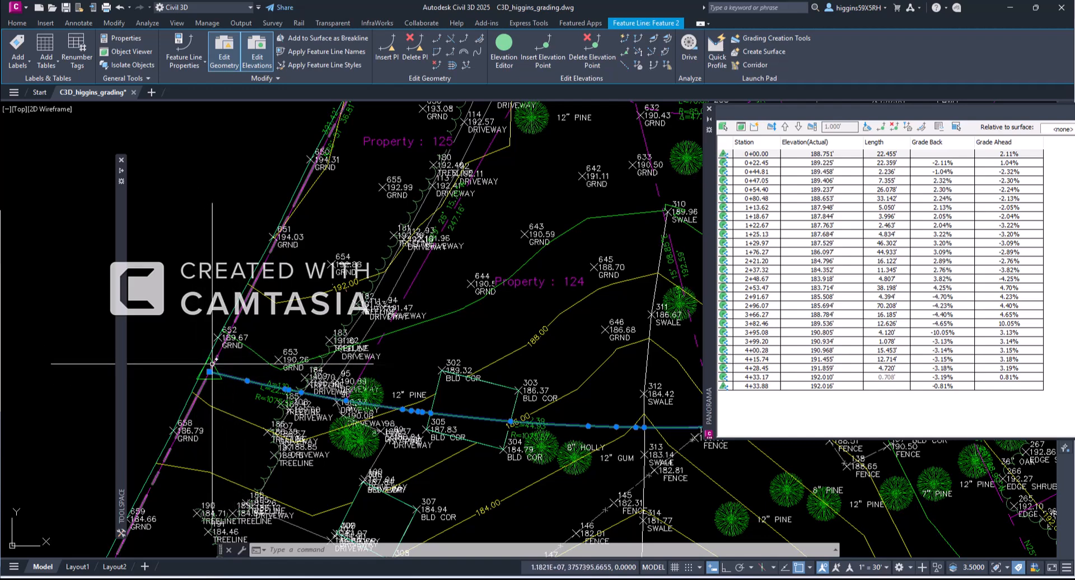
click(757, 155)
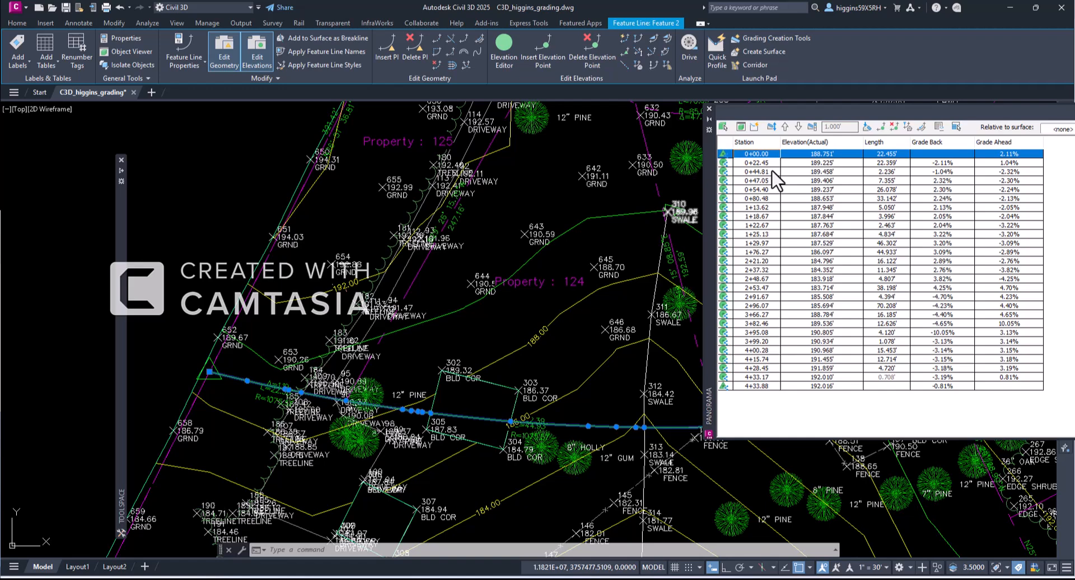
click(773, 171)
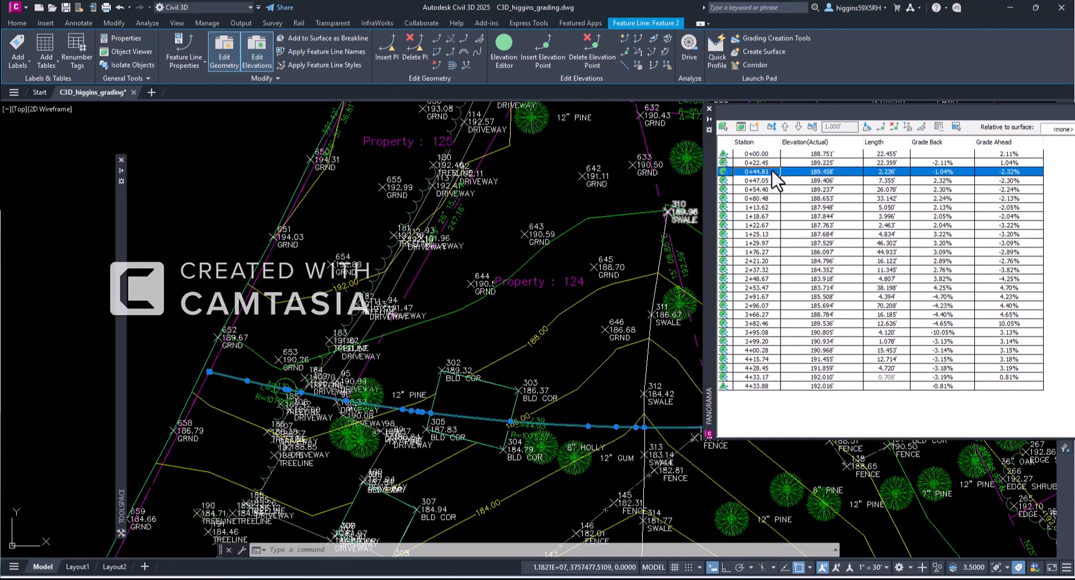
key(Down)
key(Down)
key(Down)
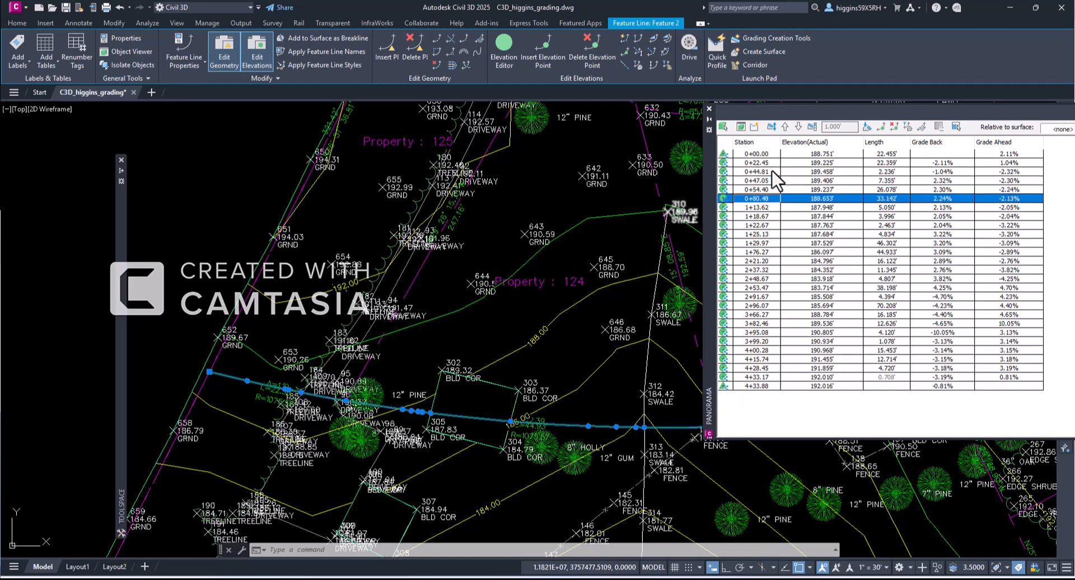
key(Down)
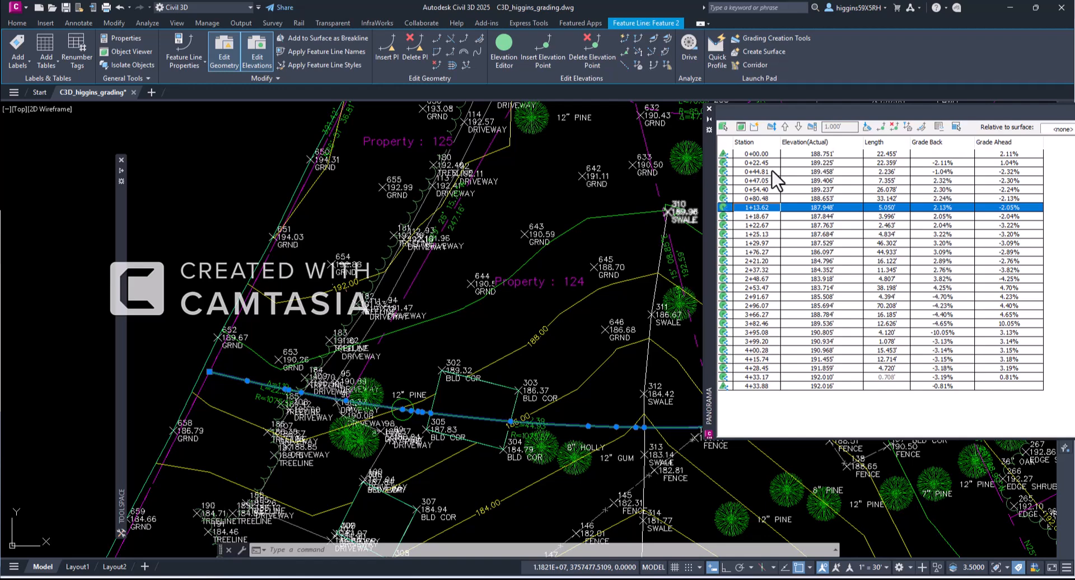
key(Down)
key(Down)
key(Down)
key(Down)
key(Down)
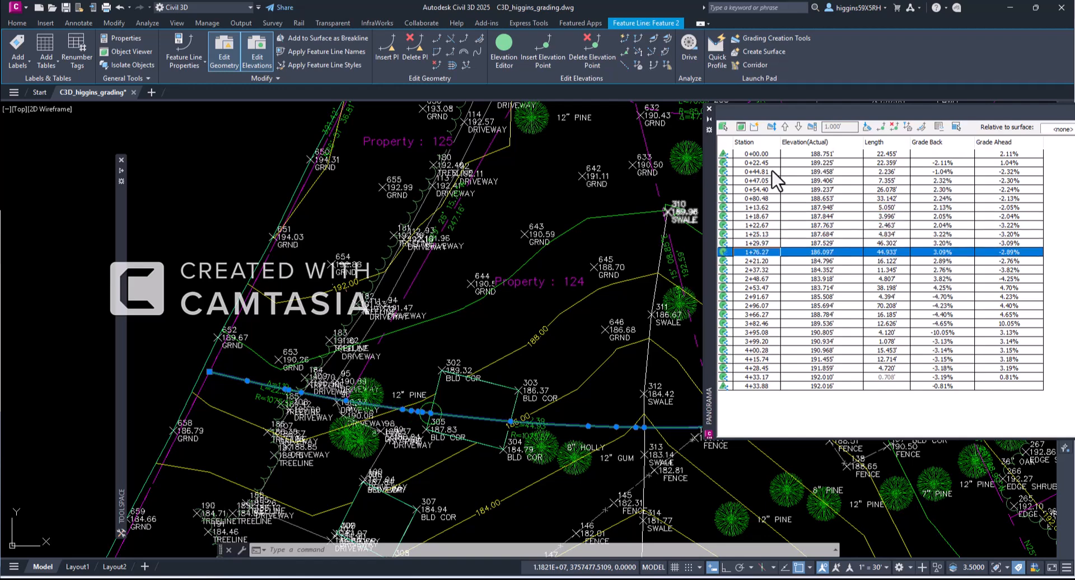
key(Down)
key(Down)
key(Down)
key(Down)
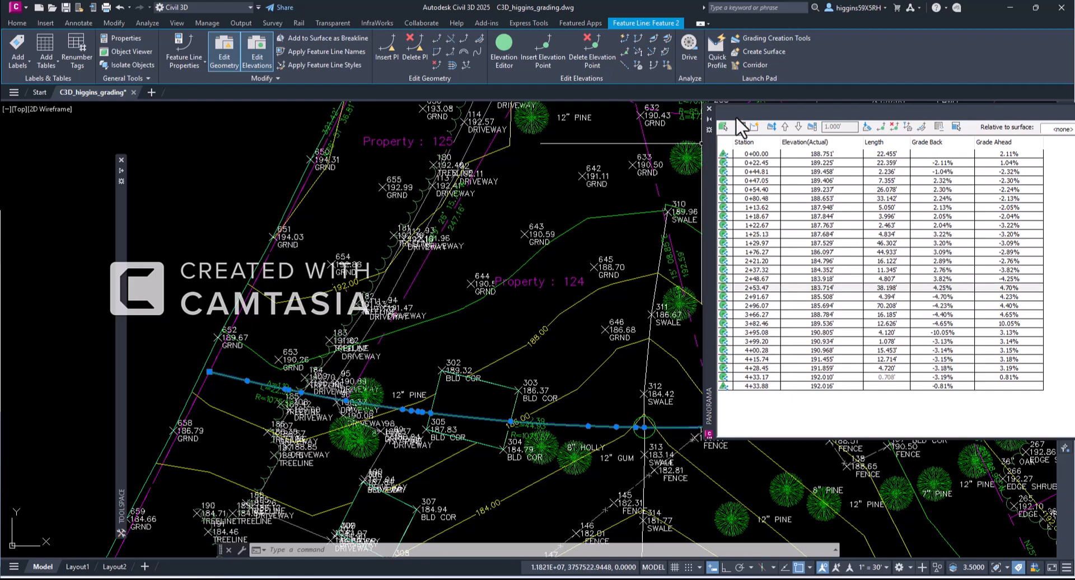
click(709, 109)
key(Escape)
key(Escape)
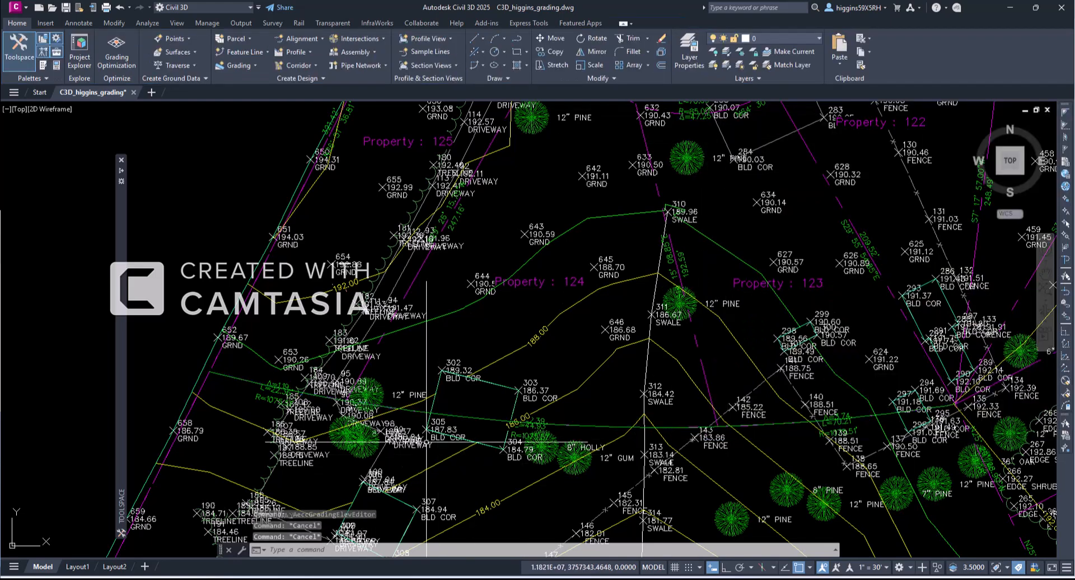
key(Escape)
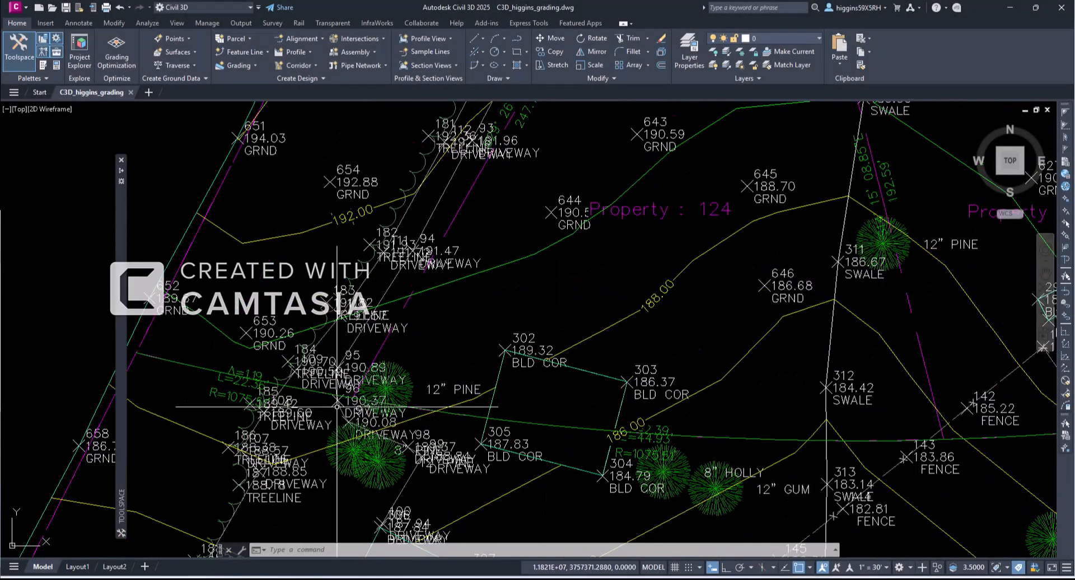
- Examine the full extent of the driveway survey figure that crosses the arc feature line on property 125
scroll(342, 412, up, 2)
click(348, 418)
middle_drag(538, 428, 540, 381)
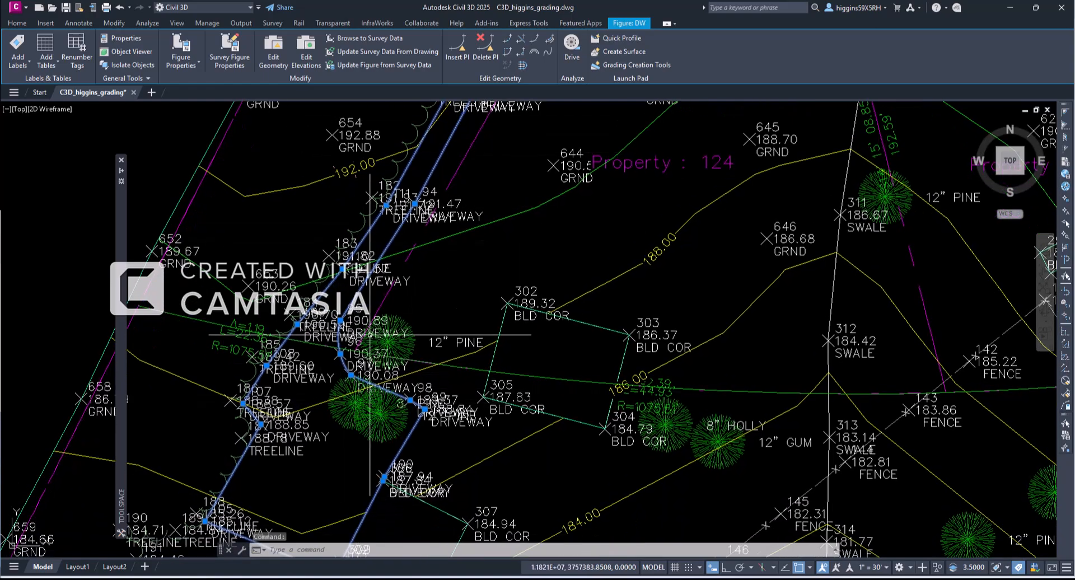
scroll(391, 384, down, 4)
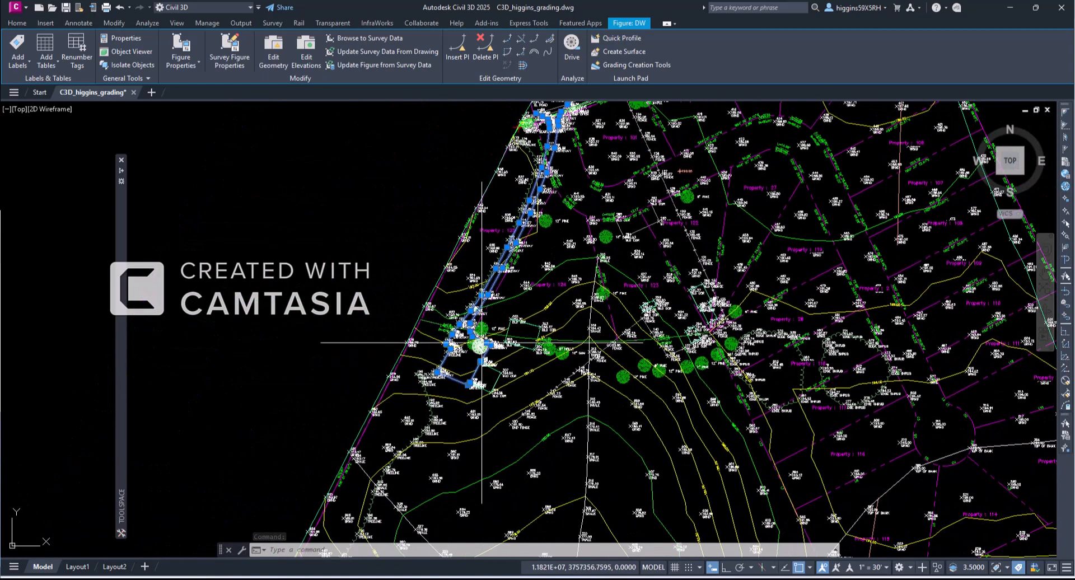
scroll(482, 341, up, 2)
key(Escape)
key(Escape)
key(Escape)
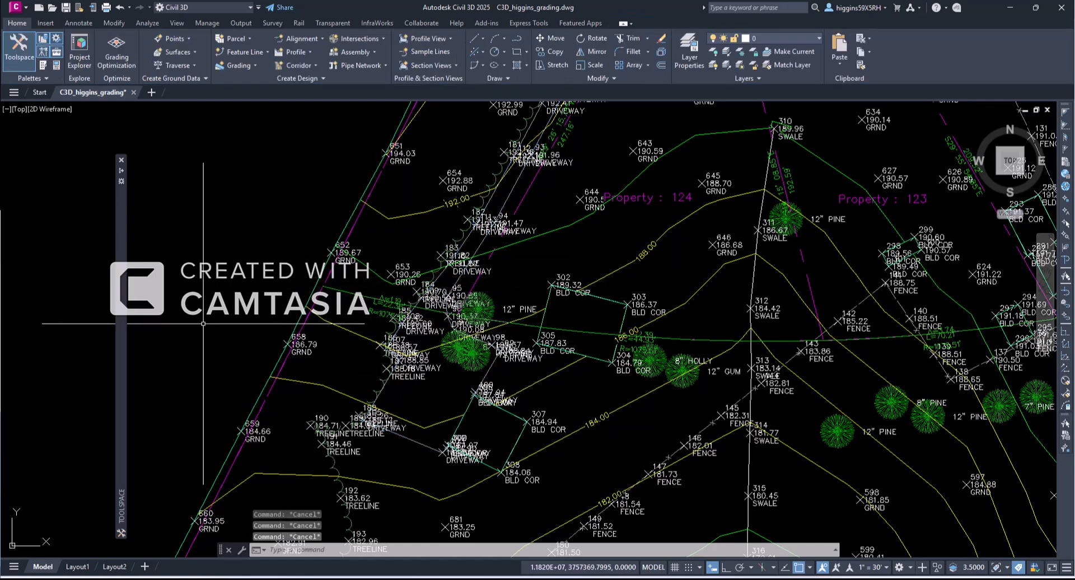
- Add the driveway figure to surface EG as a Standard breakline with a 1.000' mid-ordinate distance and no description
mouse_move(123, 324)
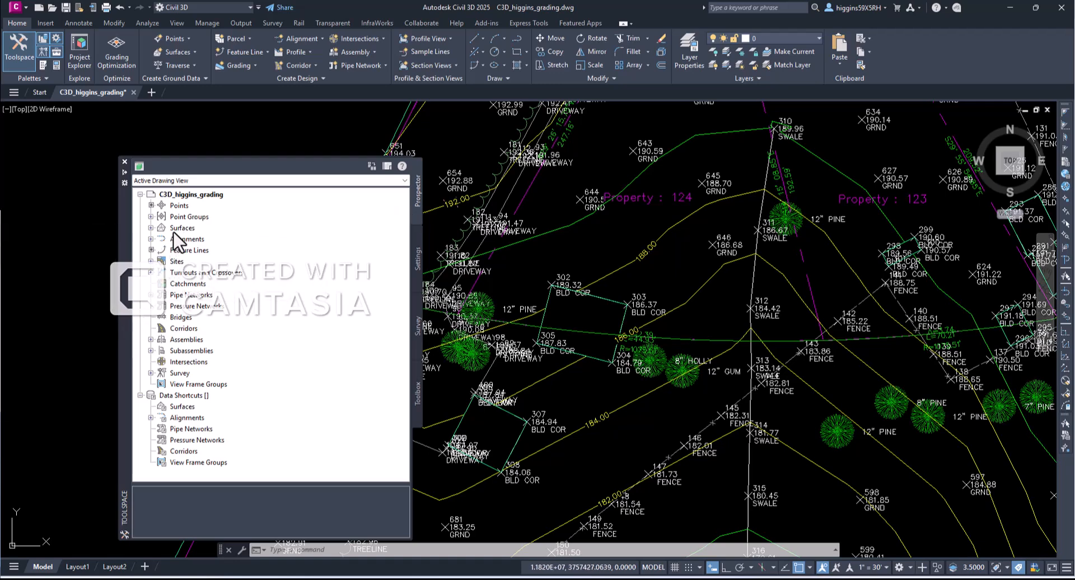
click(151, 228)
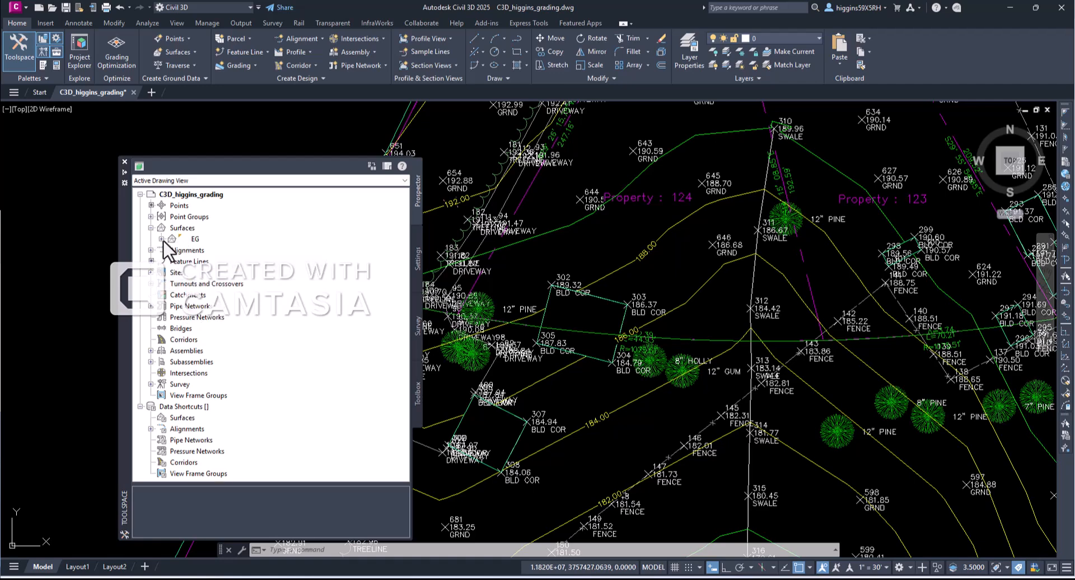
click(162, 239)
click(172, 272)
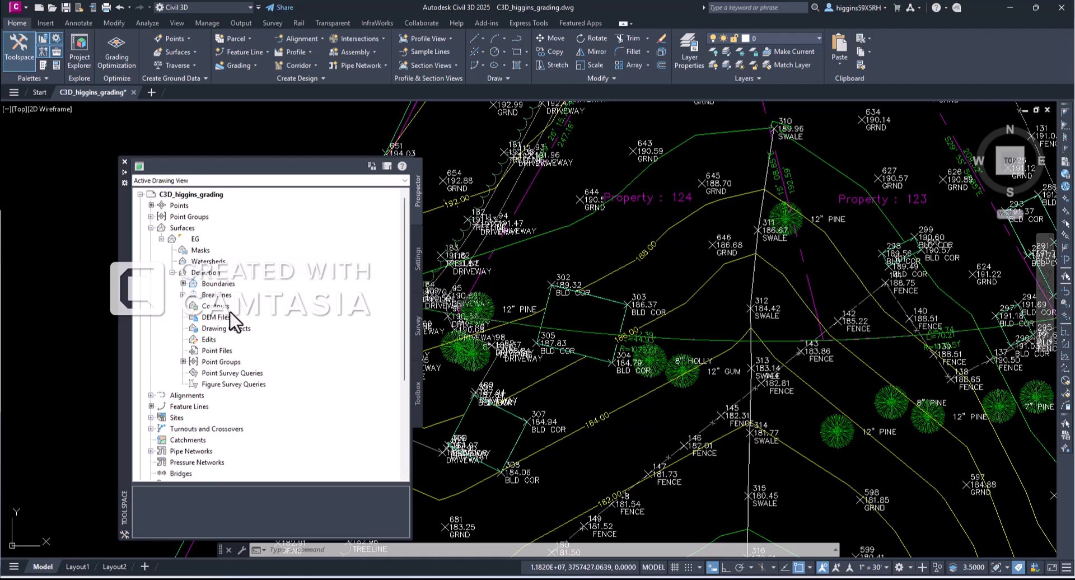
click(224, 295)
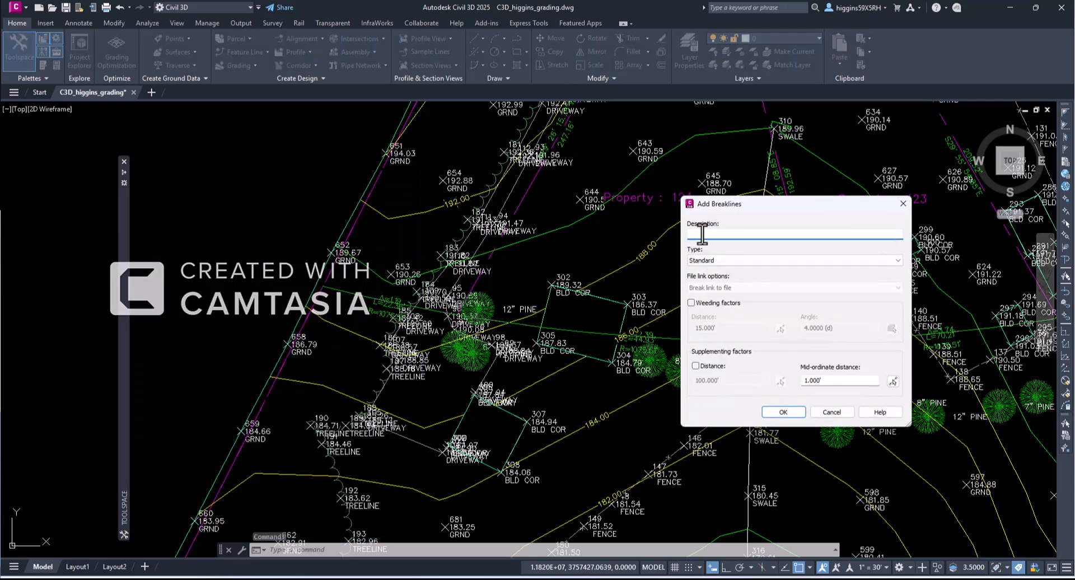
click(783, 412)
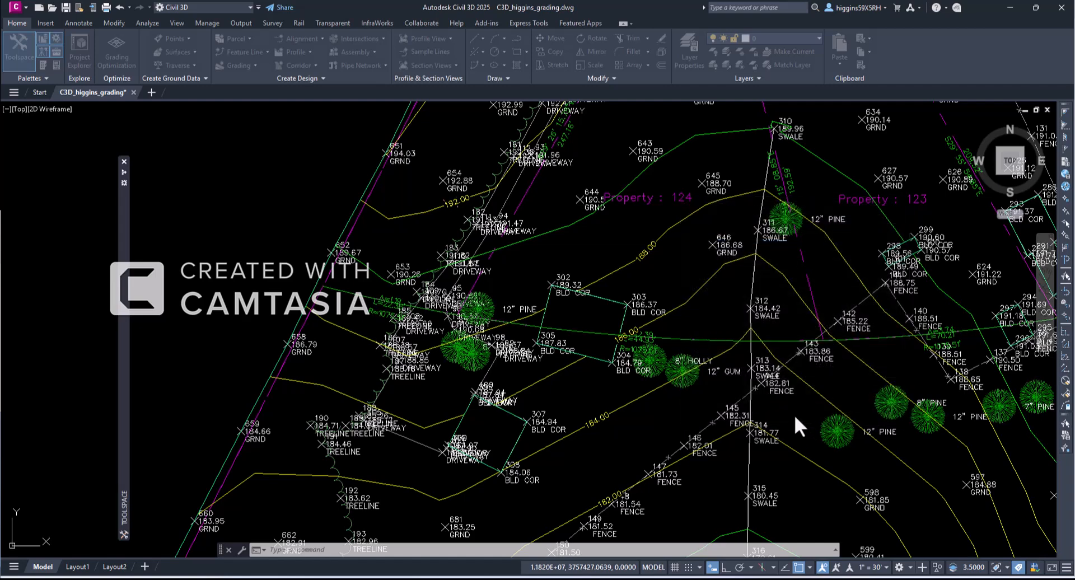
click(458, 281)
key(Return)
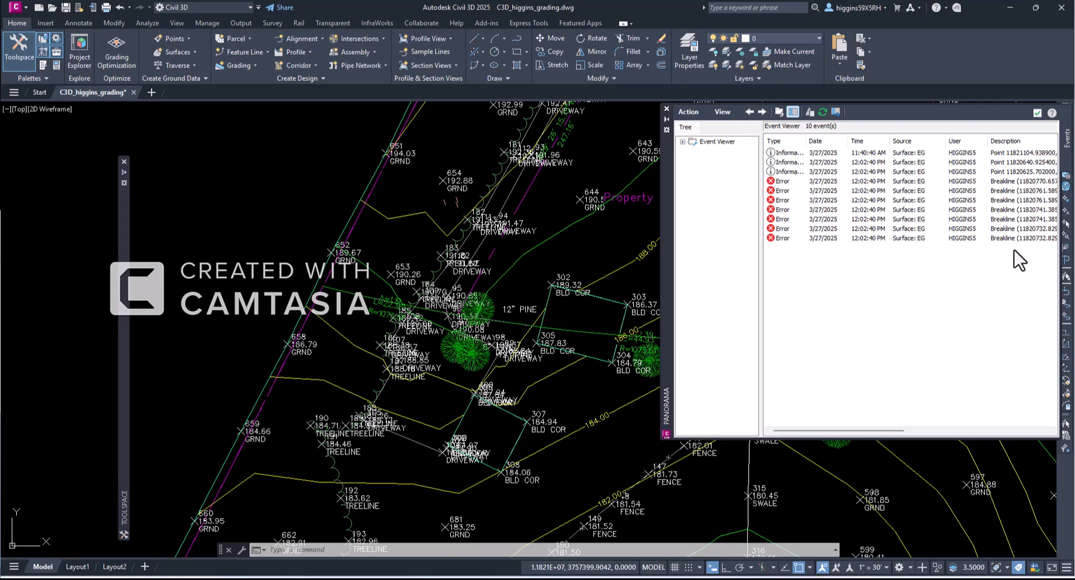
click(1037, 113)
- Reassign the arc feature line's elevations from the revised EG surface, with intermediate grade break points inserted
scroll(476, 335, up, 5)
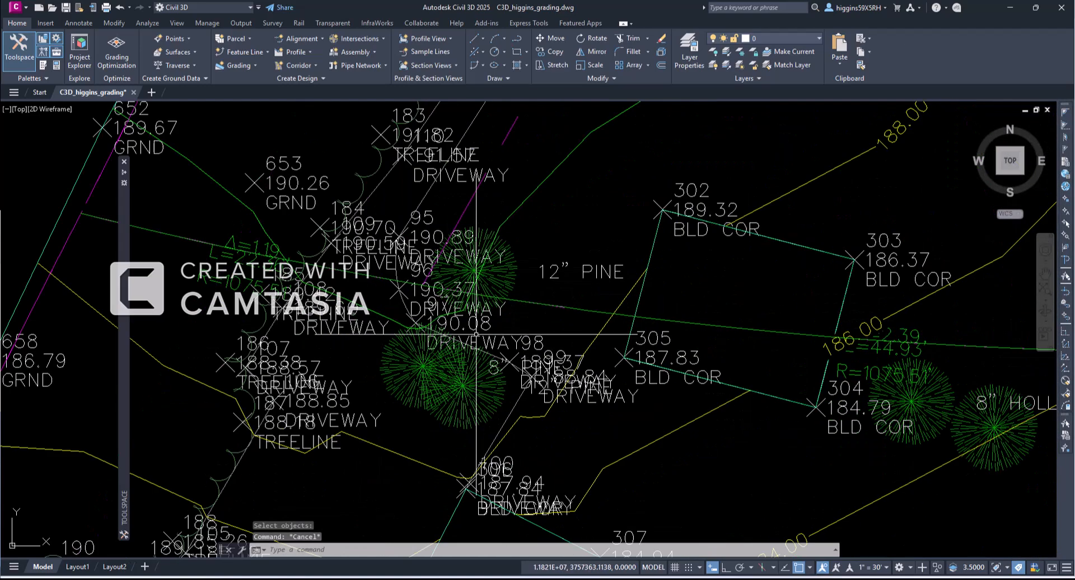
scroll(401, 292, down, 7)
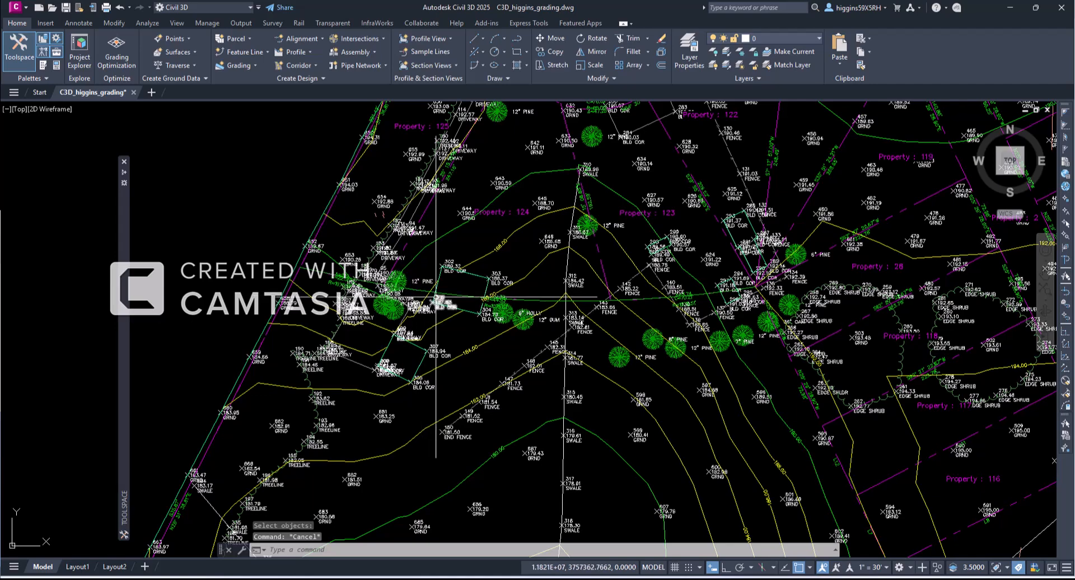
scroll(378, 303, up, 5)
key(Escape)
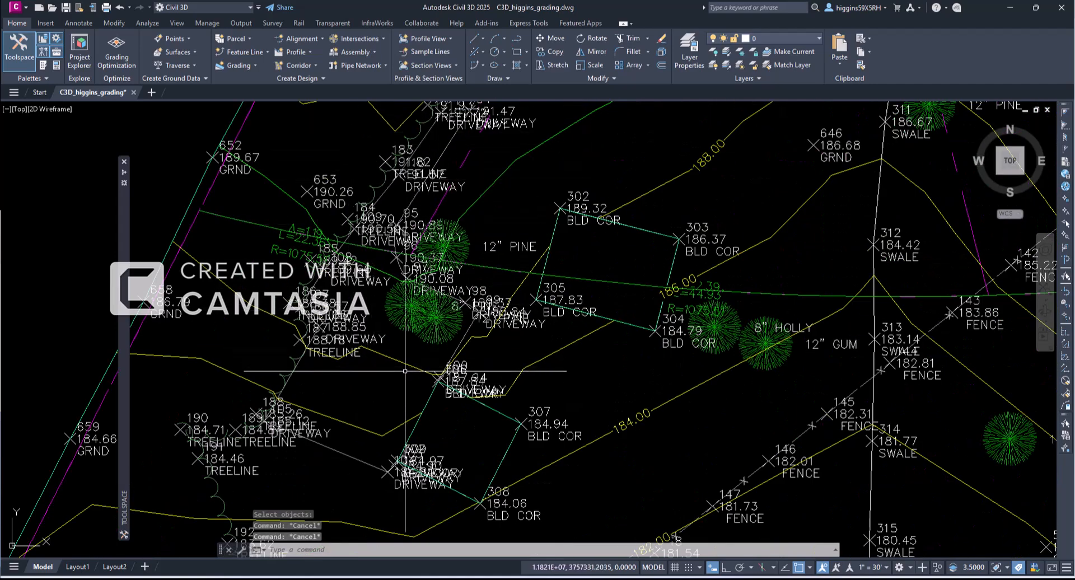
mouse_move(404, 371)
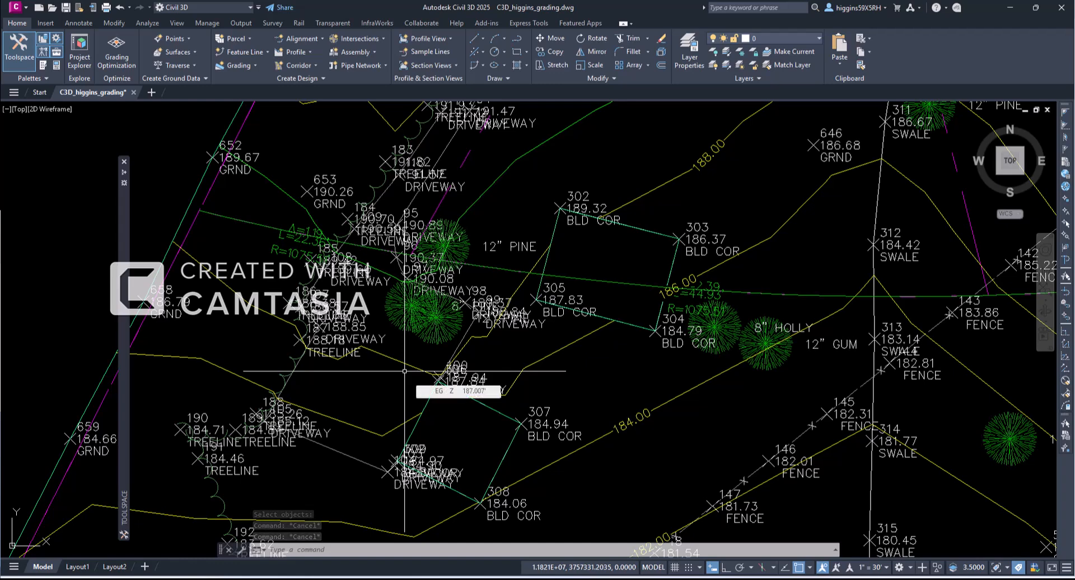
click(512, 271)
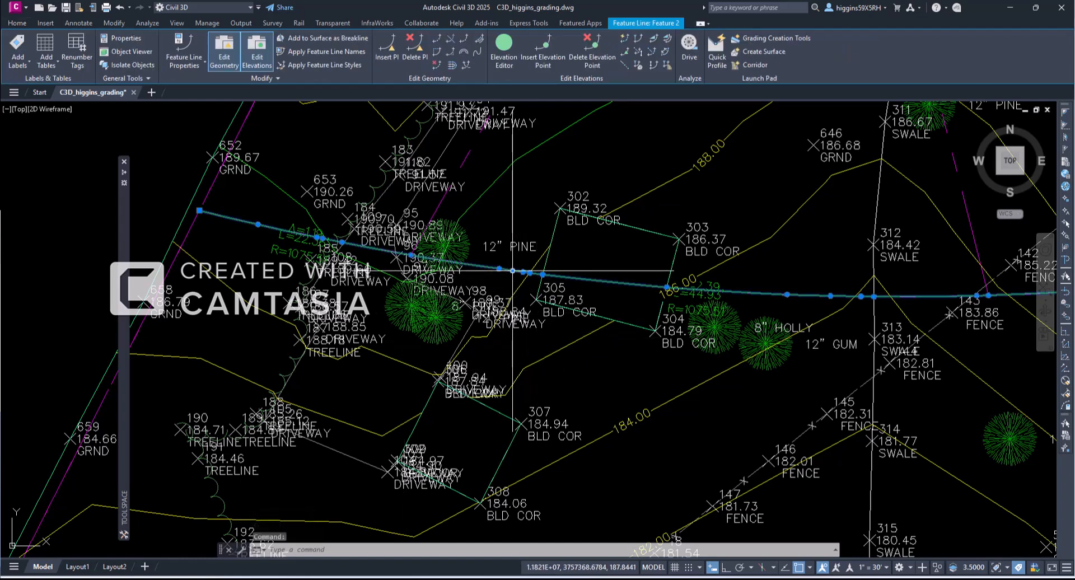
mouse_move(478, 300)
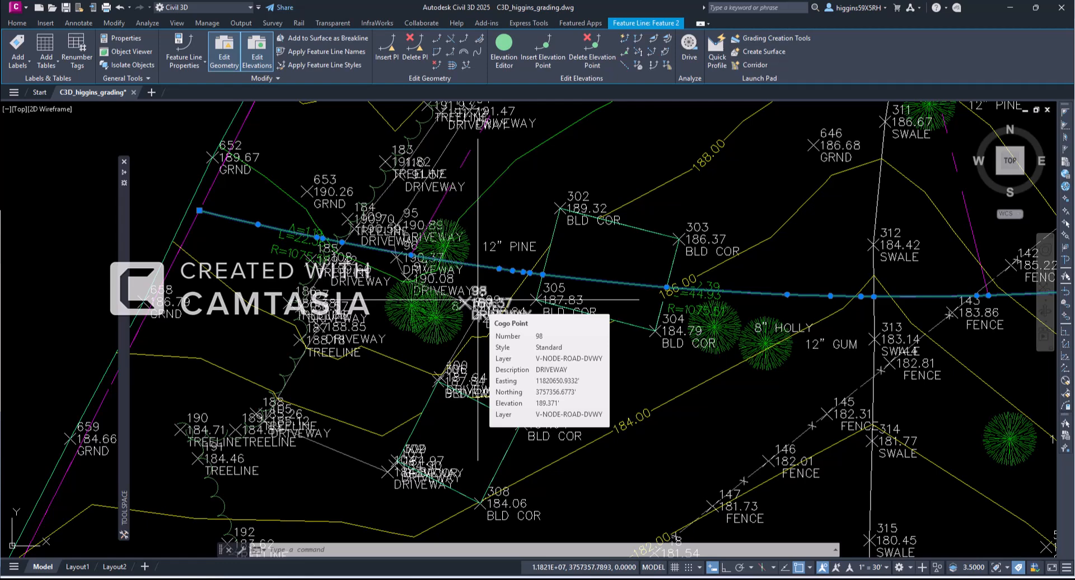
click(638, 64)
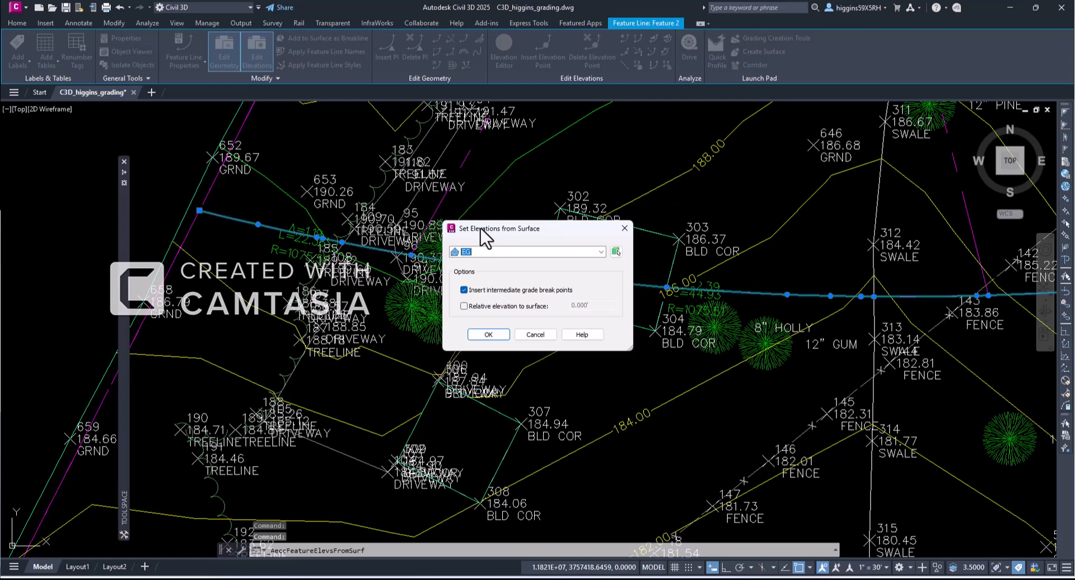
click(481, 335)
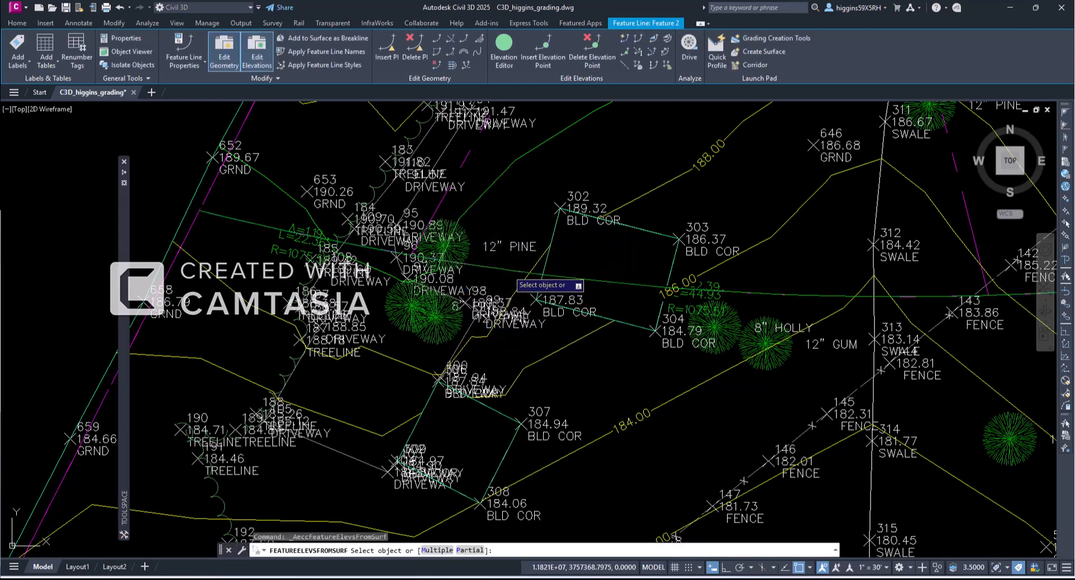
click(508, 271)
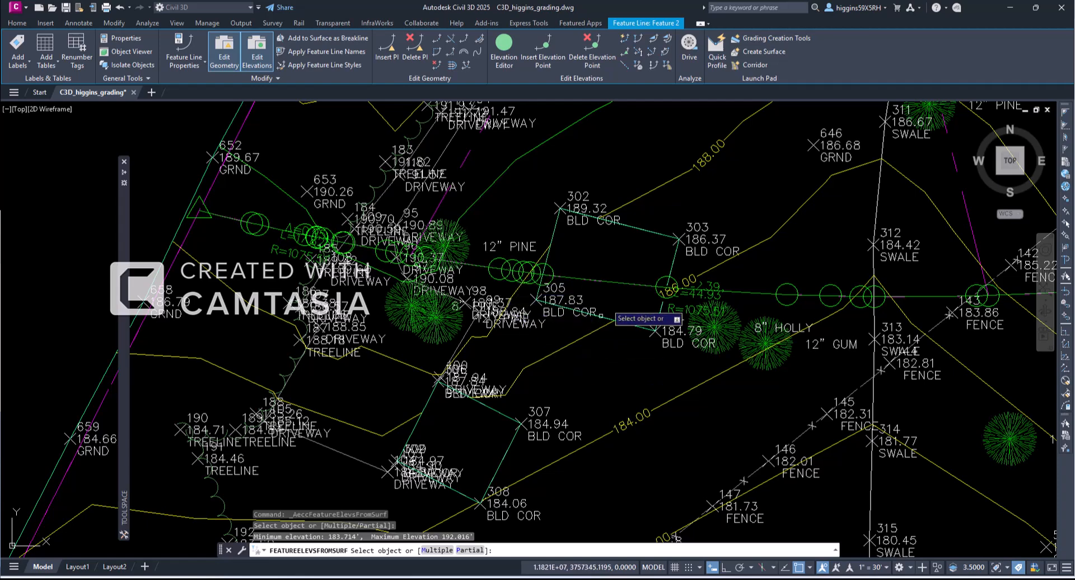
- Review the arc feature line's updated elevations in the Elevation Editor, locating stations 0+44.81 through 0+80.48 in the drawing
key(Escape)
key(Escape)
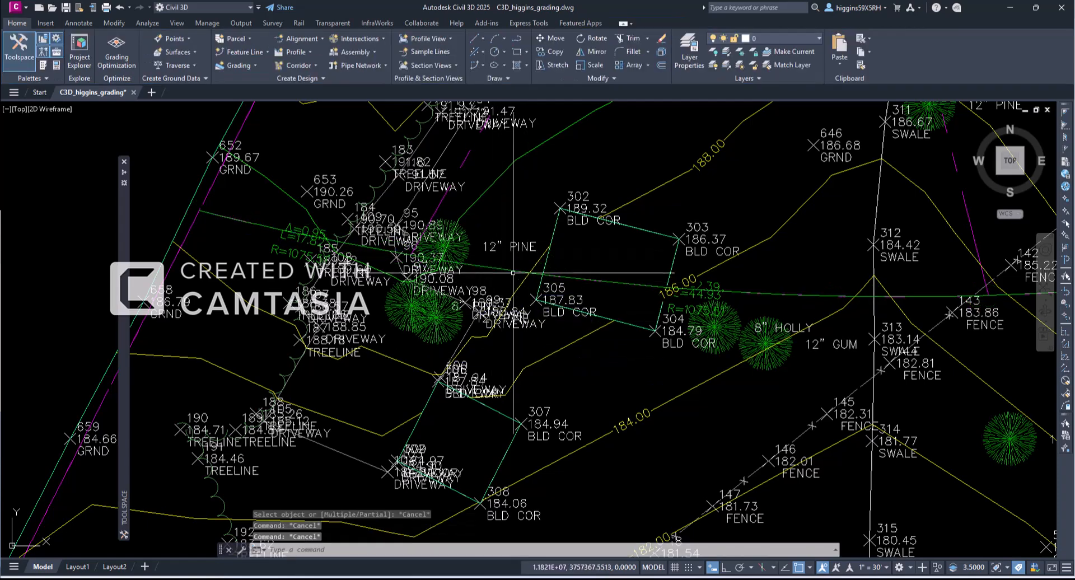
click(520, 271)
click(503, 44)
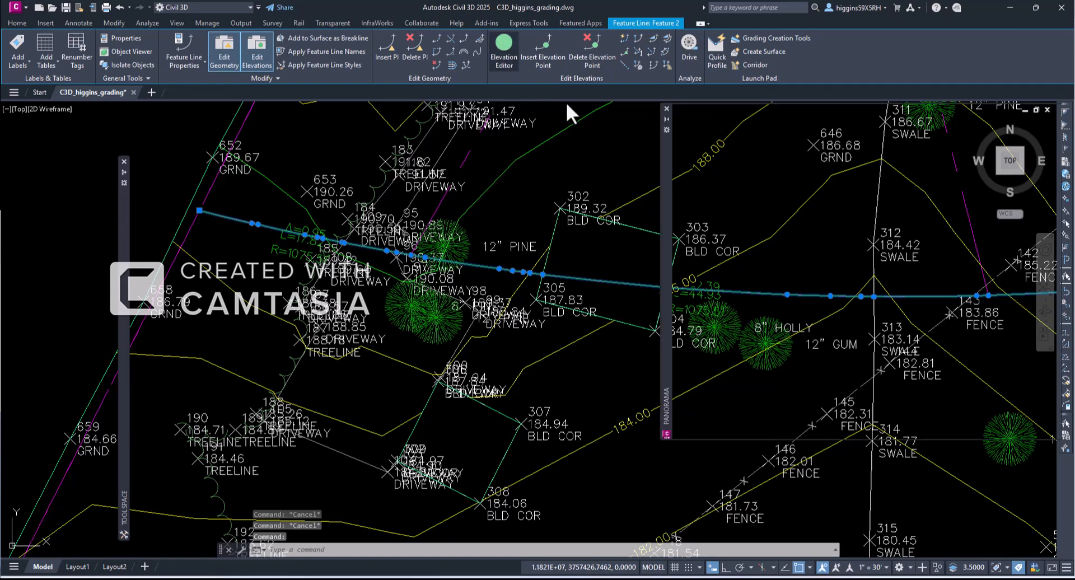
click(714, 189)
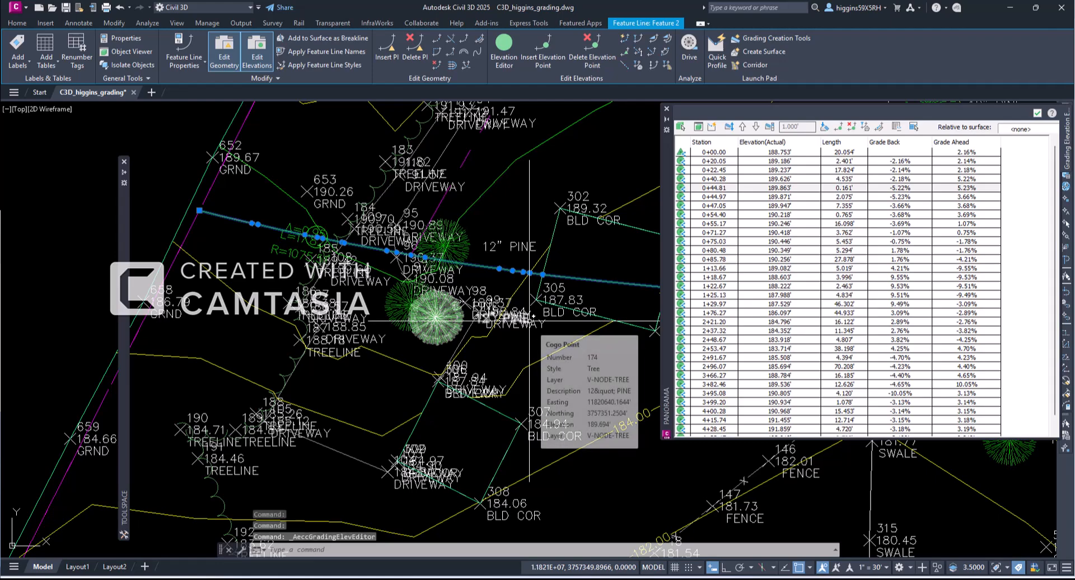
click(689, 190)
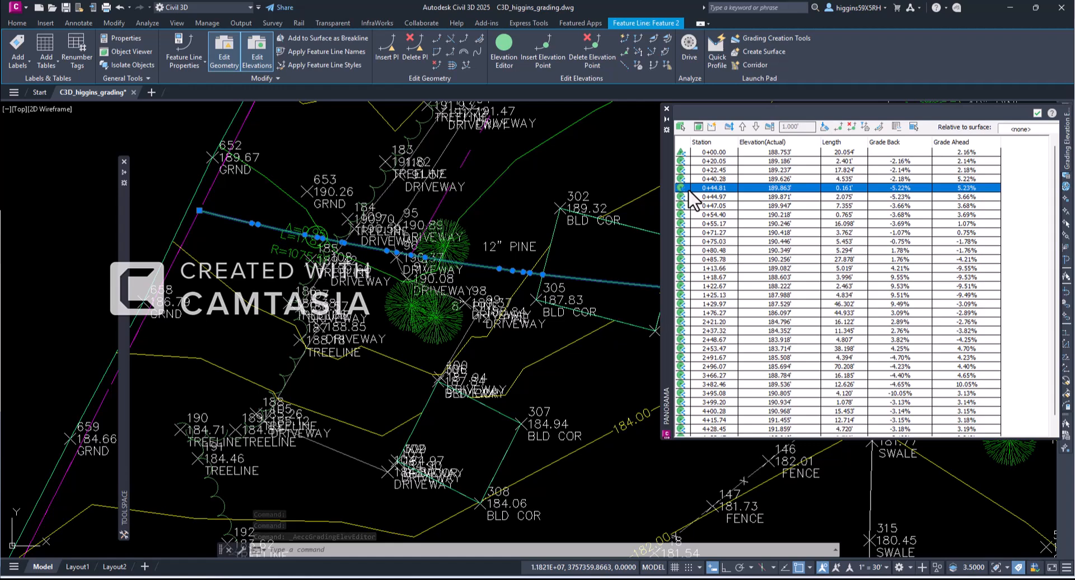
key(Down)
key(Down)
key(Down)
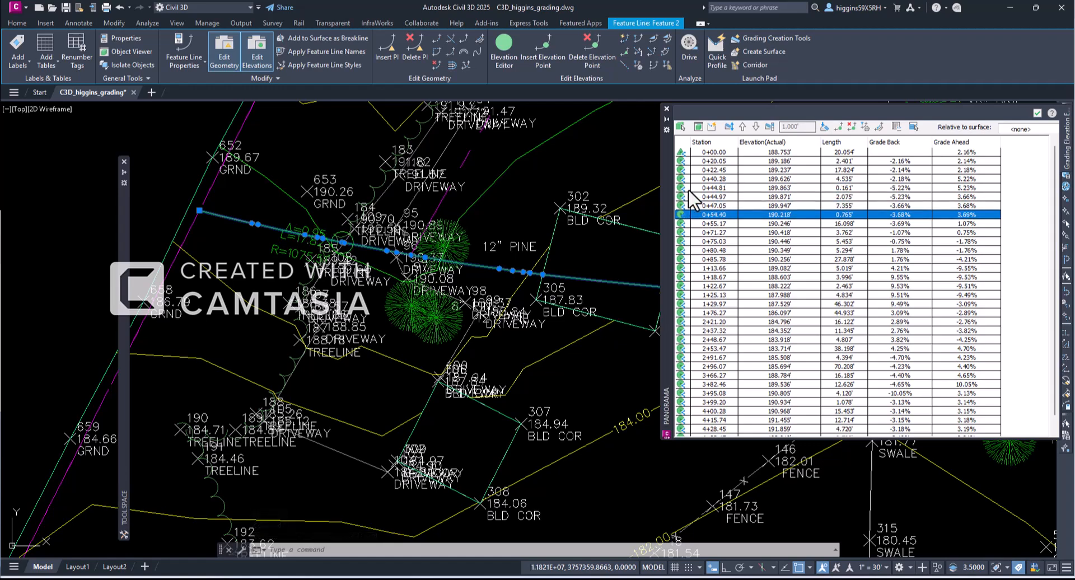
key(Down)
key(Down)
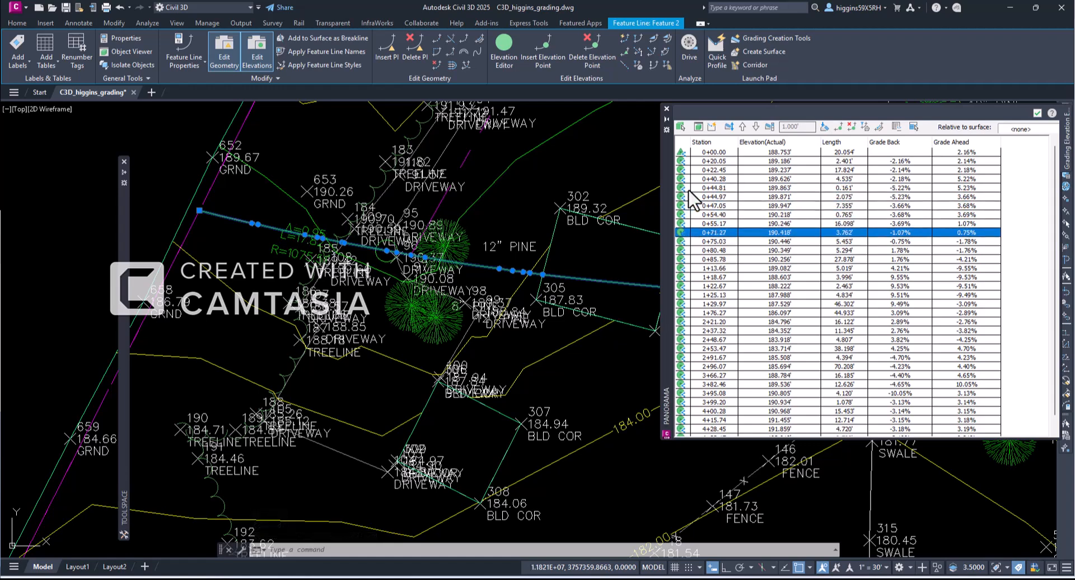
key(Down)
key(Down)
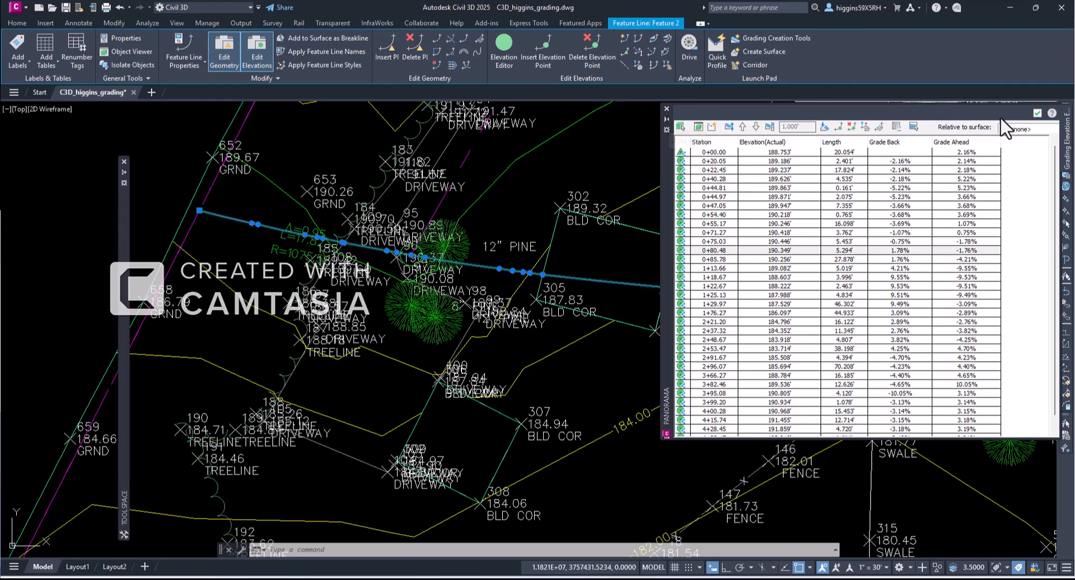
click(1037, 113)
key(Escape)
key(Escape)
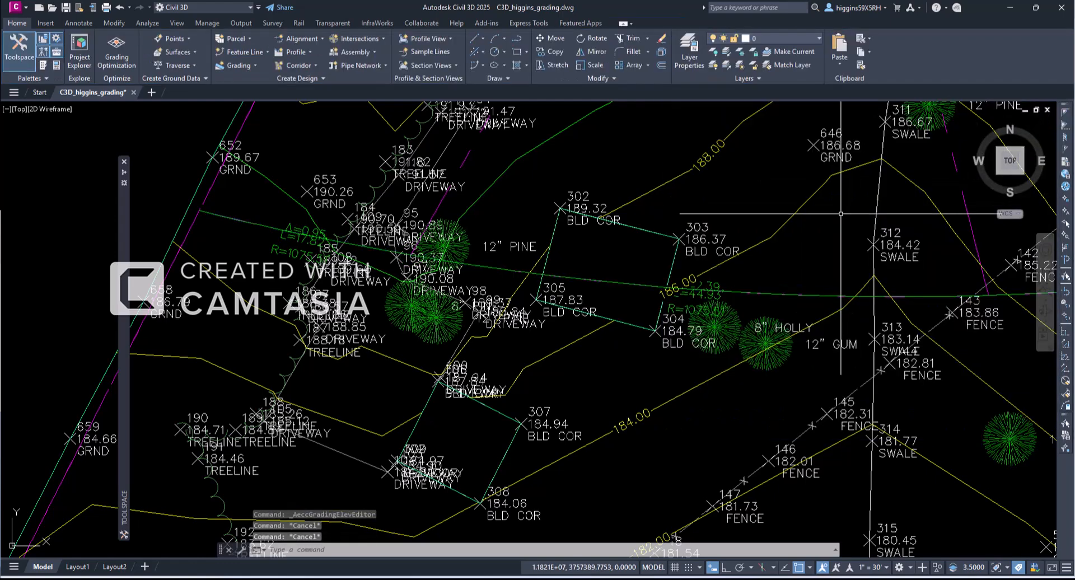
- Examine the elevation points along the arc feature line, especially around the building outline at points 302 to 305
scroll(672, 263, down, 2)
mouse_move(661, 252)
middle_down()
mouse_move(685, 279)
mouse_move(655, 280)
middle_up()
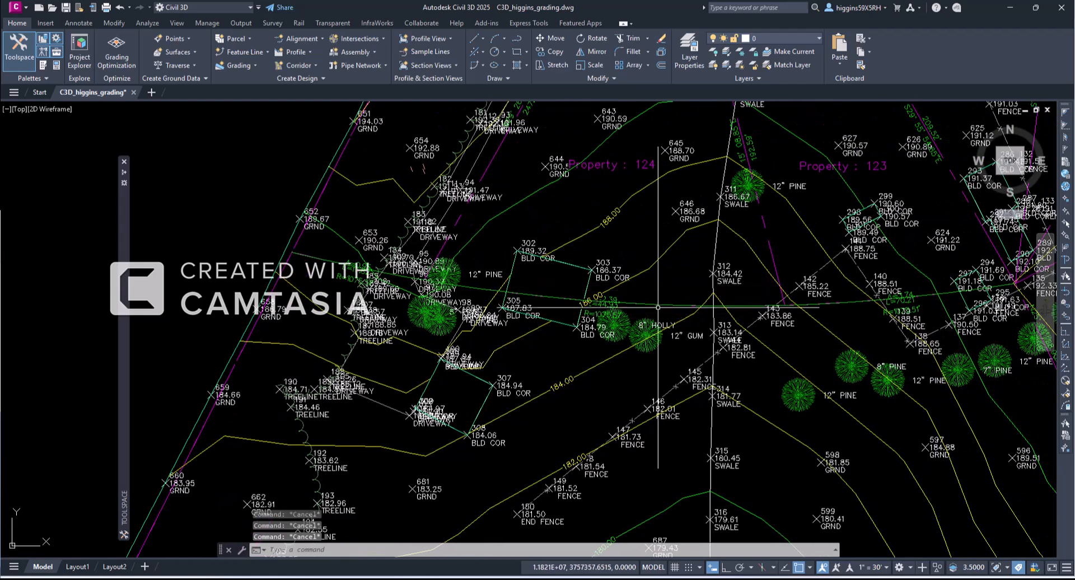
click(659, 305)
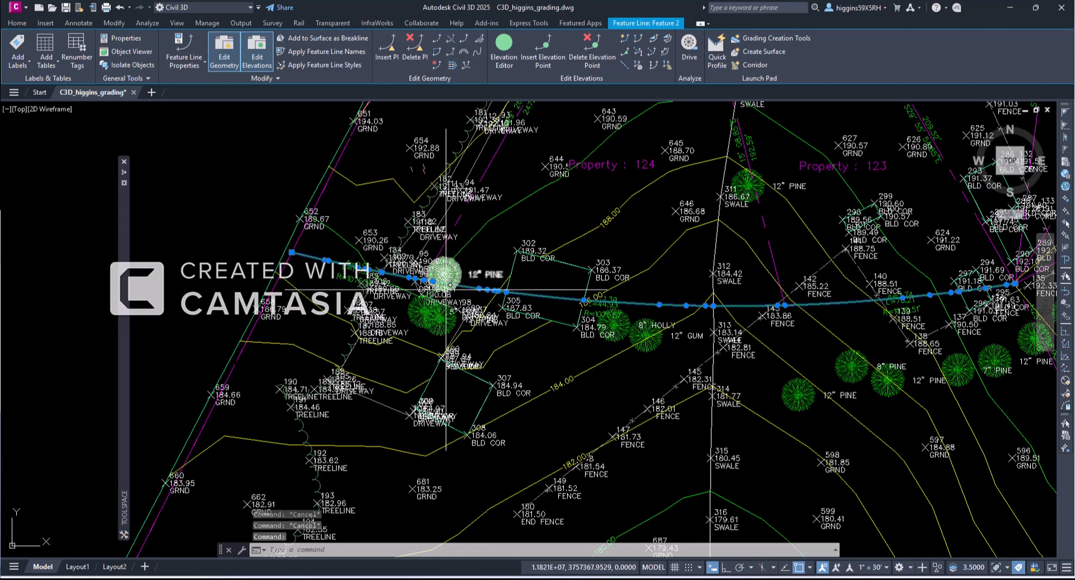
scroll(446, 287, up, 4)
scroll(437, 281, down, 2)
scroll(436, 282, down, 2)
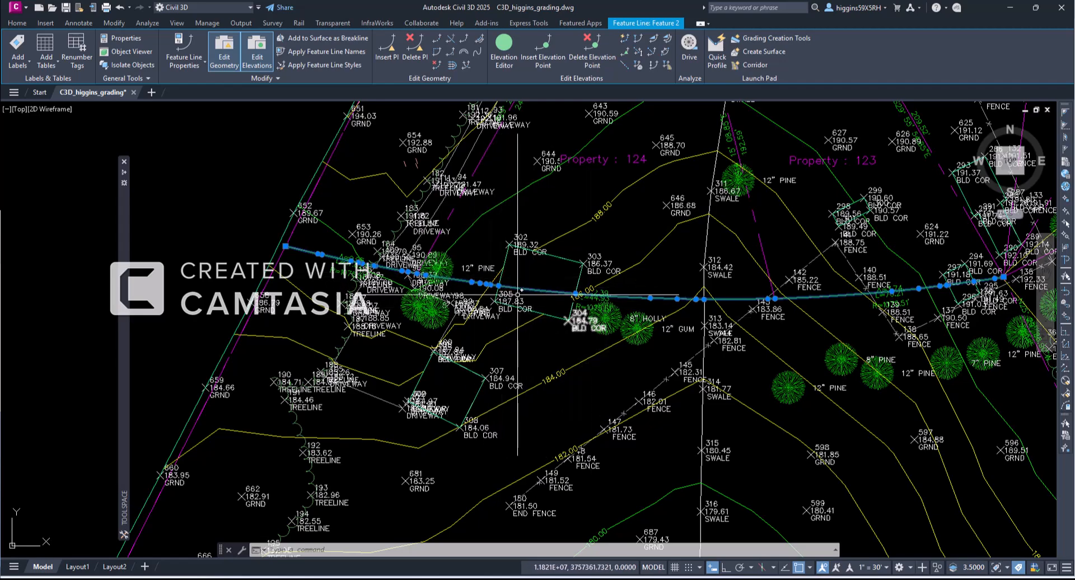
scroll(518, 294, up, 3)
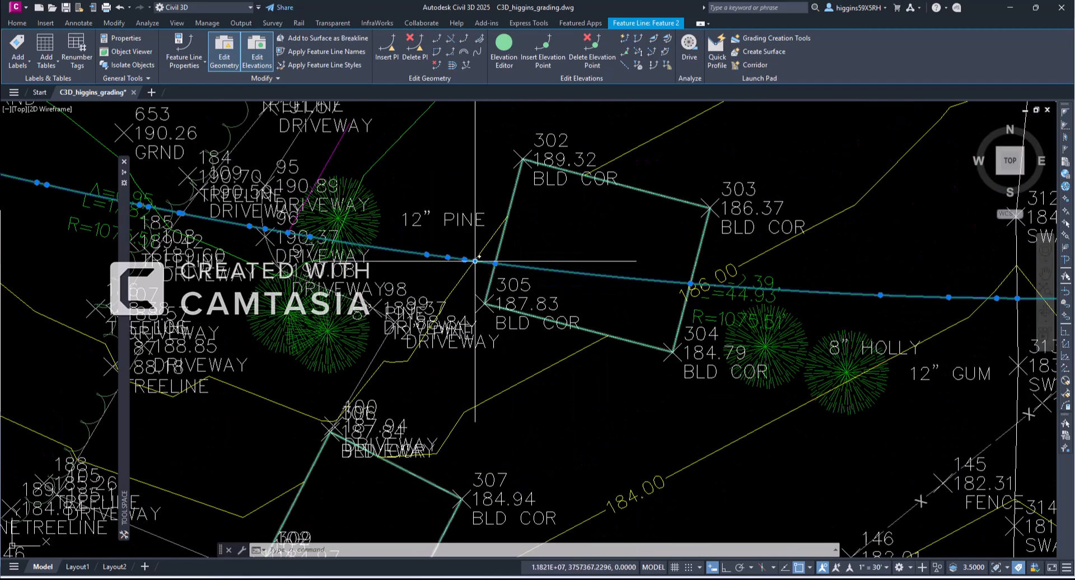
scroll(743, 276, down, 2)
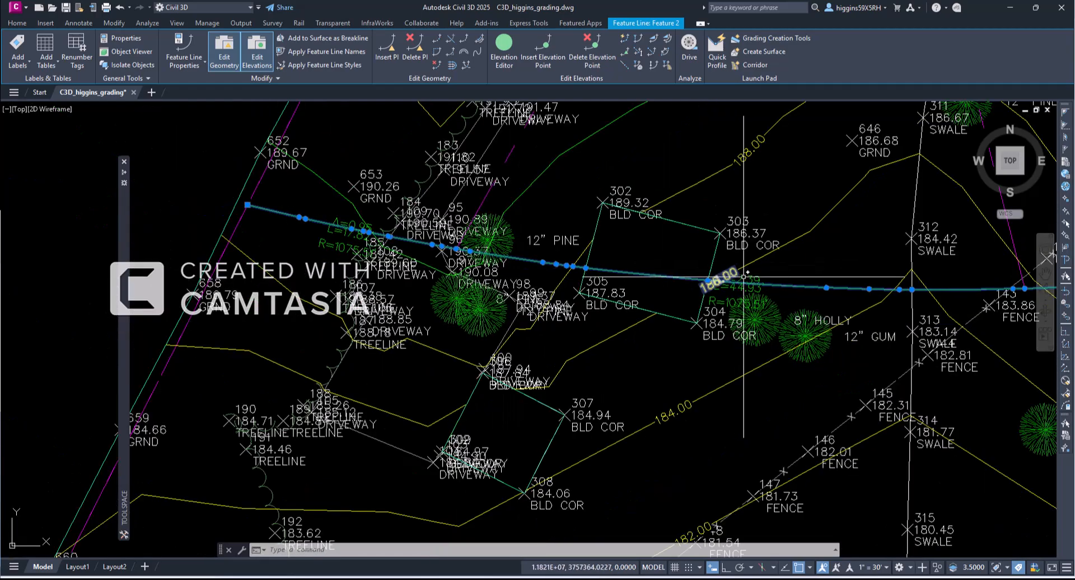
mouse_move(749, 286)
middle_down()
mouse_move(480, 377)
mouse_move(862, 354)
mouse_move(732, 355)
middle_up()
scroll(615, 278, down, 2)
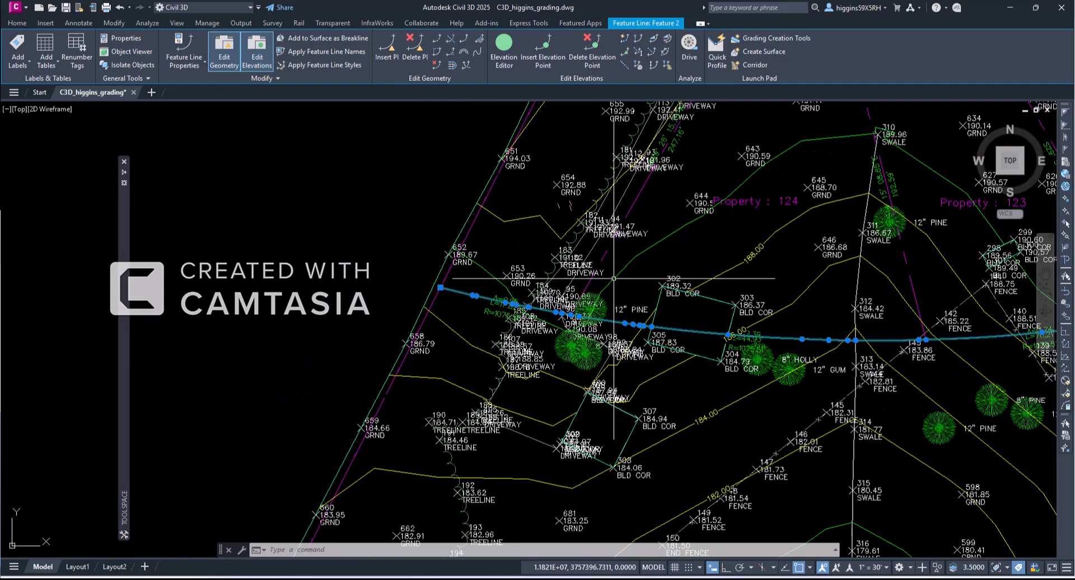
- Highlight surface EG and examine its contours across properties 124 and 123
key(Escape)
key(Escape)
click(659, 240)
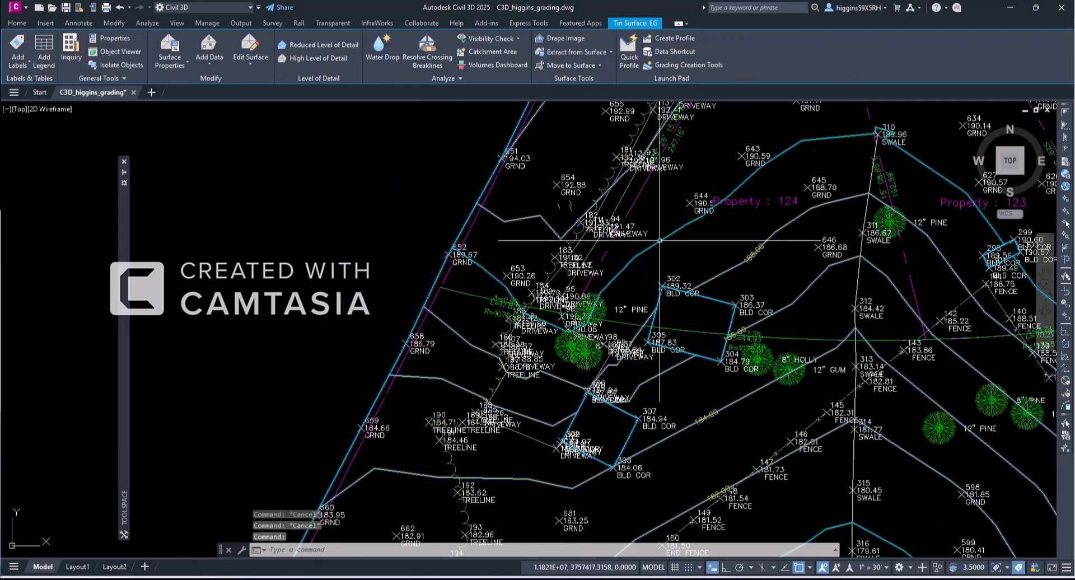
middle_drag(1032, 270, 883, 260)
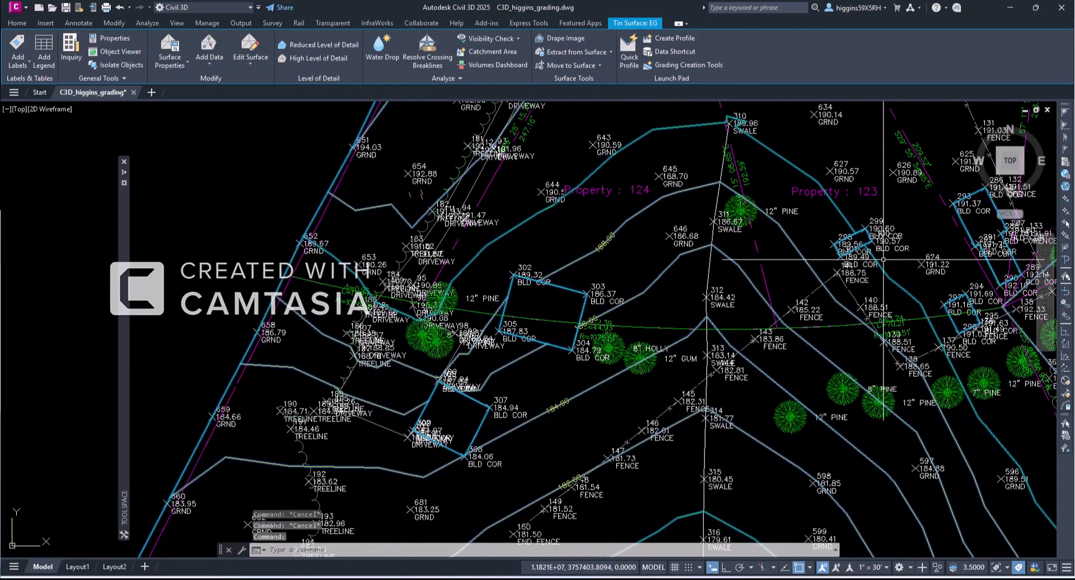
key(Escape)
- Delete the arc feature line's elevation points just west of the building outline (points 302 to 305) and where it crosses that outline
click(931, 320)
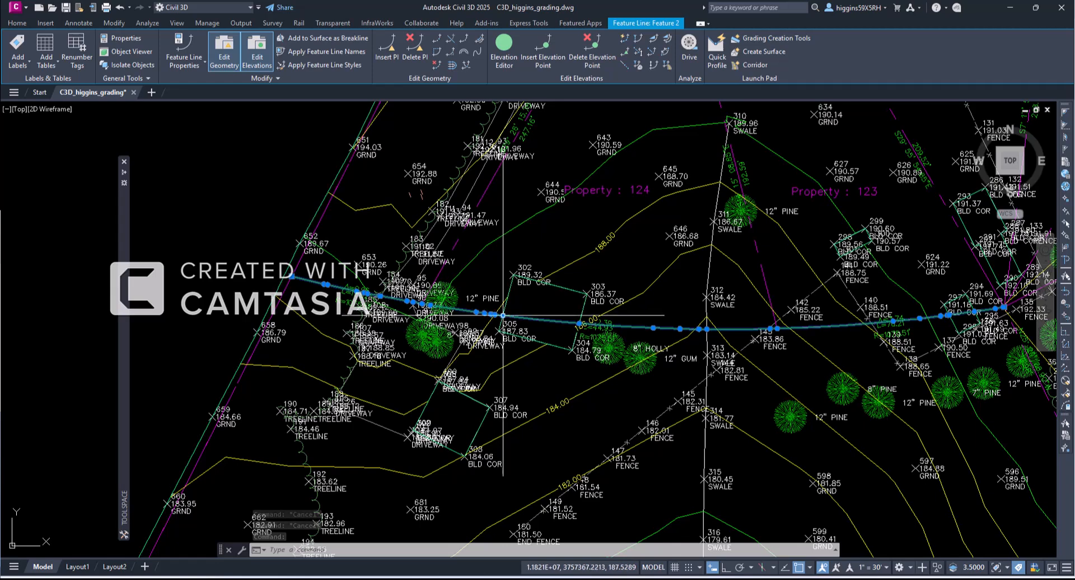
click(591, 52)
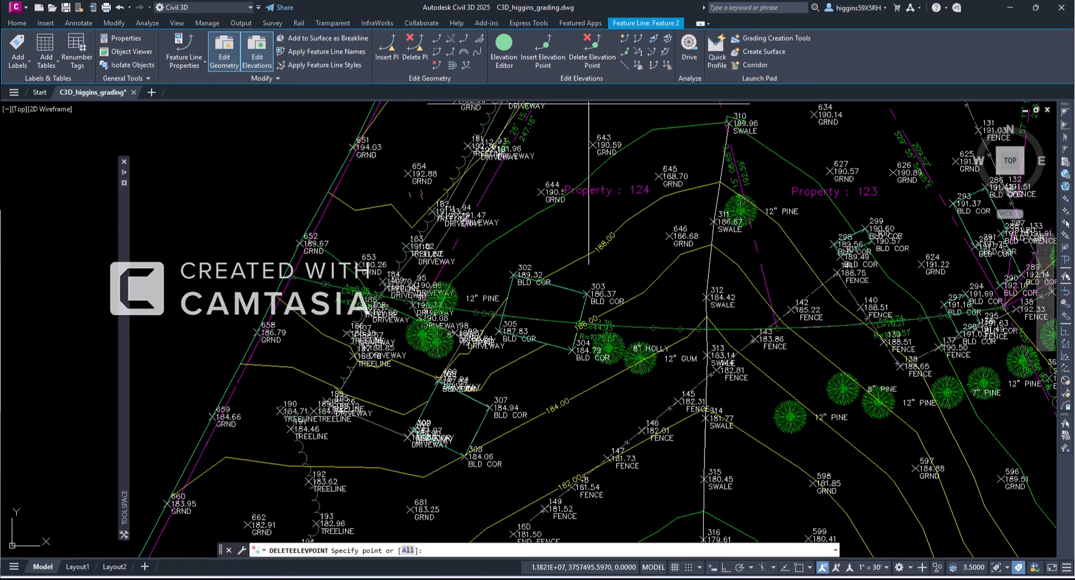
scroll(478, 318, up, 4)
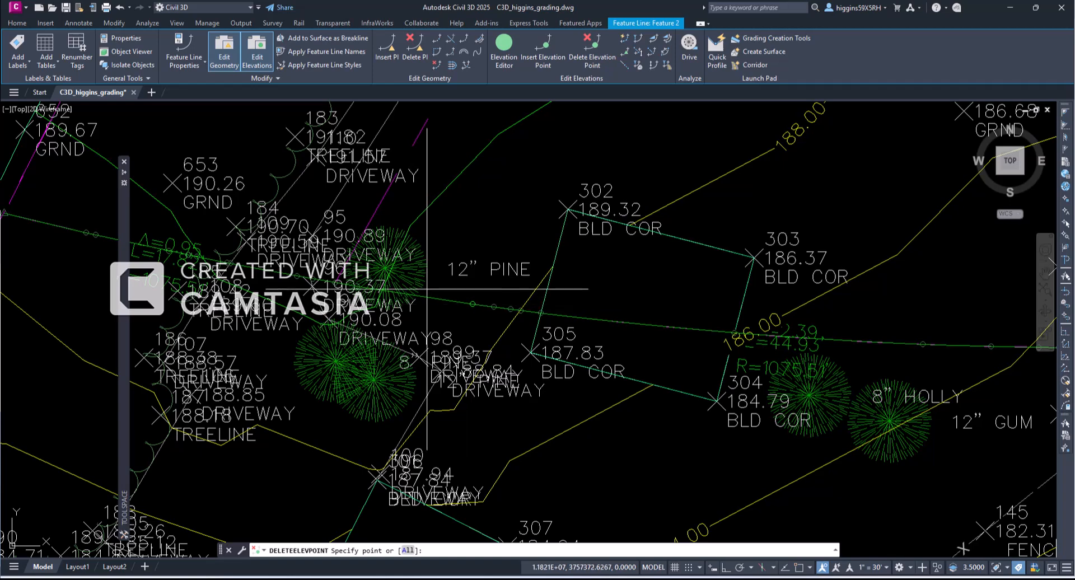
click(472, 304)
click(494, 307)
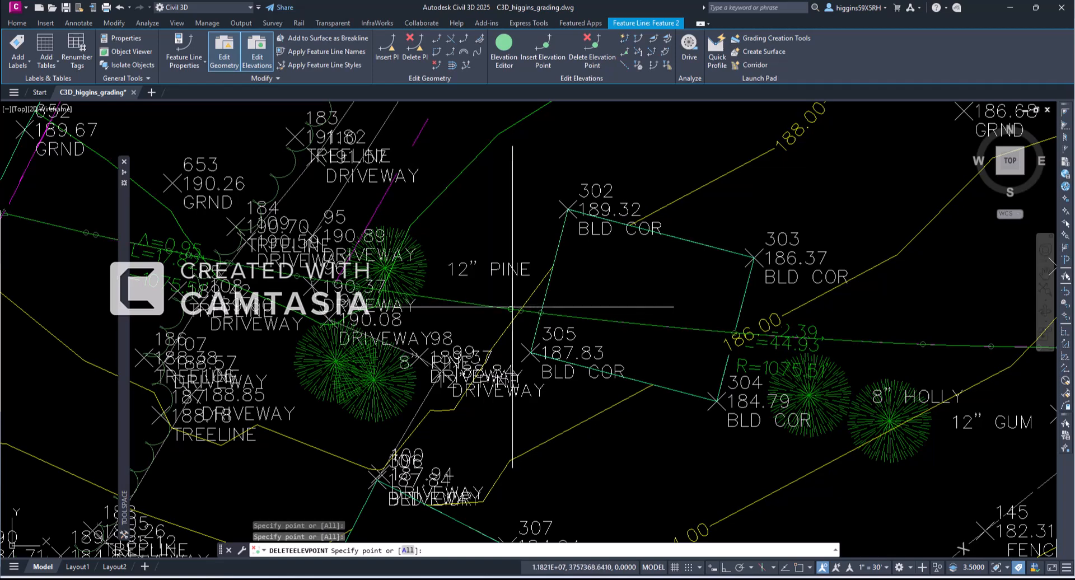
click(512, 307)
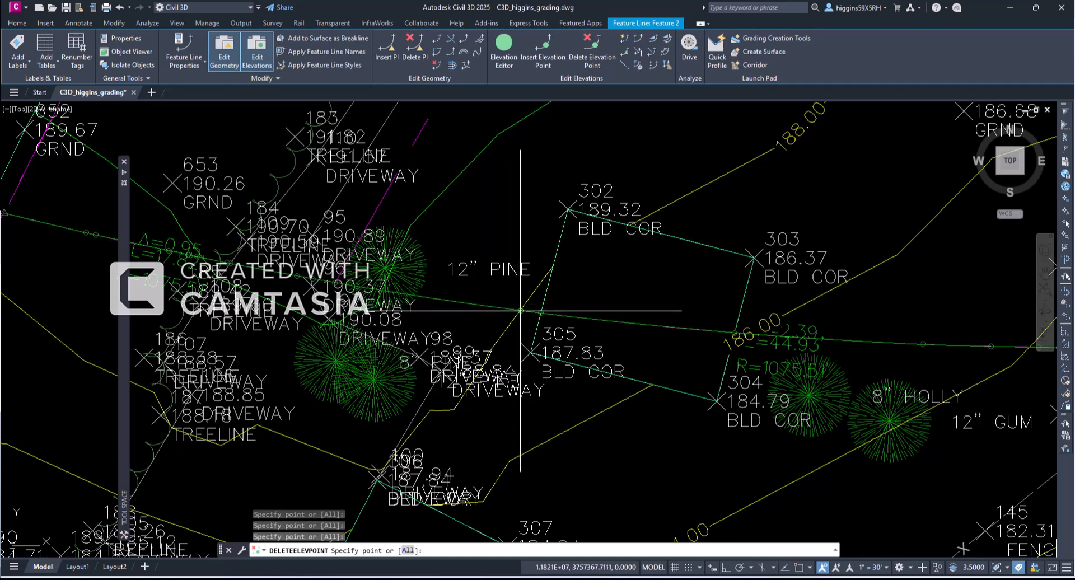
click(736, 333)
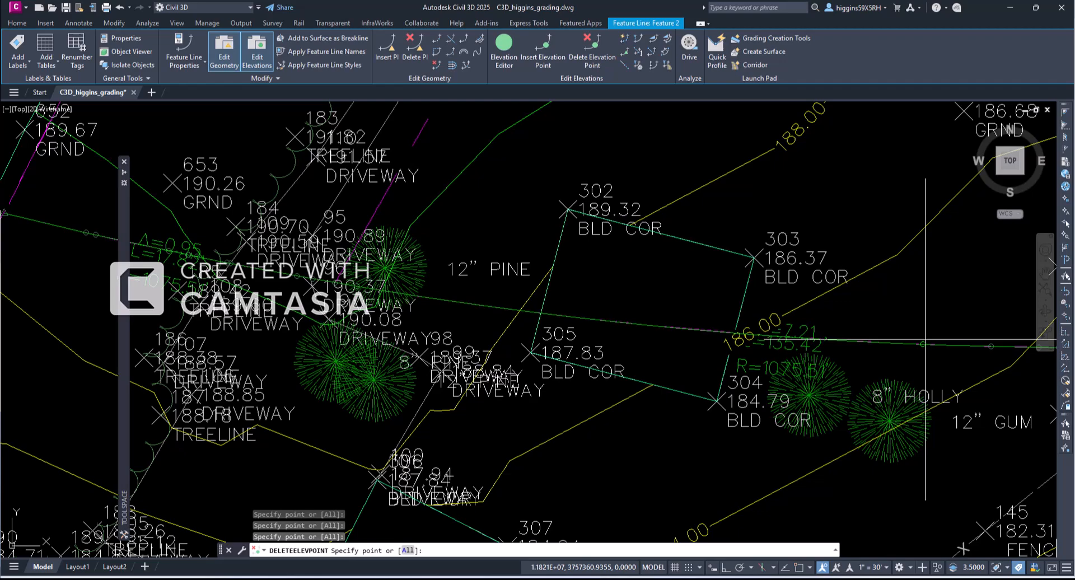
- Delete the feature line's elevation points on both sides of the swale, beside fence point 143, and west of building corner 297
mouse_move(925, 340)
middle_down()
mouse_move(502, 269)
mouse_move(299, 278)
middle_up()
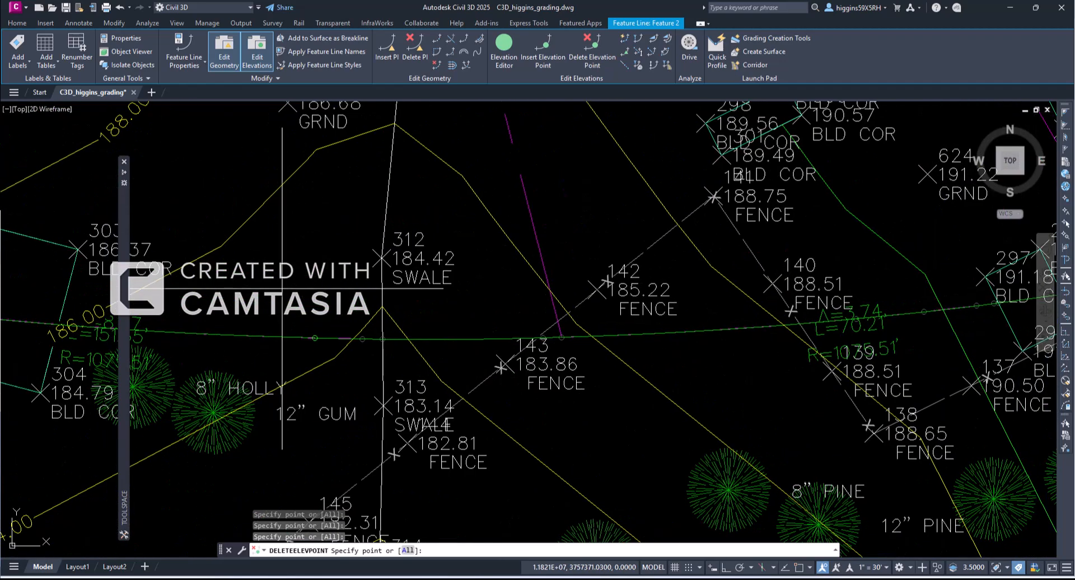
click(314, 338)
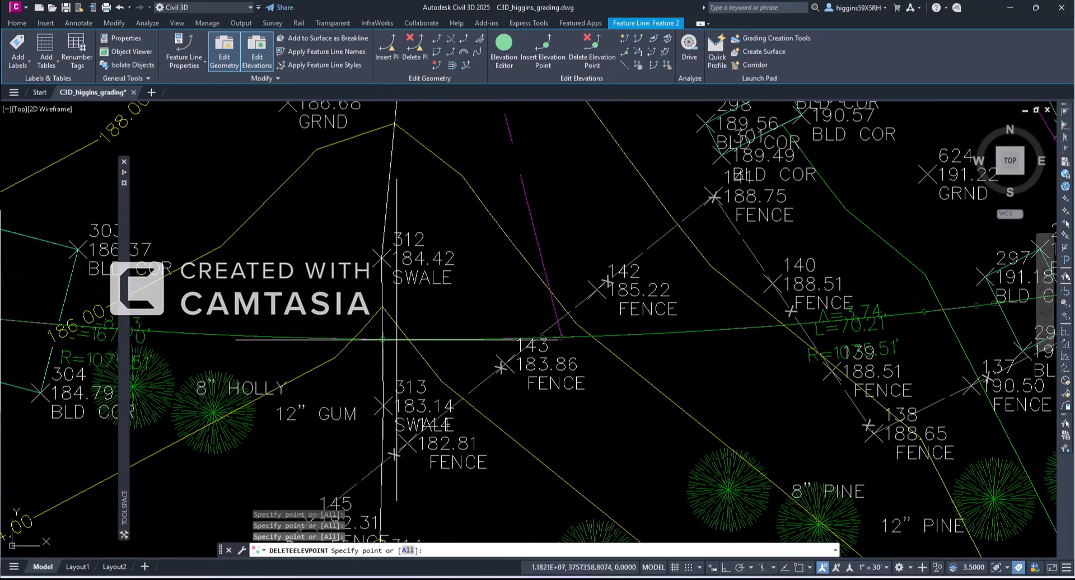
click(362, 339)
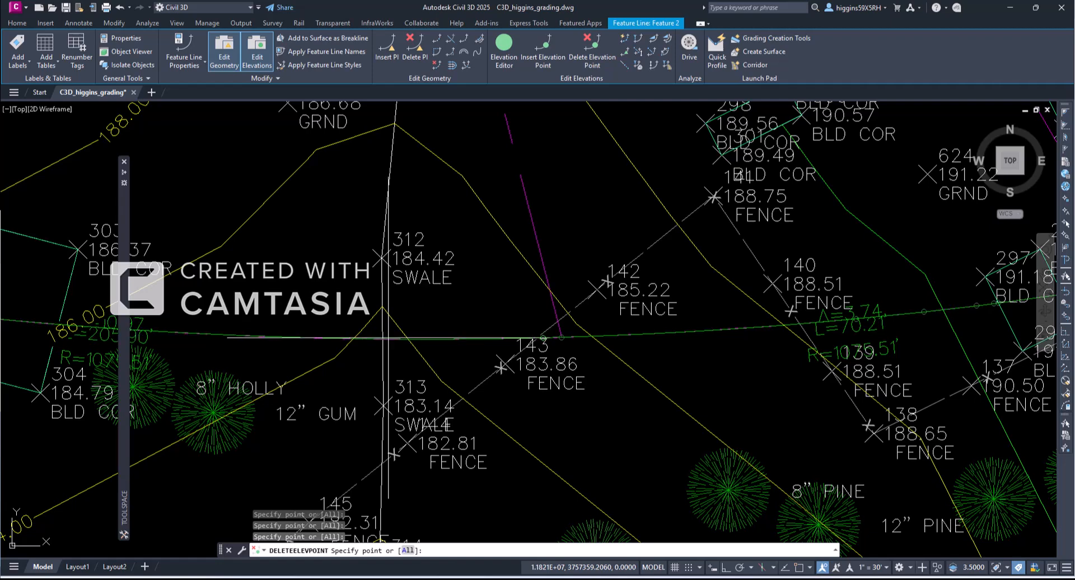
click(547, 336)
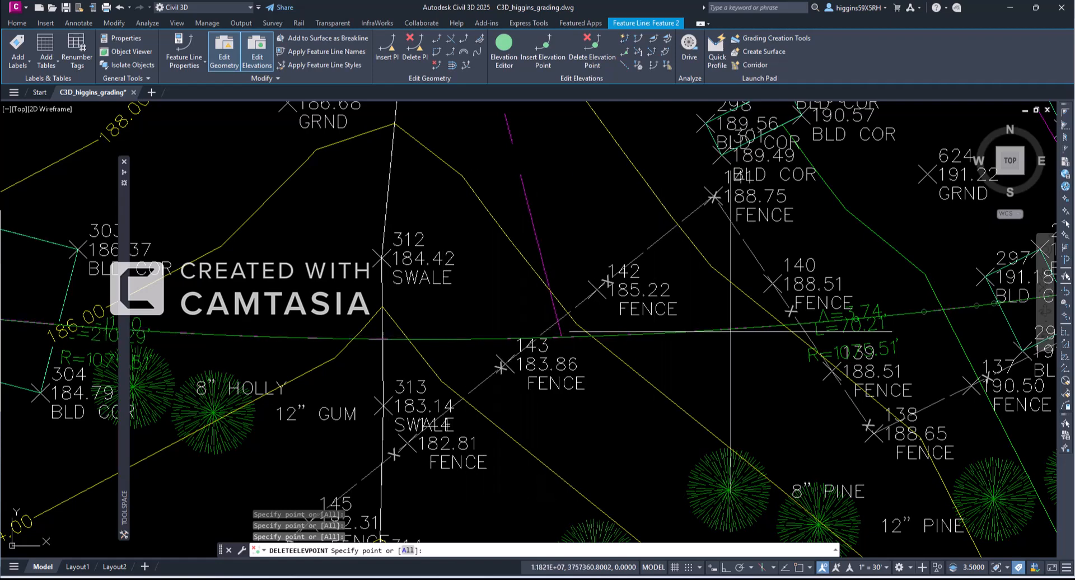
click(924, 312)
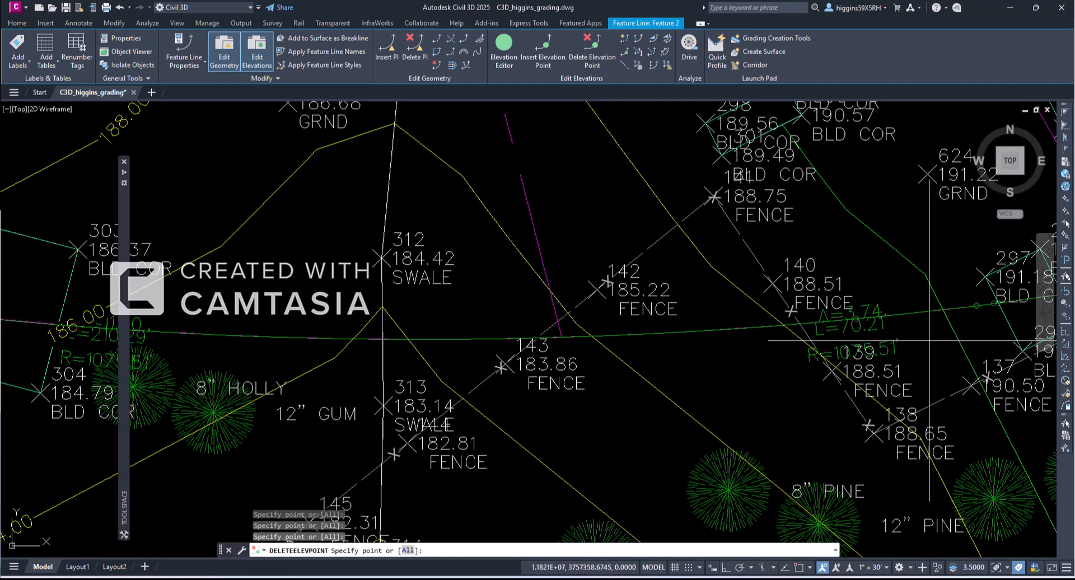
key(Return)
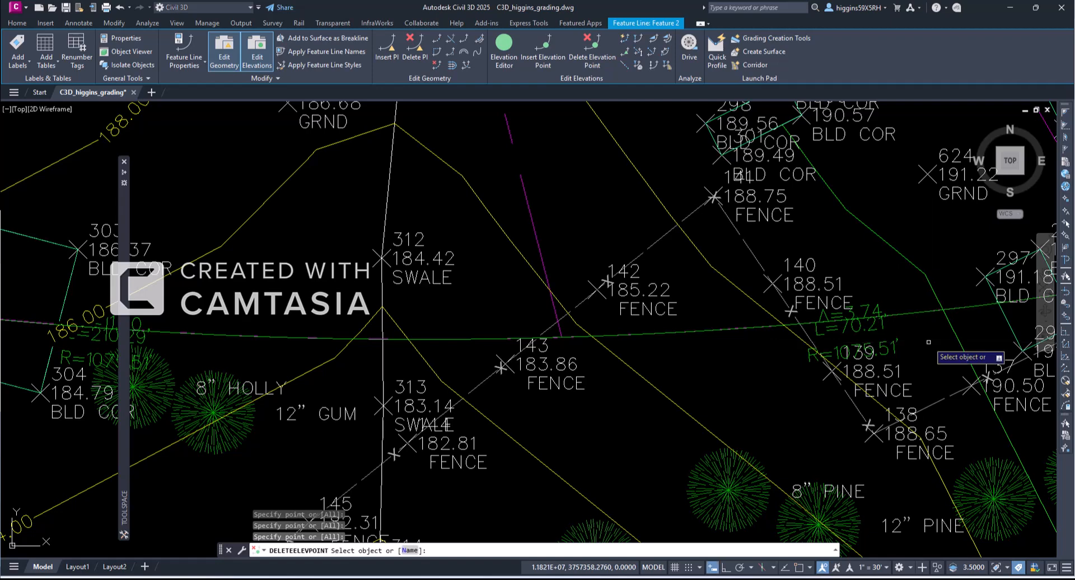
key(Escape)
key(Escape)
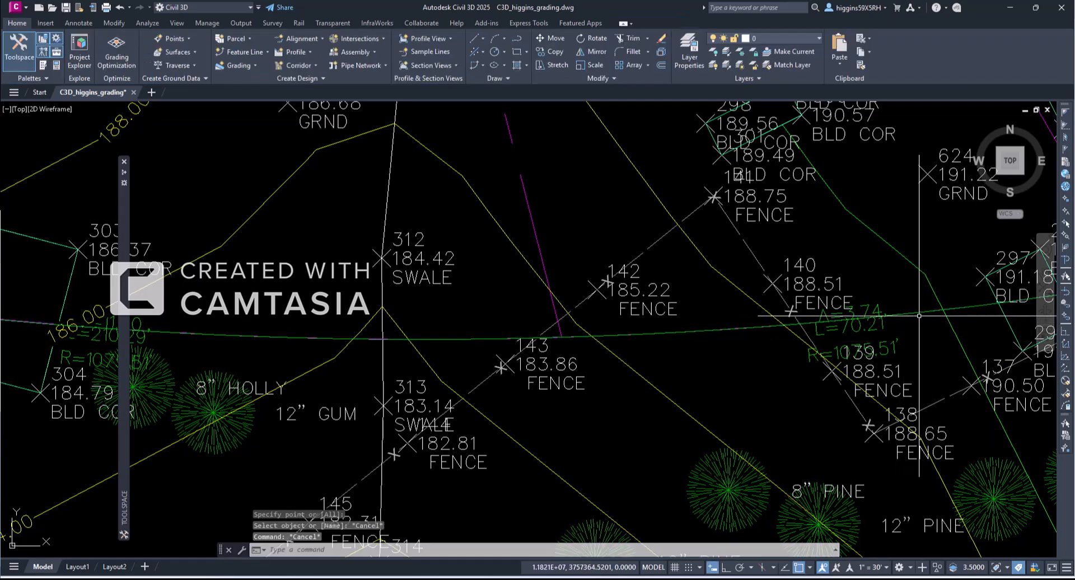
- Review the feature line's remaining elevation points in the Elevation Editor, moving the editor clear of the line to compare them with the drawing
click(919, 314)
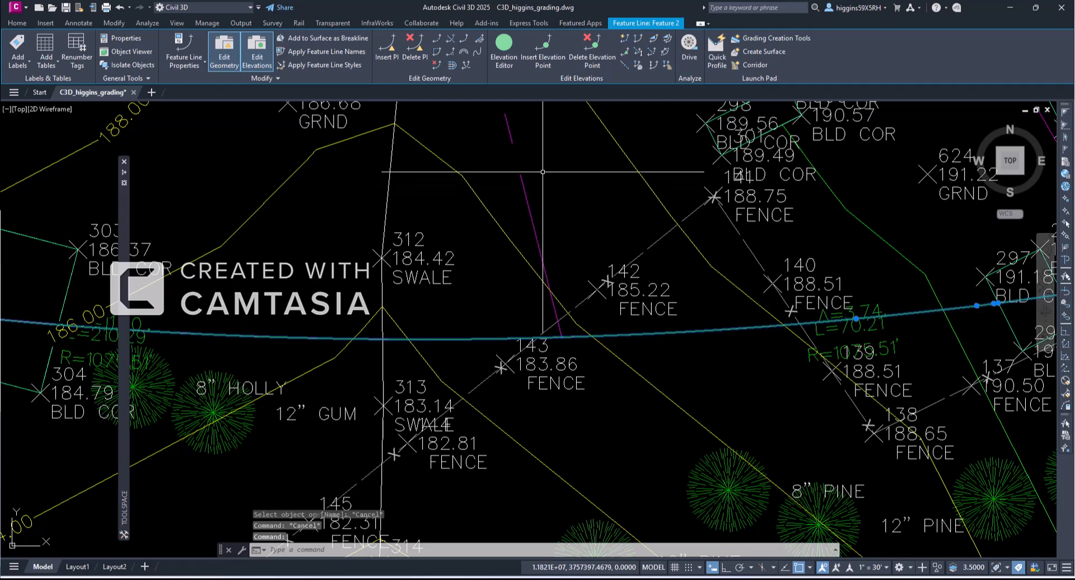
click(507, 56)
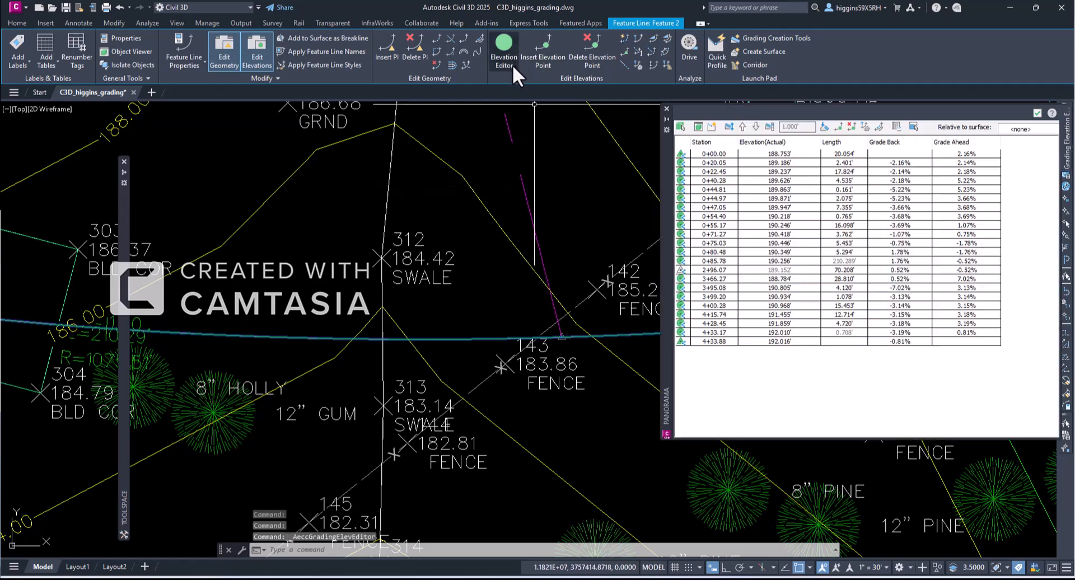
click(604, 376)
key(Escape)
scroll(599, 381, down, 4)
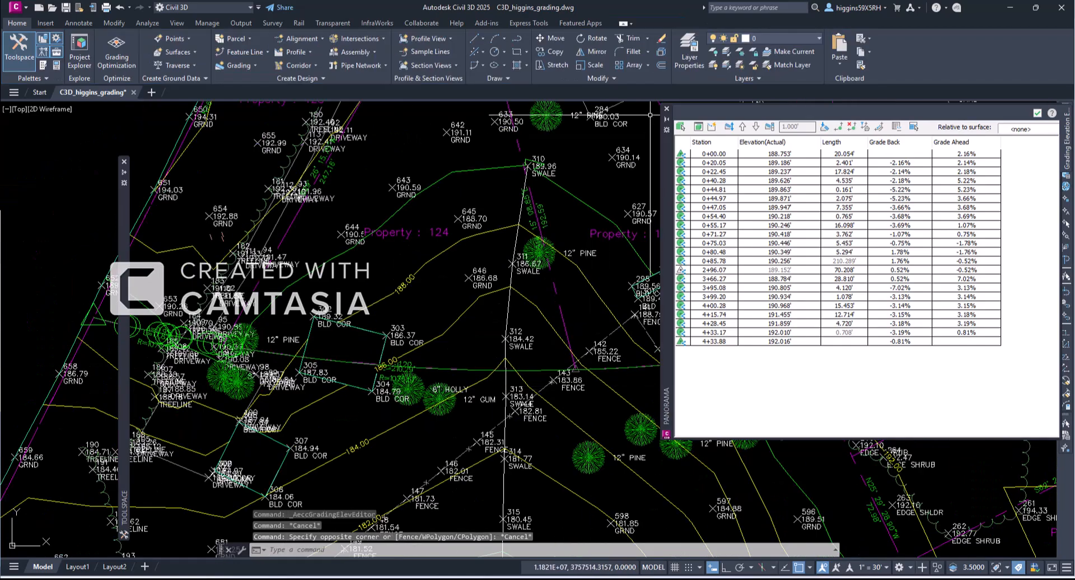
mouse_move(666, 151)
mouse_down()
mouse_move(669, 164)
mouse_move(242, 403)
mouse_move(415, 442)
mouse_move(411, 451)
mouse_move(740, 323)
mouse_move(778, 238)
mouse_move(792, 149)
mouse_up()
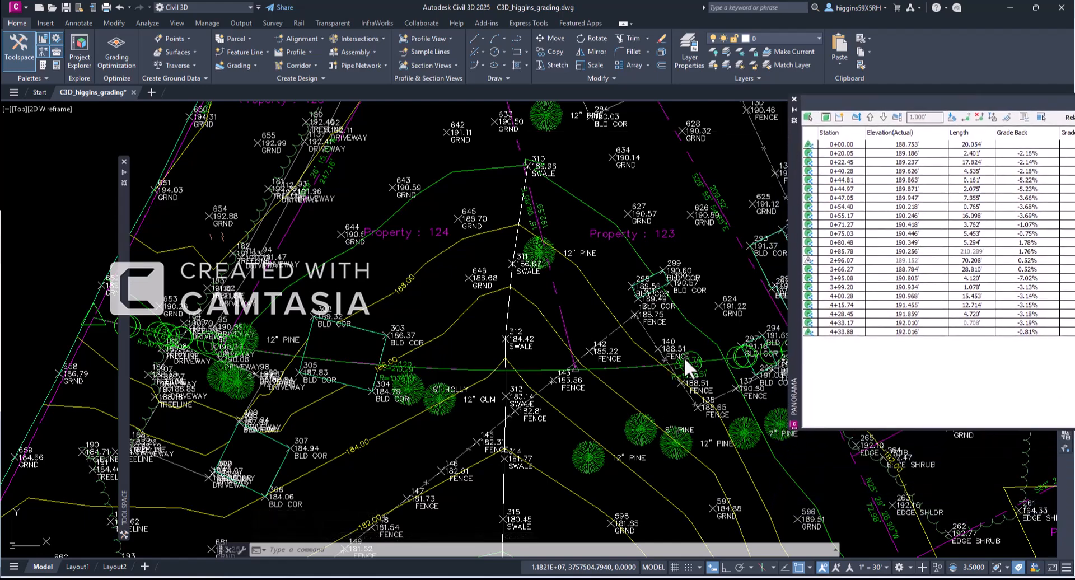
scroll(690, 362, up, 5)
scroll(697, 365, down, 5)
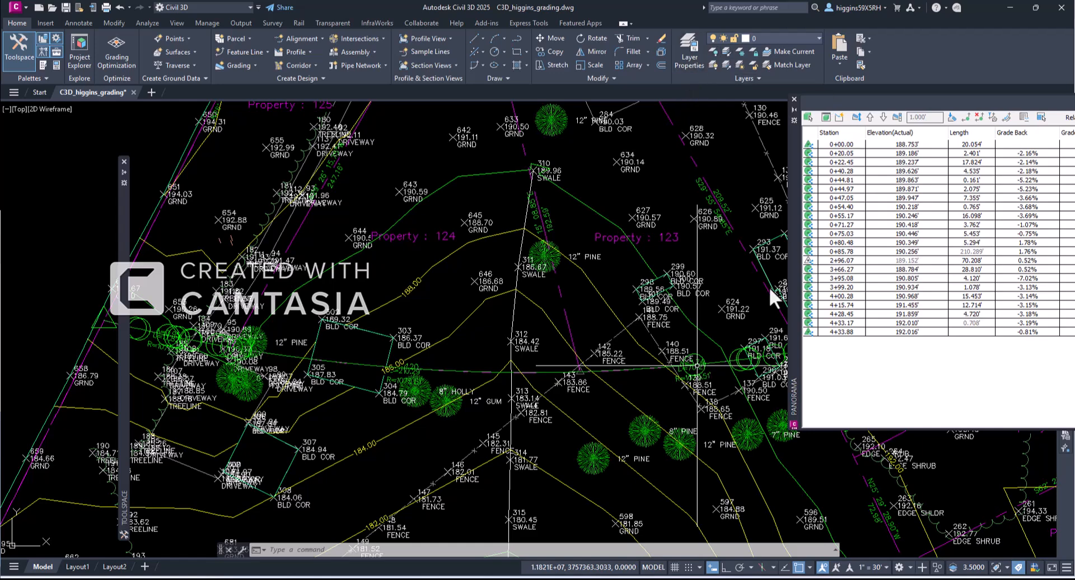
click(770, 287)
key(Escape)
key(Escape)
- Delete the arc feature line's remaining elevation point between fence points 139 and 140
click(719, 363)
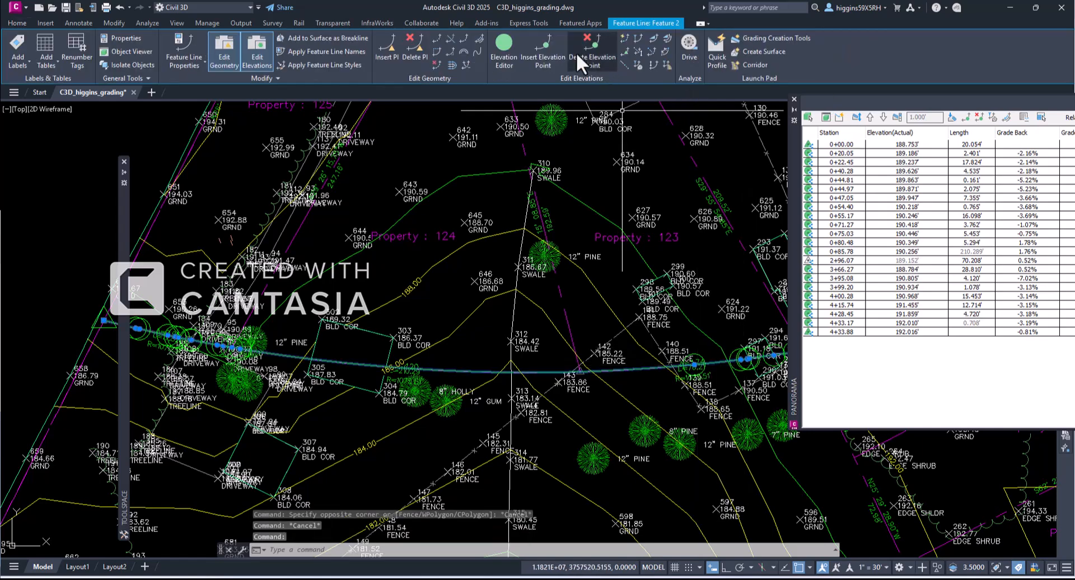
click(592, 49)
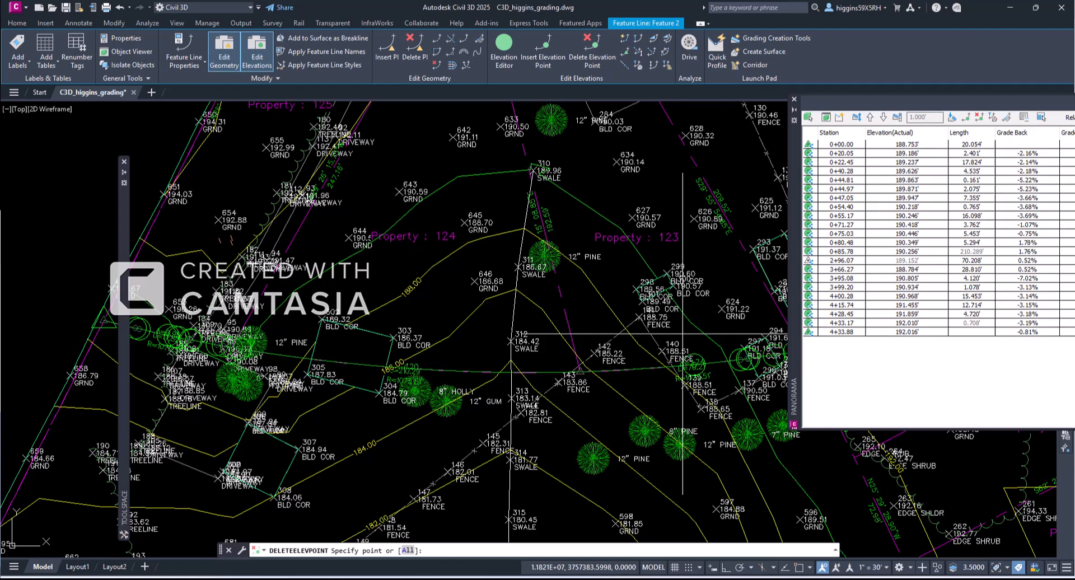
click(693, 367)
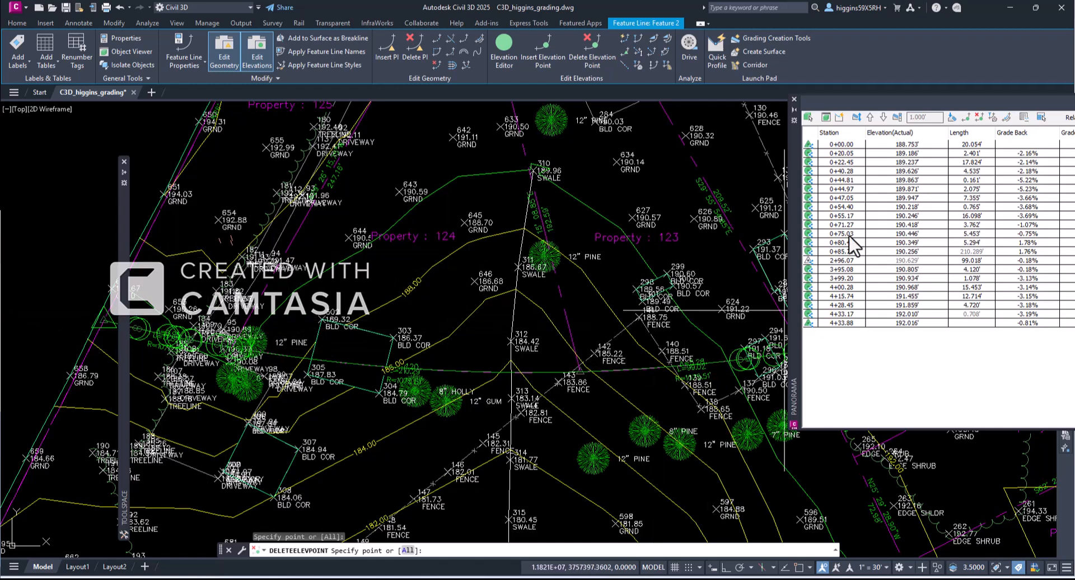
key(Escape)
key(Escape)
key(Escape)
click(351, 361)
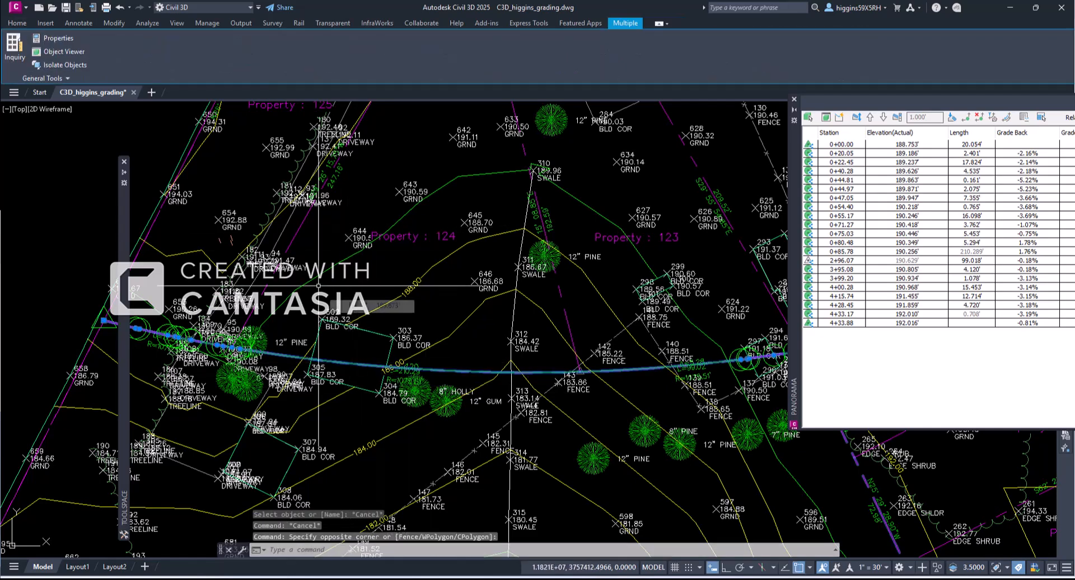
key(Escape)
key(Escape)
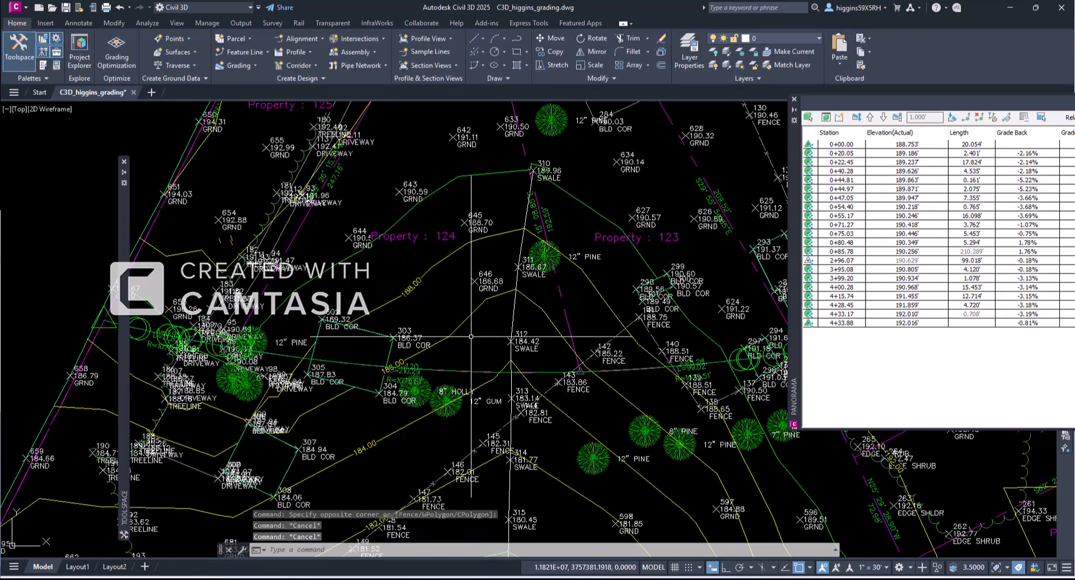
- Insert an elevation point at elevation 190 where the feature line crosses the green contour beside the driveway, west of building corner 302
click(454, 370)
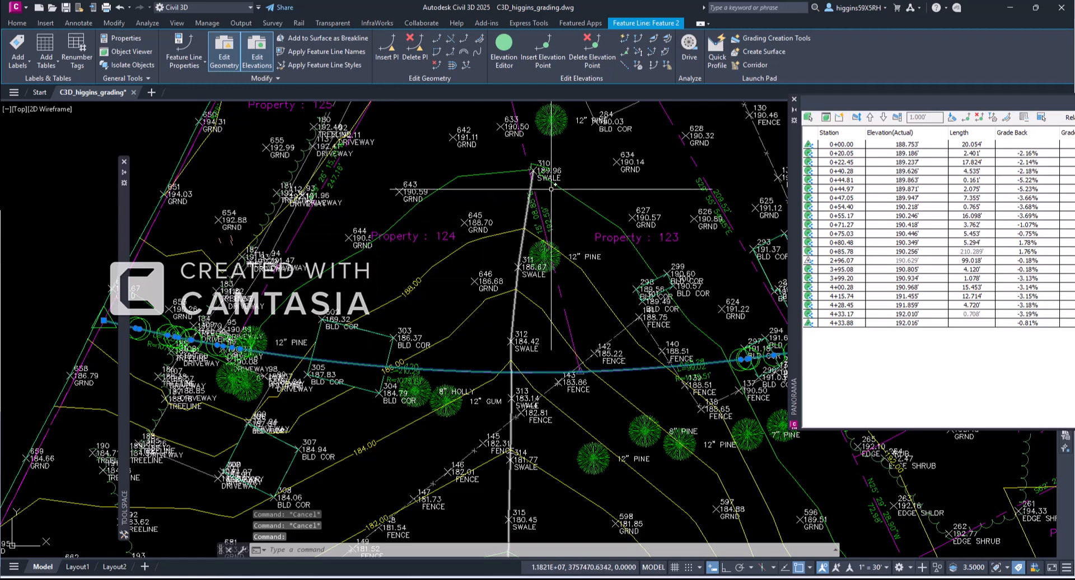
click(543, 48)
scroll(246, 345, up, 5)
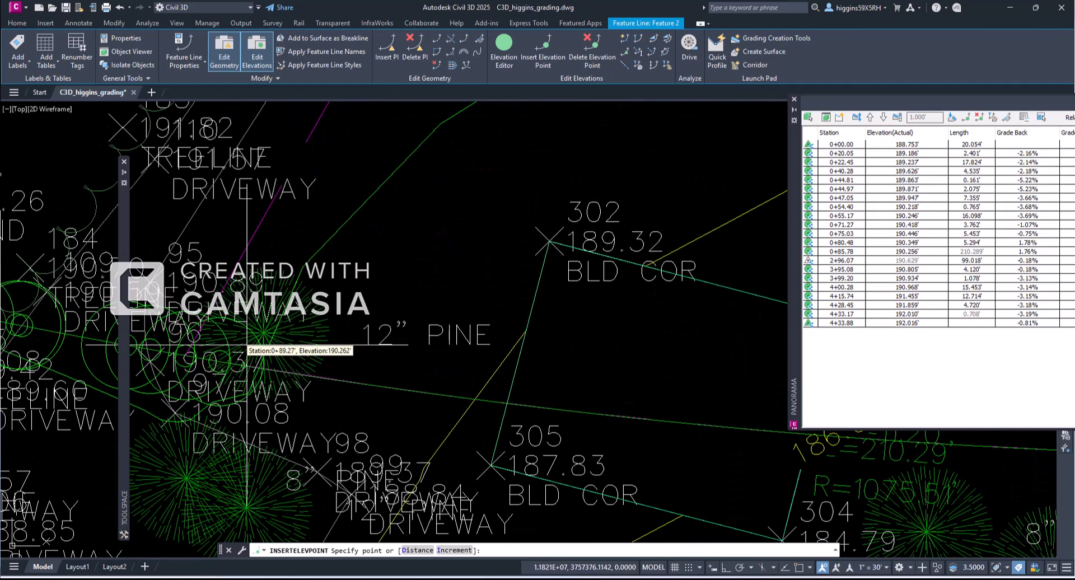
scroll(246, 344, up, 4)
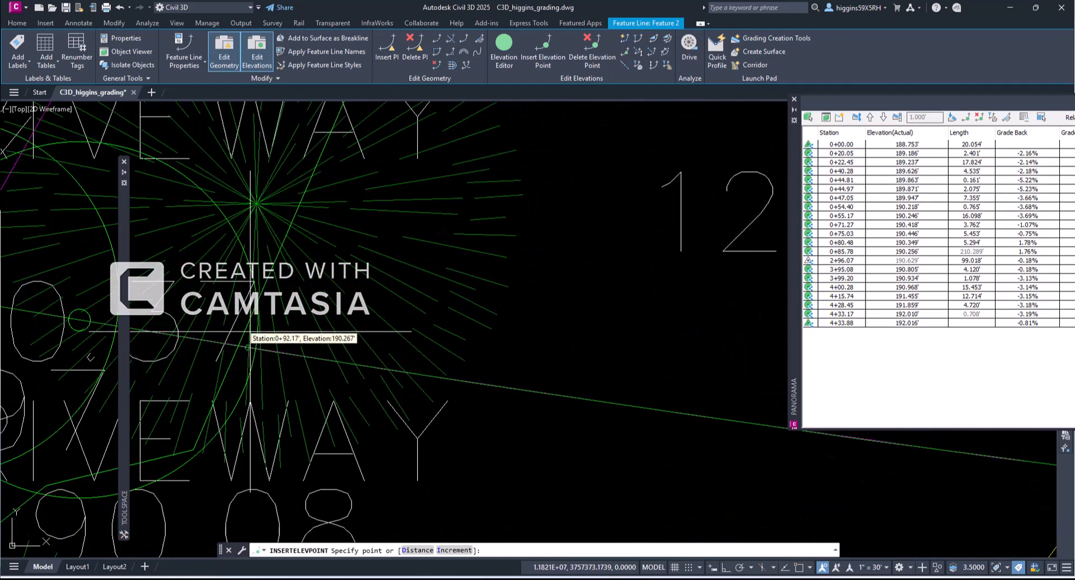
scroll(249, 347, up, 5)
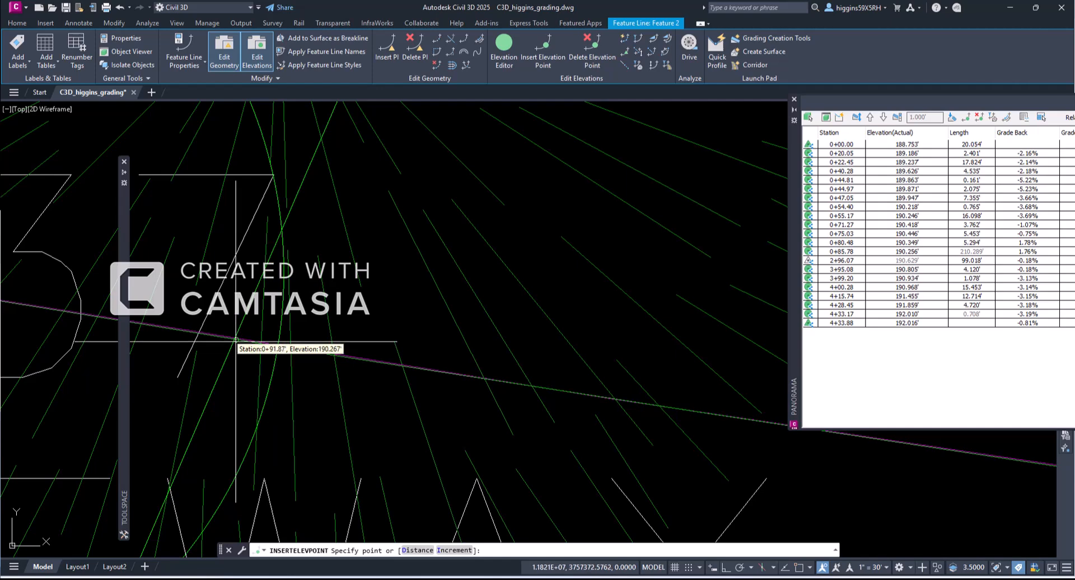
click(234, 339)
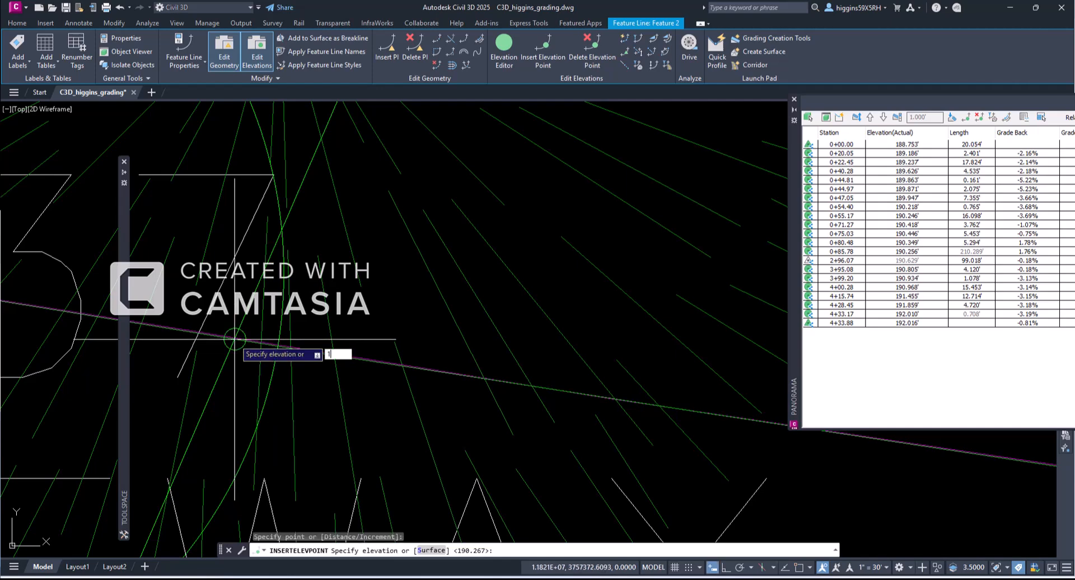
key(Return)
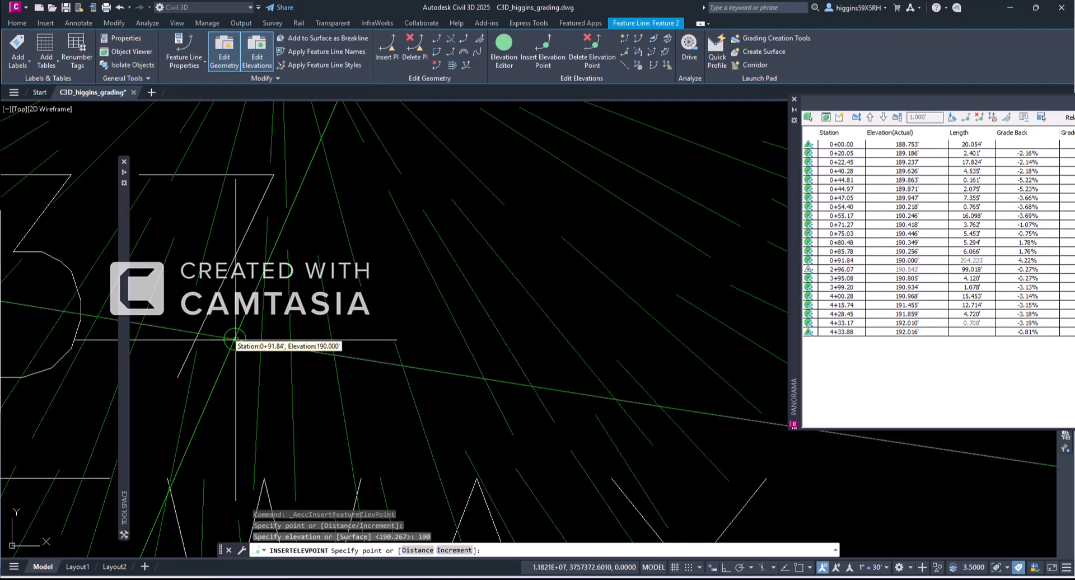
- Insert another elevation point at elevation 190 where the feature line crosses the green contour west of building corner 297
scroll(236, 339, down, 3)
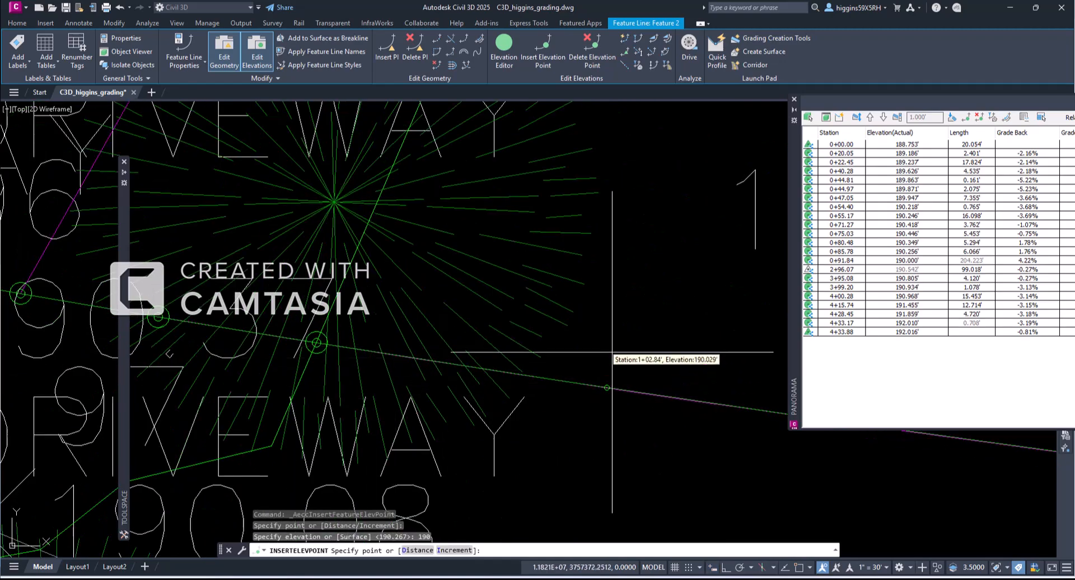
scroll(622, 336, up, 4)
scroll(685, 296, down, 4)
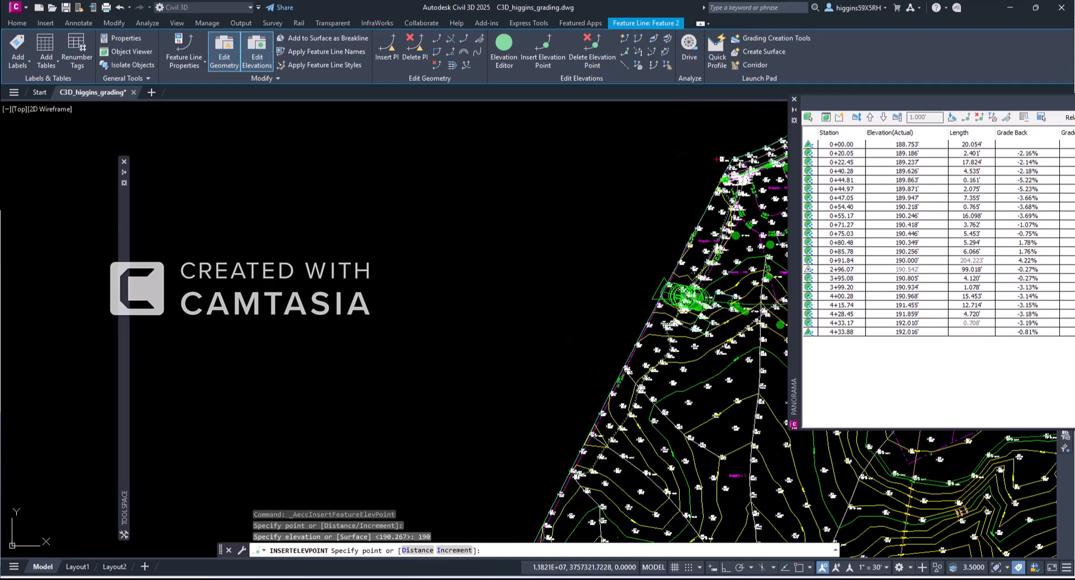
scroll(773, 314, up, 5)
mouse_move(774, 315)
middle_down()
mouse_move(665, 317)
mouse_move(386, 414)
middle_up()
scroll(464, 364, up, 6)
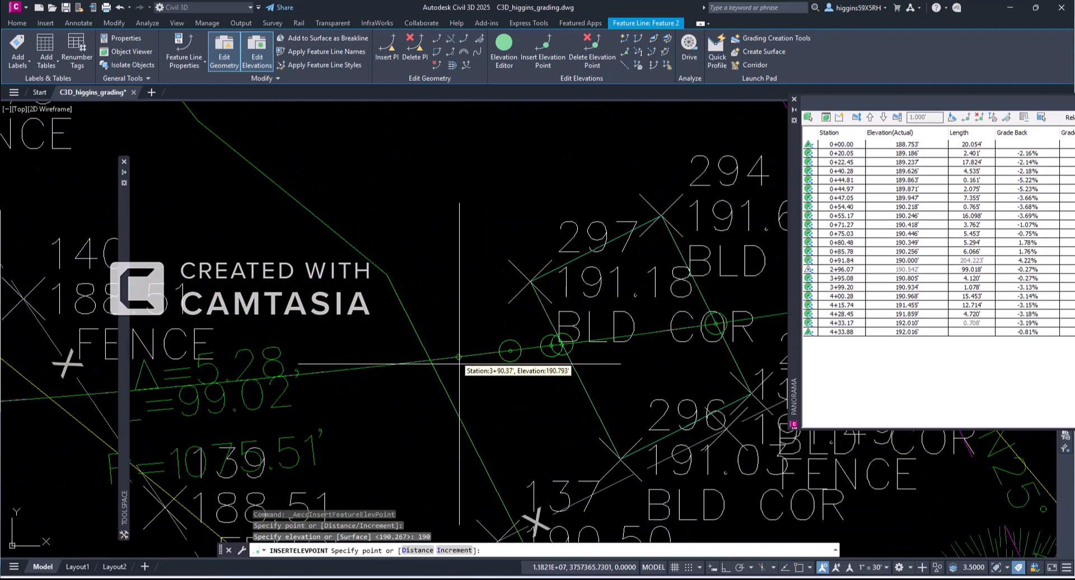
scroll(428, 366, up, 5)
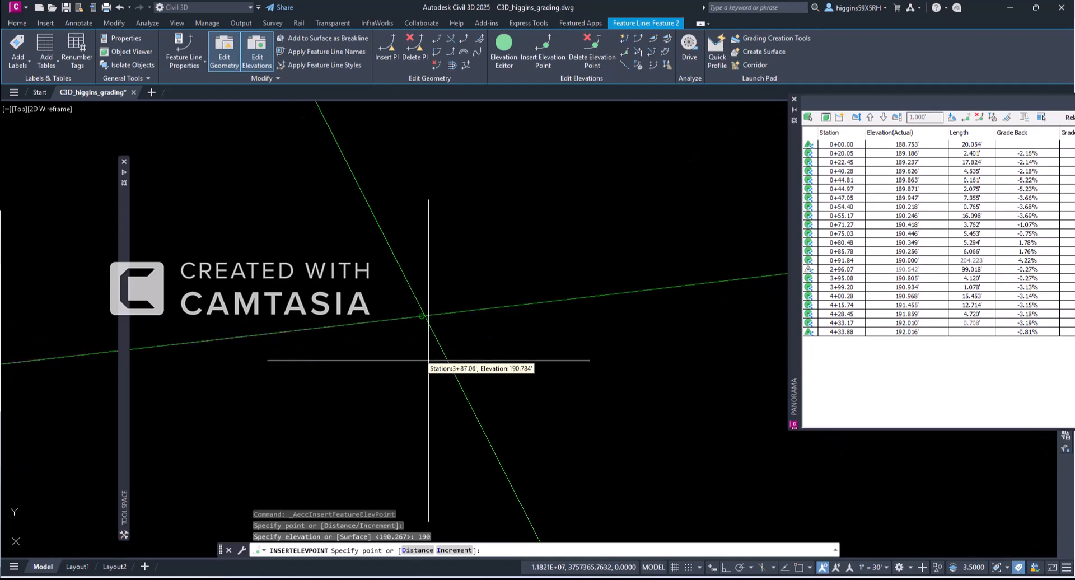
click(426, 317)
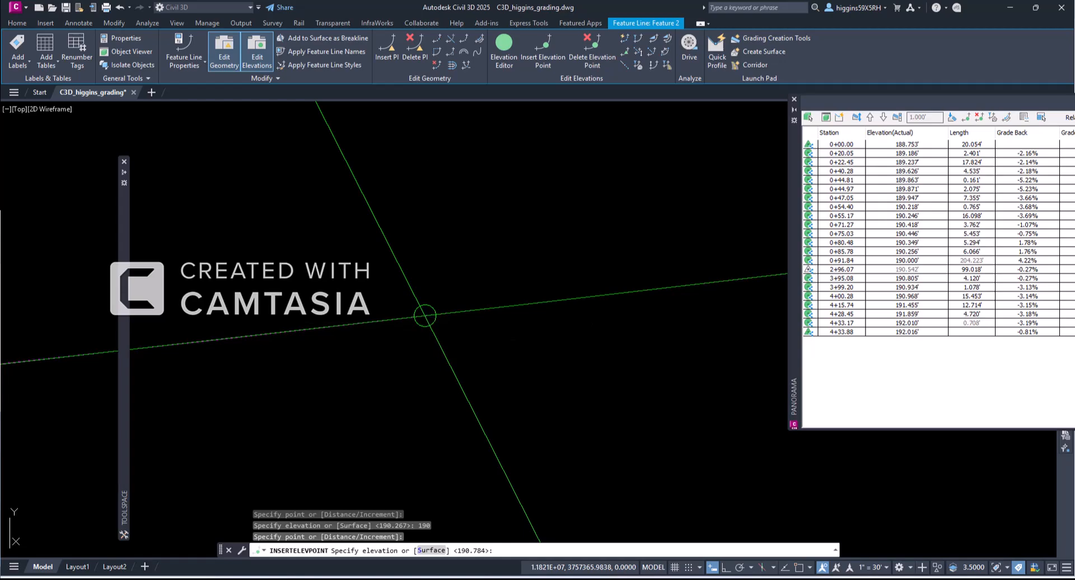
text(190)
key(Return)
key(Escape)
key(Escape)
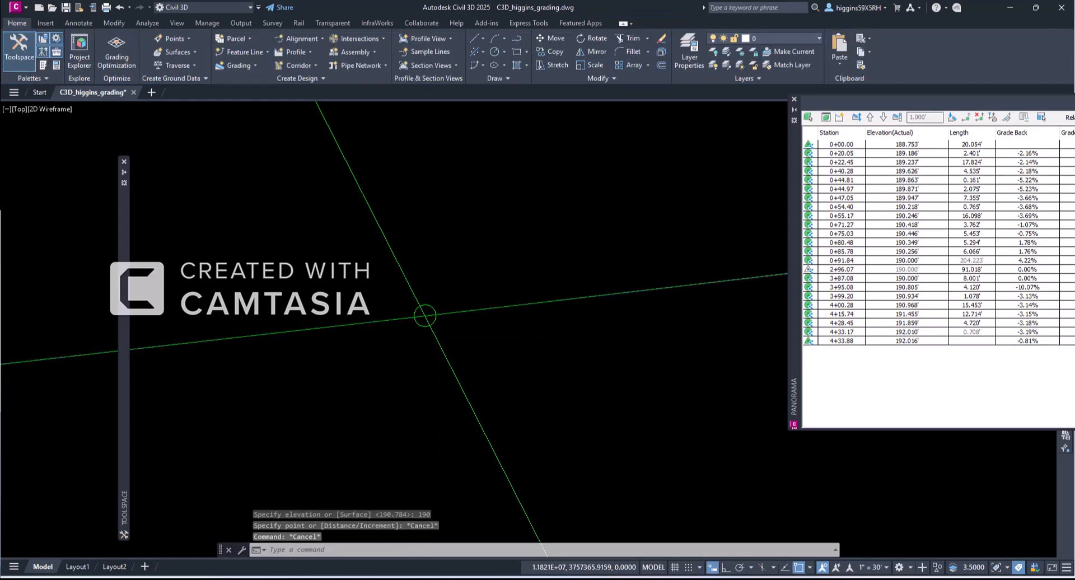
- Review the feature line's elevations and grades at the two inserted points and the vertex between them, locating each in the drawing
scroll(446, 337, down, 12)
middle_drag(452, 338, 503, 347)
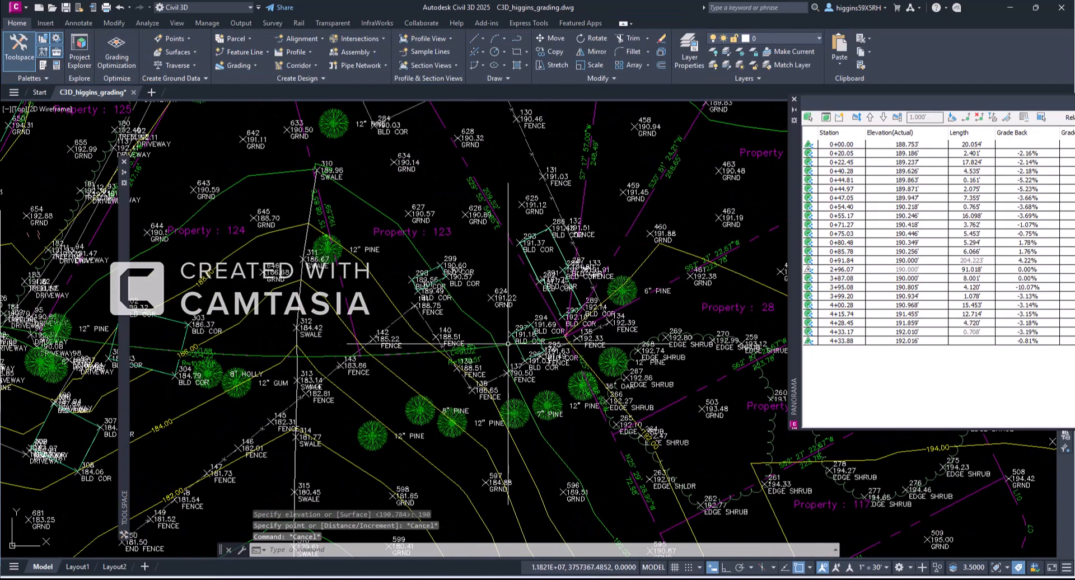
click(363, 354)
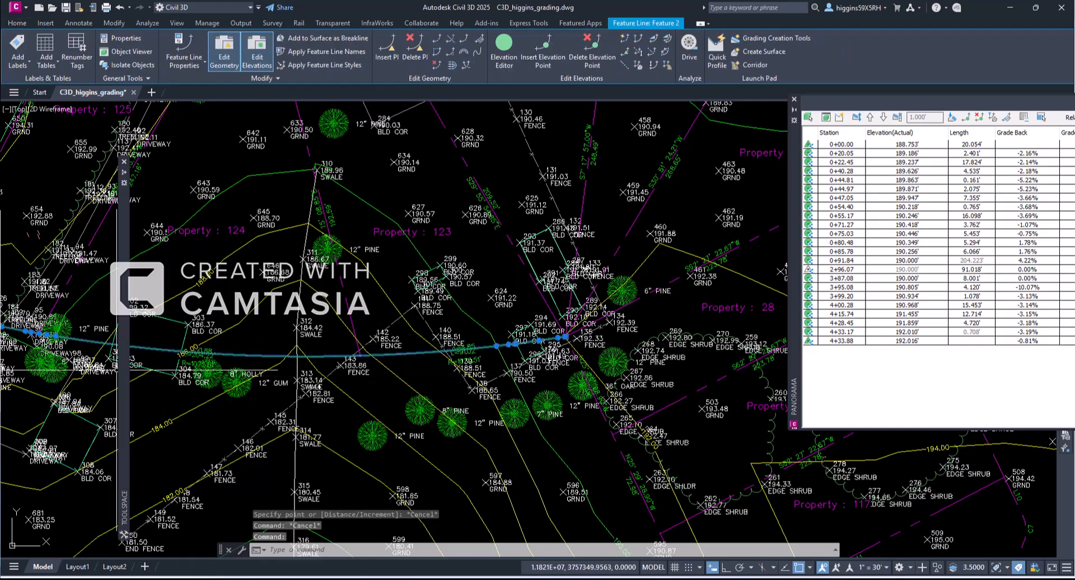
mouse_move(95, 344)
middle_down()
mouse_move(373, 368)
mouse_move(357, 357)
middle_up()
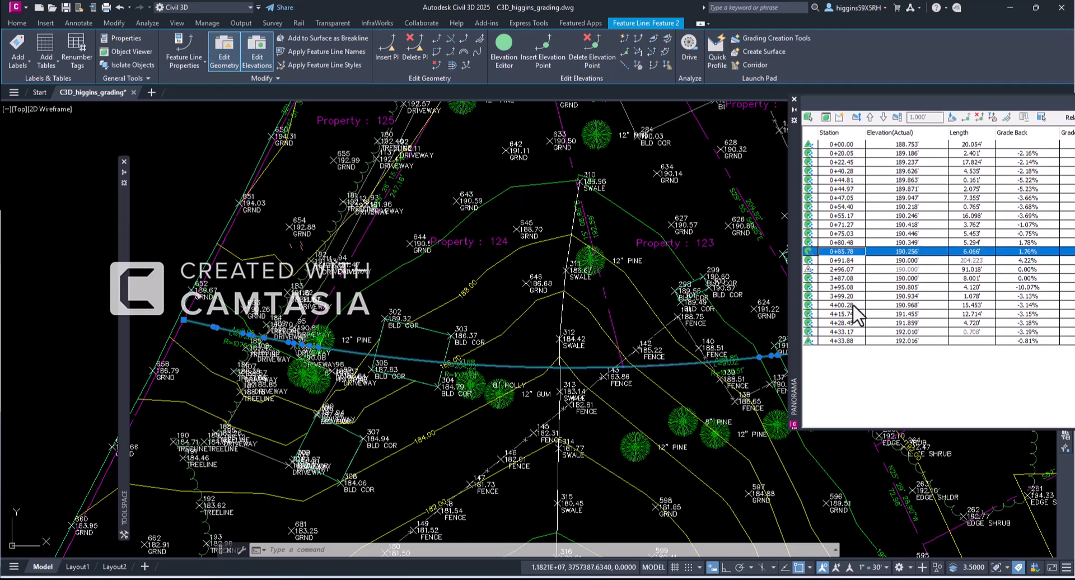
click(905, 261)
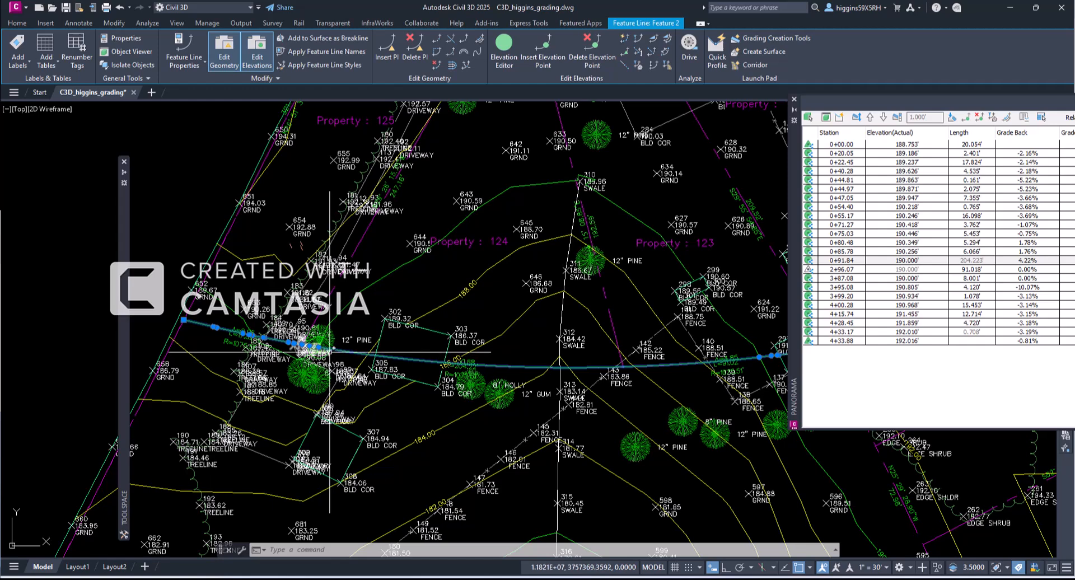
click(921, 270)
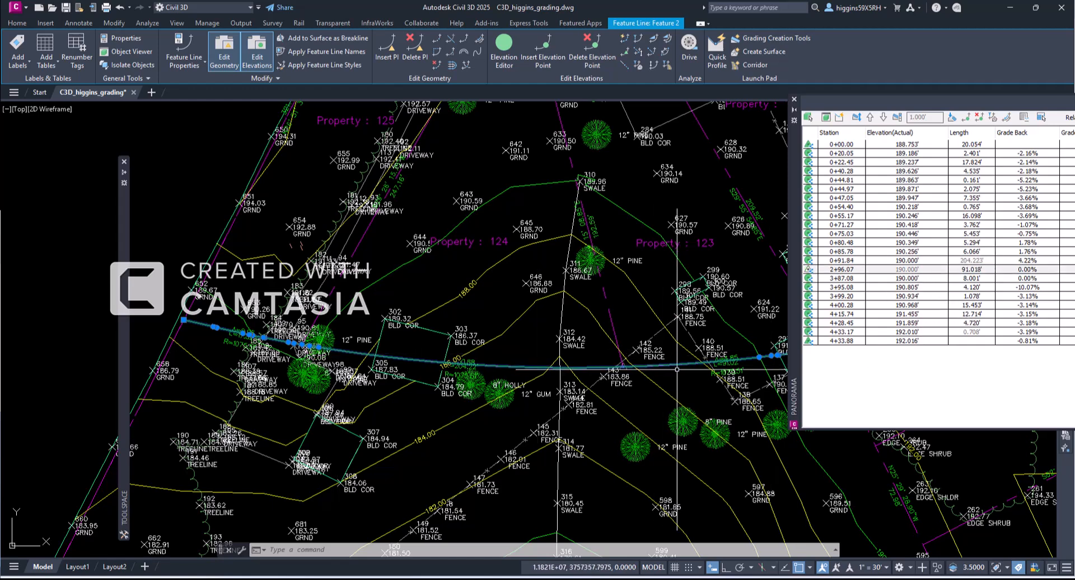
middle_drag(683, 370, 589, 386)
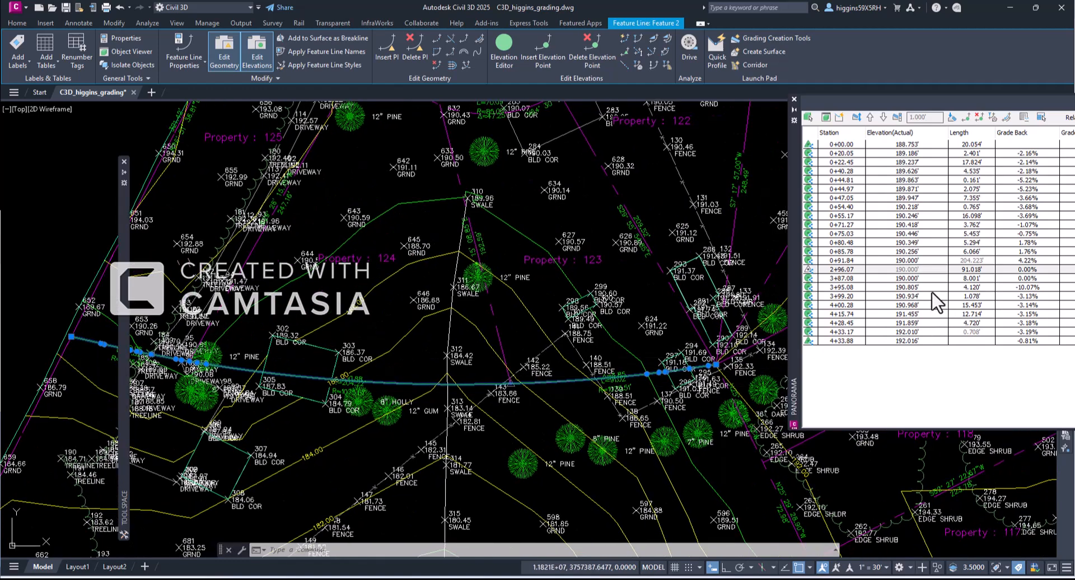
click(874, 278)
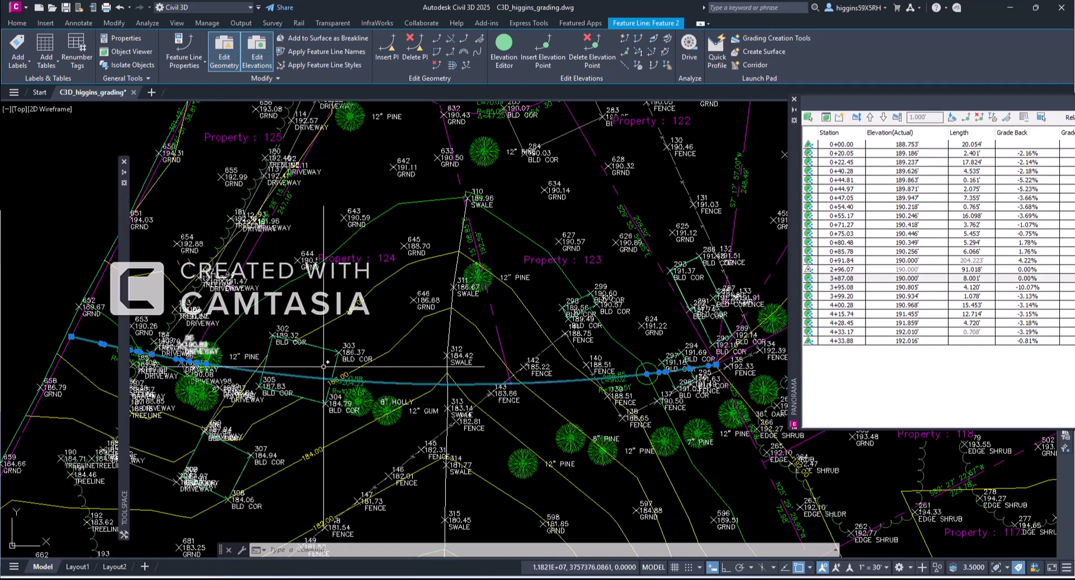
scroll(394, 407, down, 1)
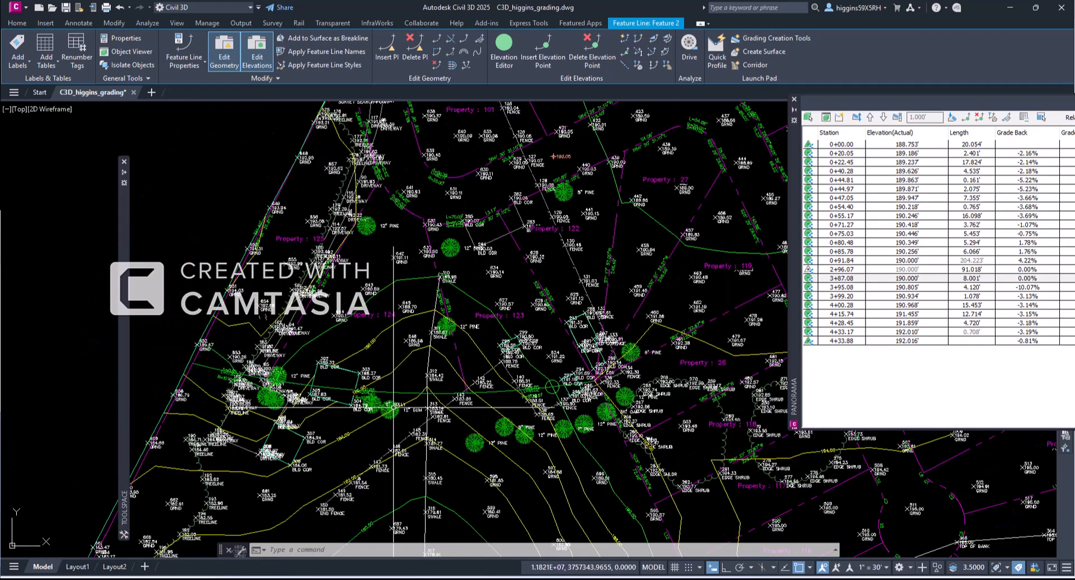
key(Escape)
key(Escape)
key(Escape)
- Collapse the Elevation Editor palette to clear the view of properties 123 and 124 and the lots to the east
scroll(312, 397, down, 1)
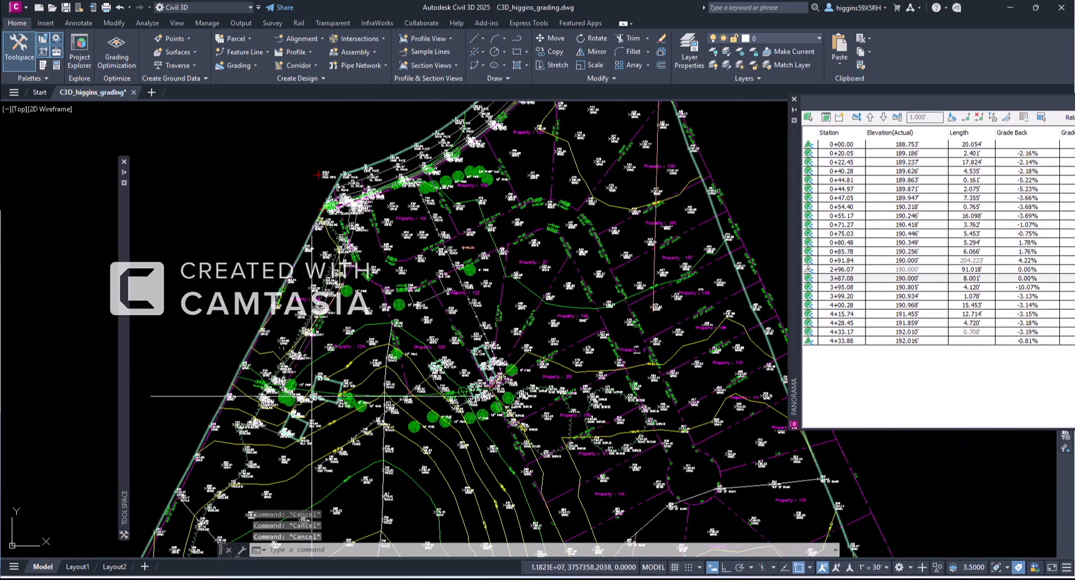
scroll(312, 396, up, 4)
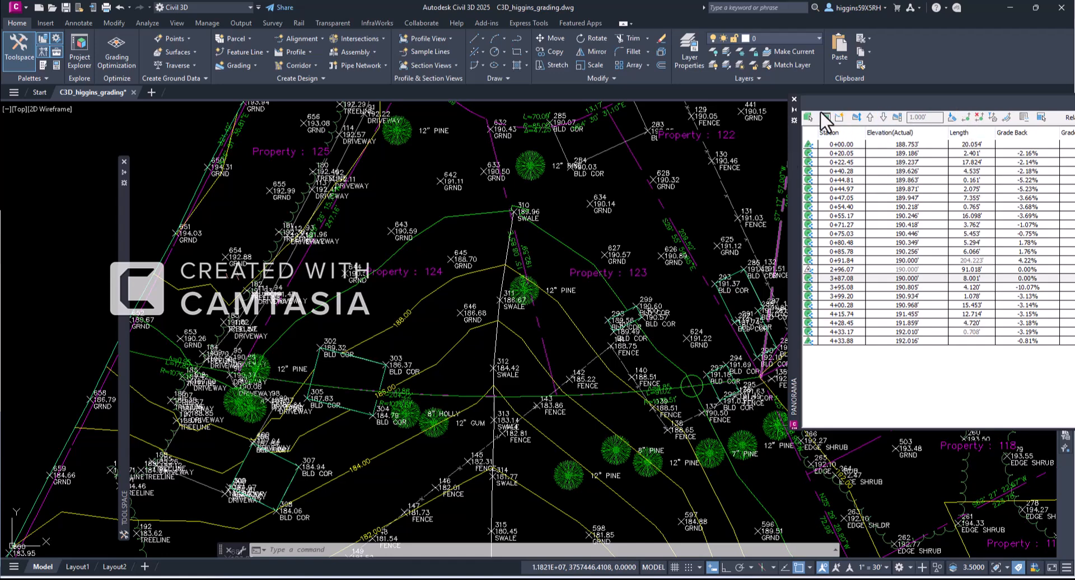
click(794, 110)
key(Escape)
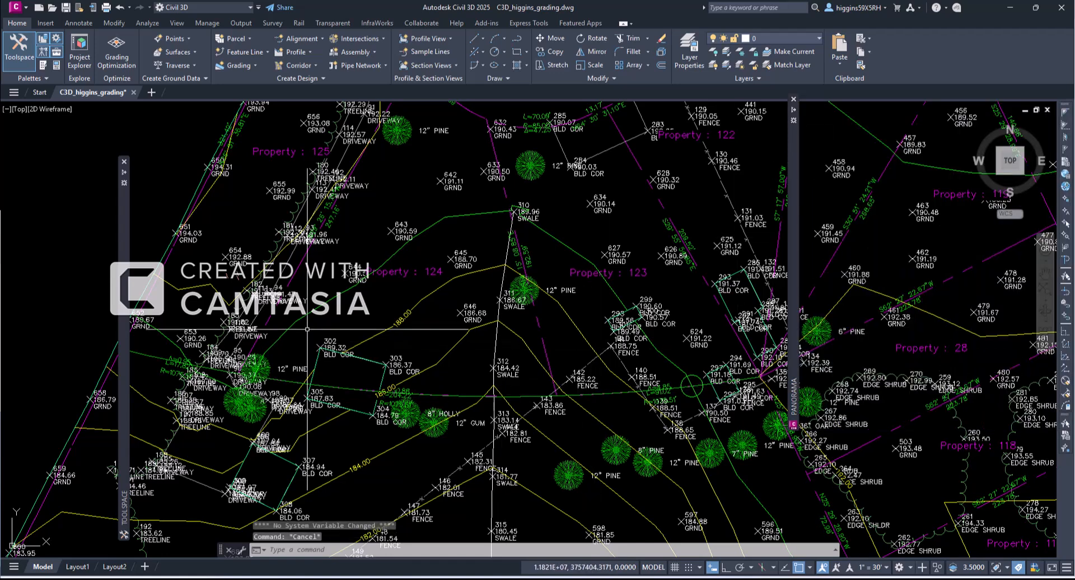